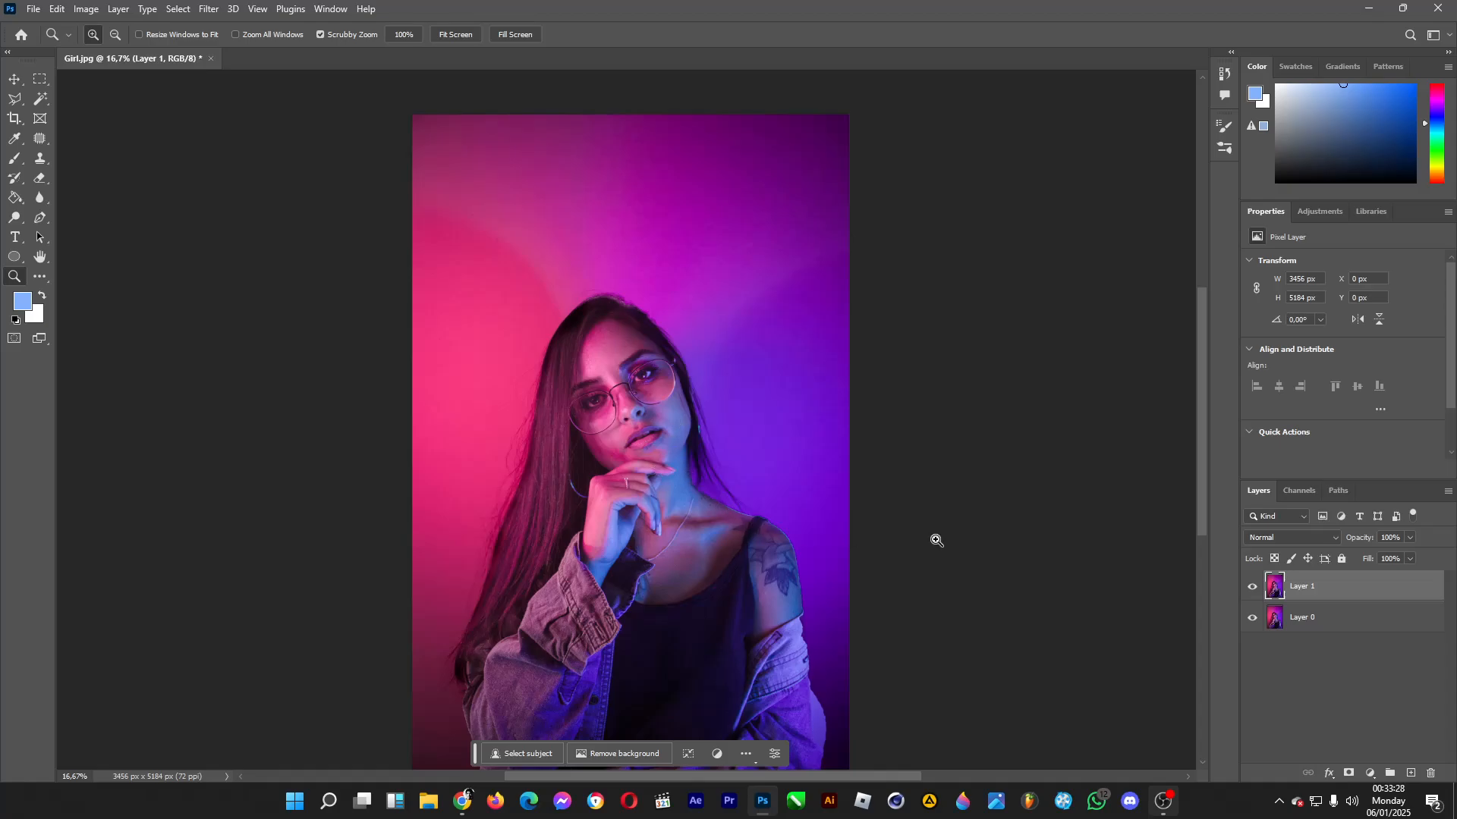
# Delete Layer 1 and duplicate Layer 0 to work on a fresh copy of the photo.
pyautogui.press('Delete')
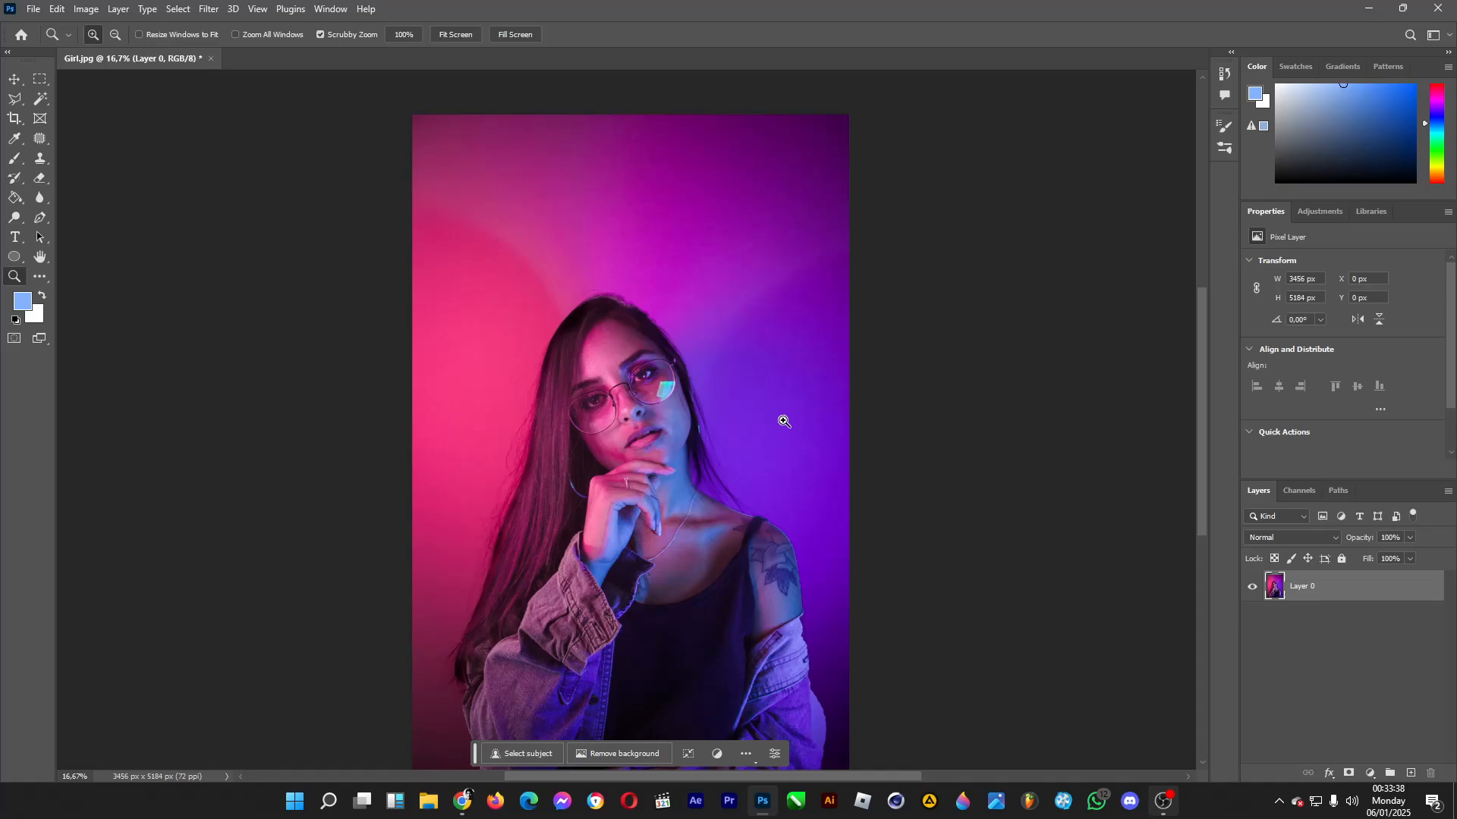
pyautogui.hotkey('ctrl', 'j')
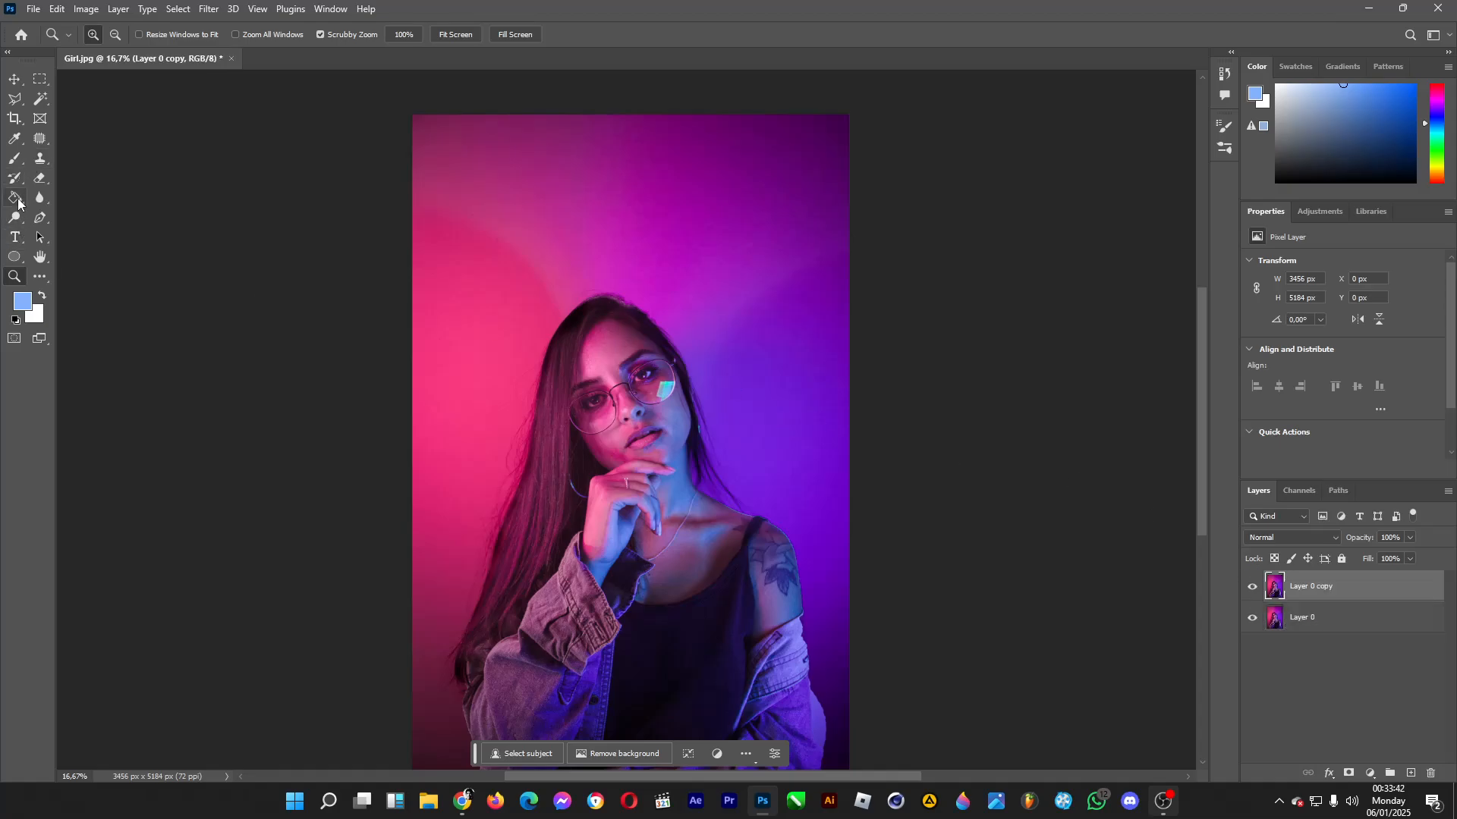
# Outline a clean skin area of about 225 × 211 px on the forehead above the eyebrow with the Polygonal Lasso.
pyautogui.click(658, 399)
pyautogui.click(654, 395)
pyautogui.click(654, 395)
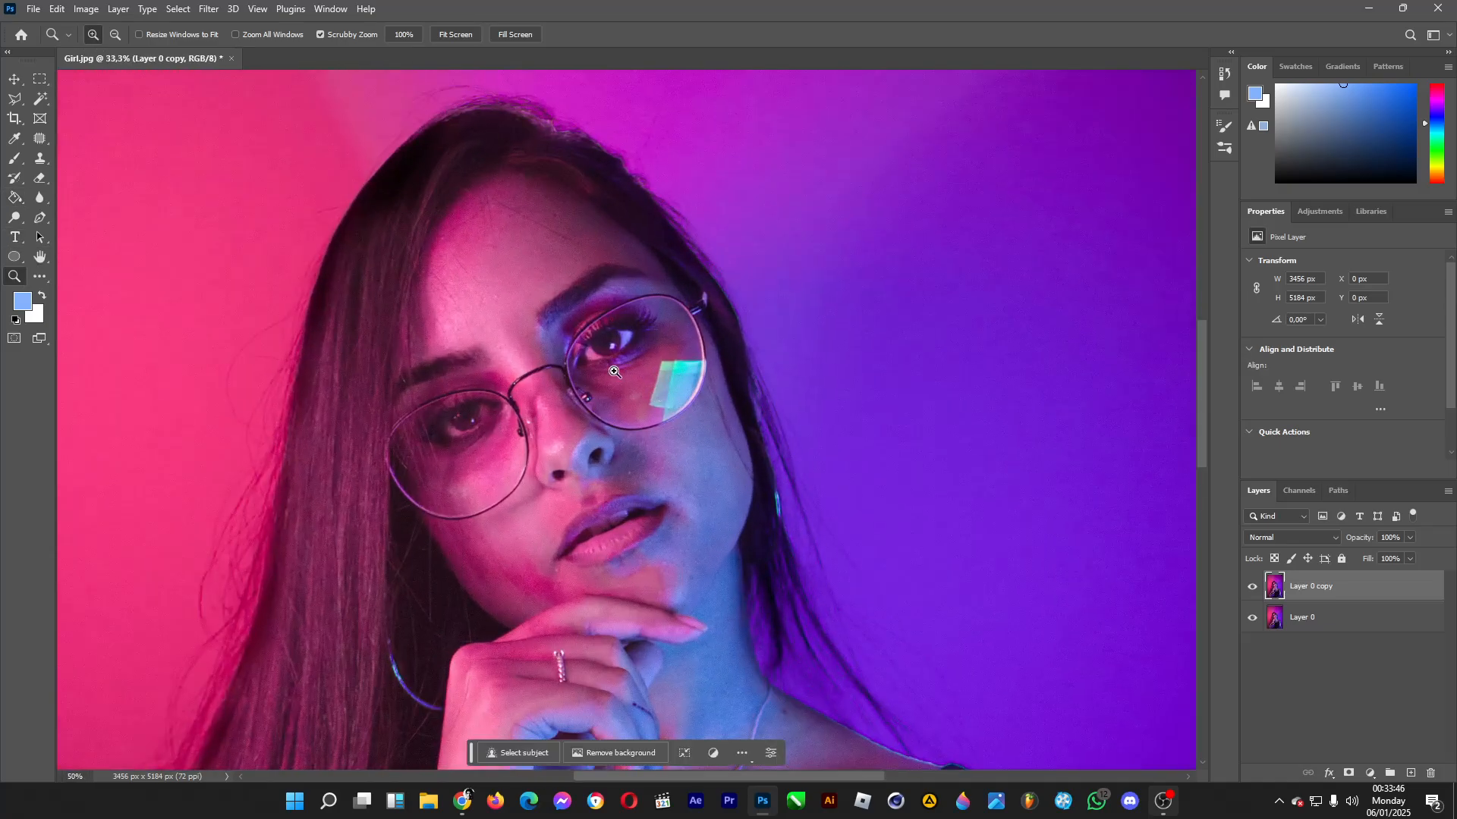
pyautogui.click(645, 388)
pyautogui.click(618, 378)
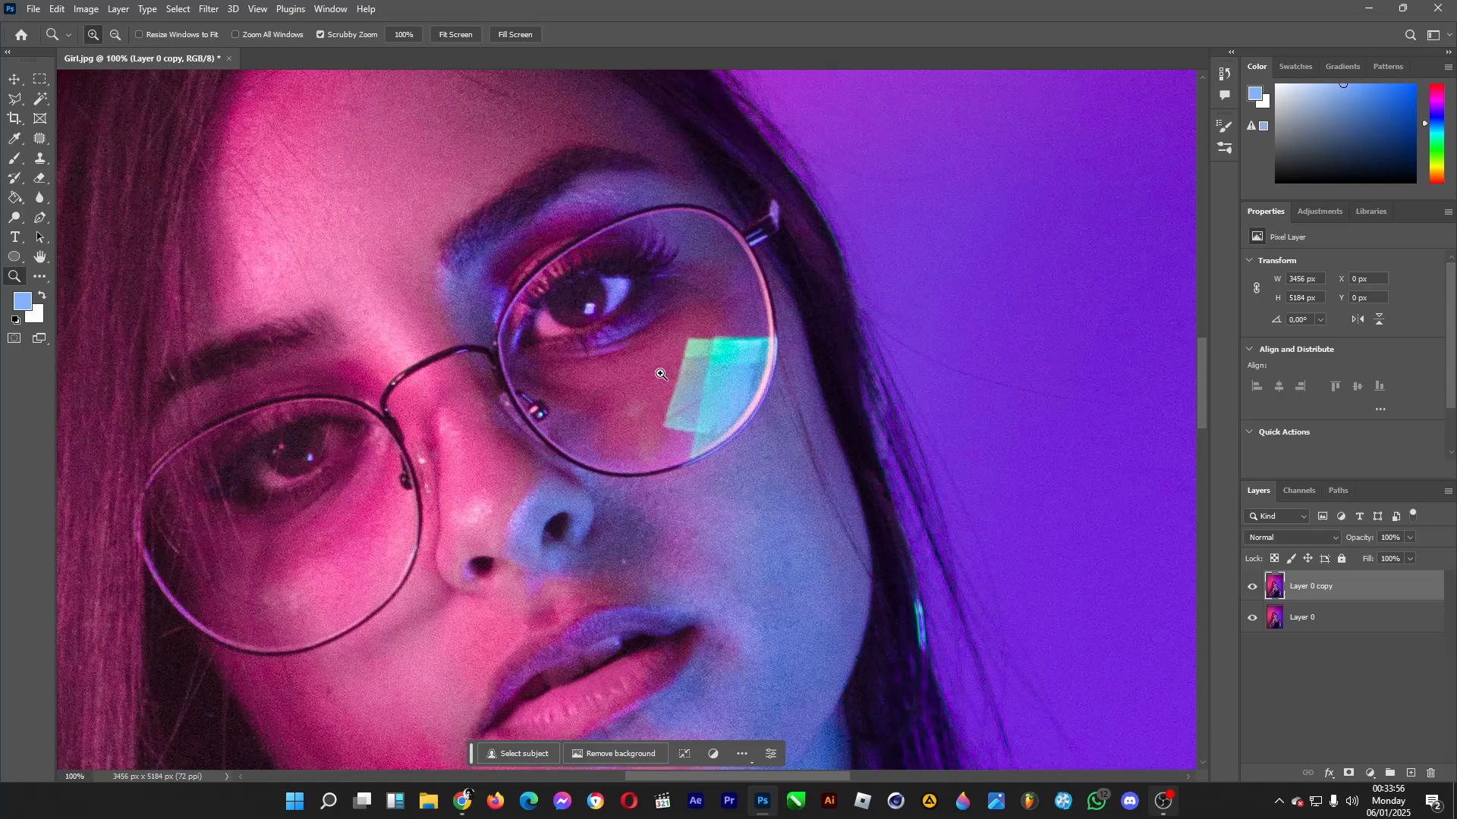
pyautogui.click(16, 104)
pyautogui.scroll(2, 342, 205)
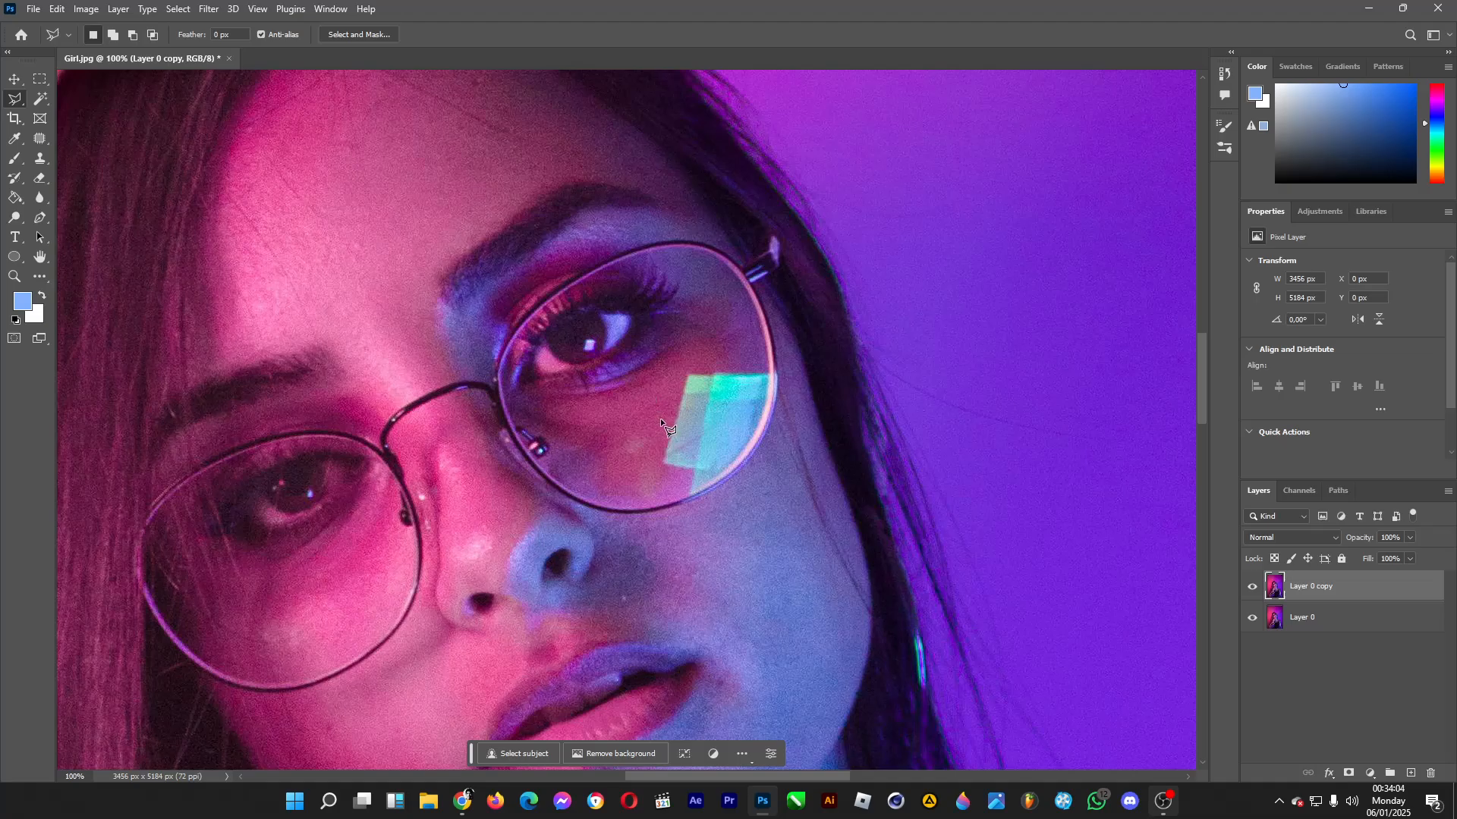
pyautogui.click(424, 111)
pyautogui.click(373, 138)
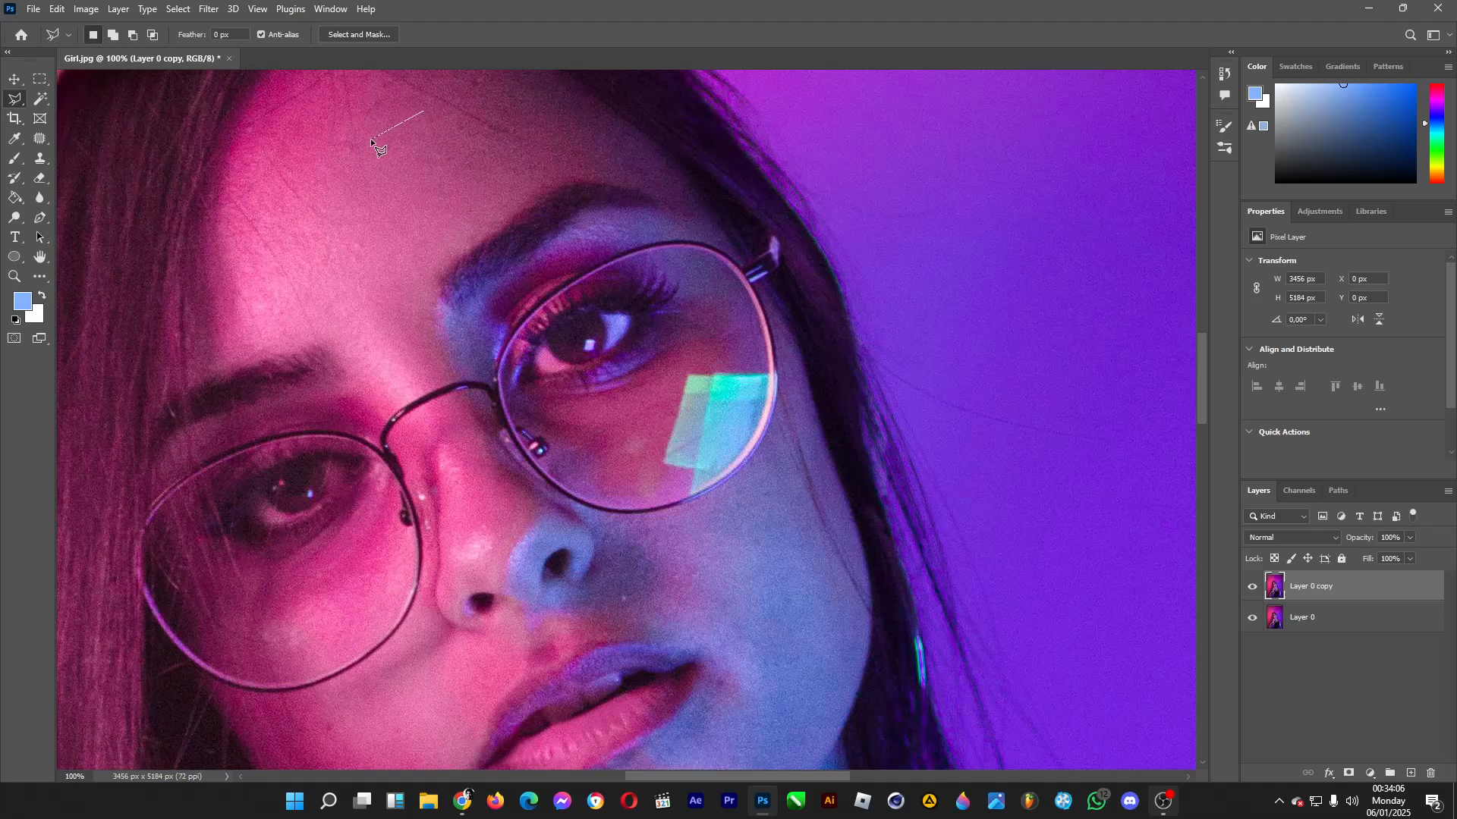
pyautogui.click(403, 269)
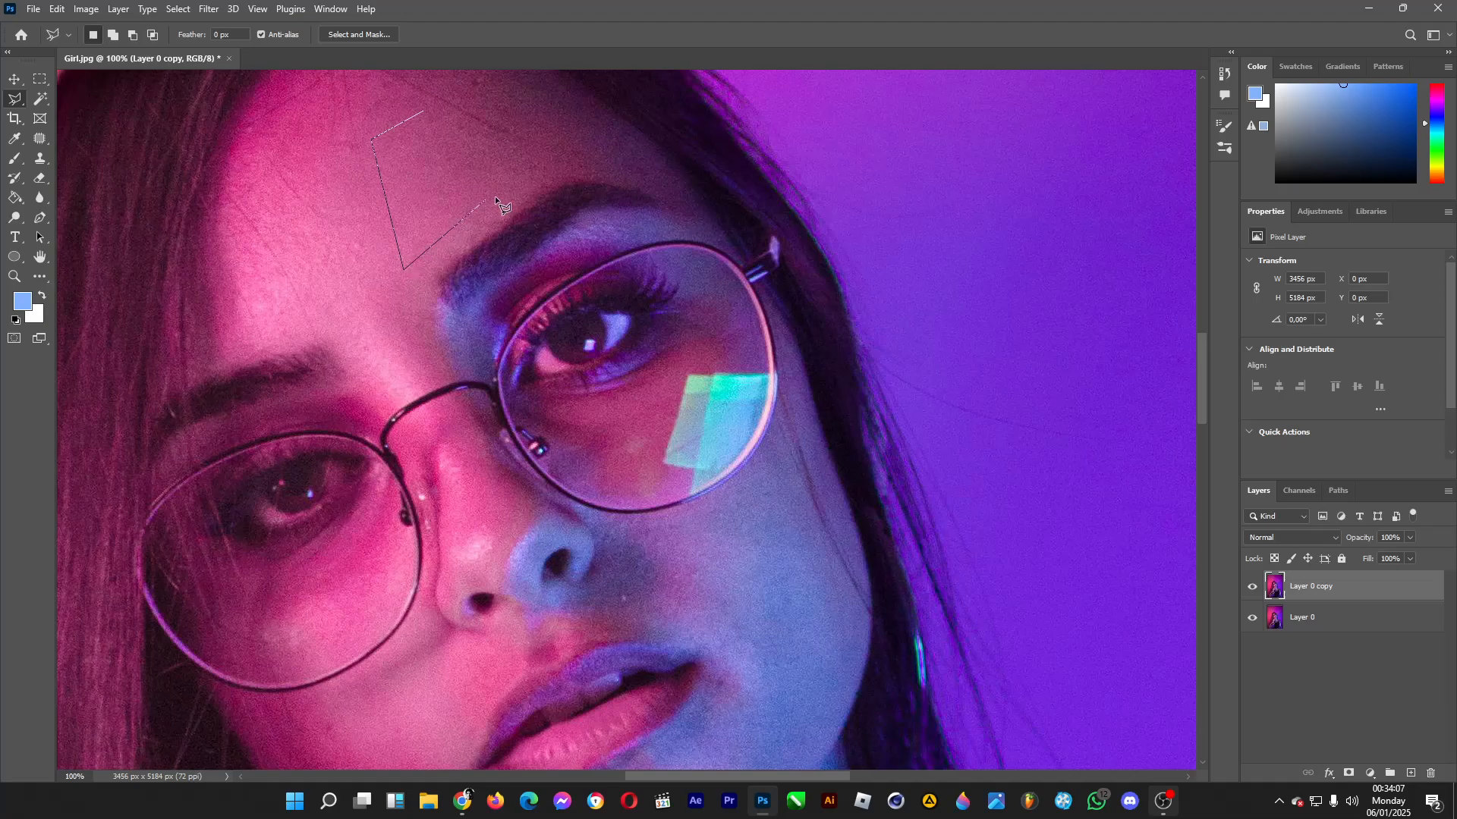
pyautogui.click(540, 184)
pyautogui.click(423, 109)
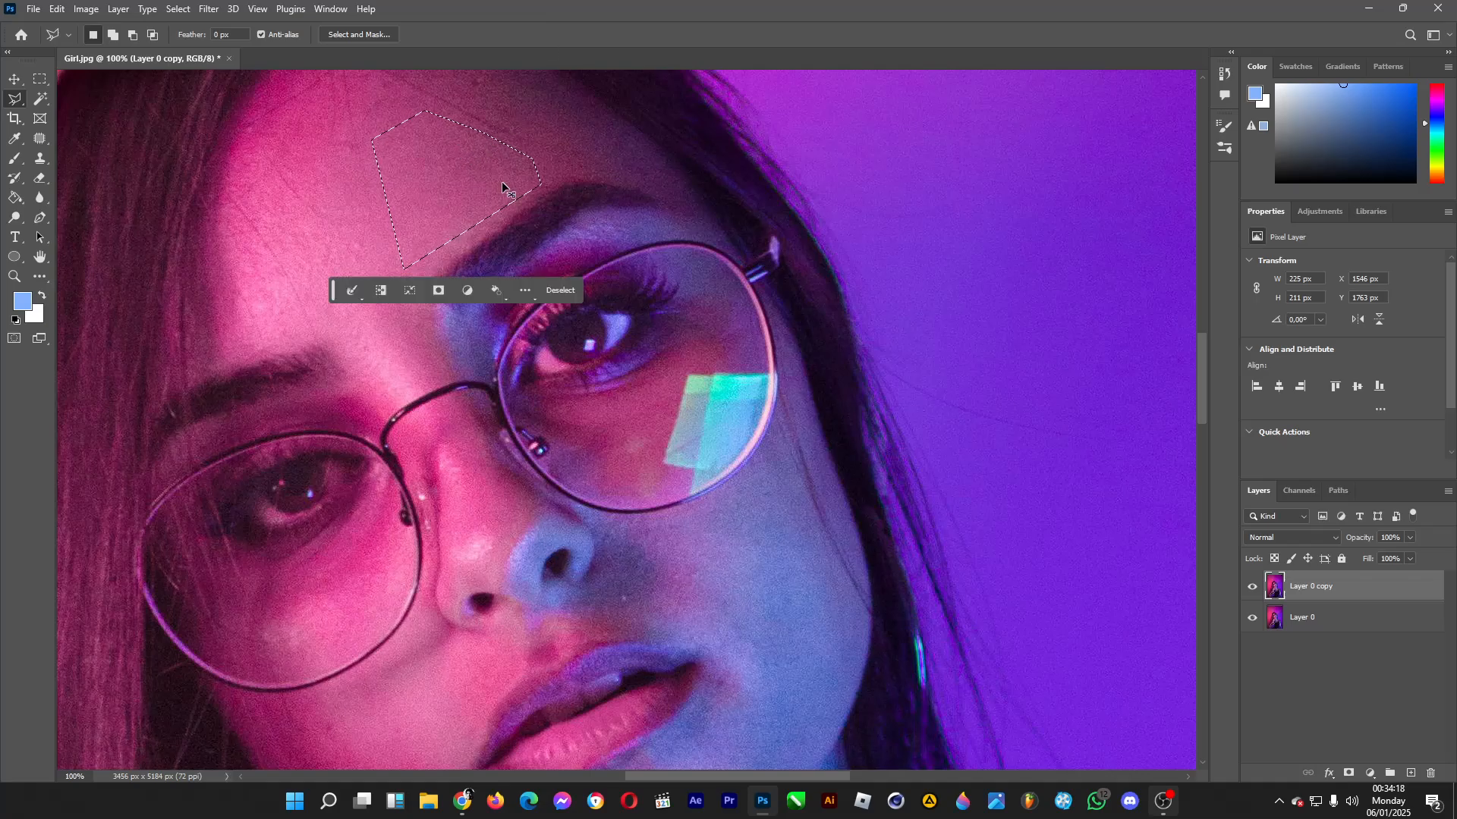
# Copy the selected forehead skin onto its own layer and move it over the green glare on the glasses lens.
pyautogui.hotkey('ctrl', 'j')
pyautogui.click(15, 80)
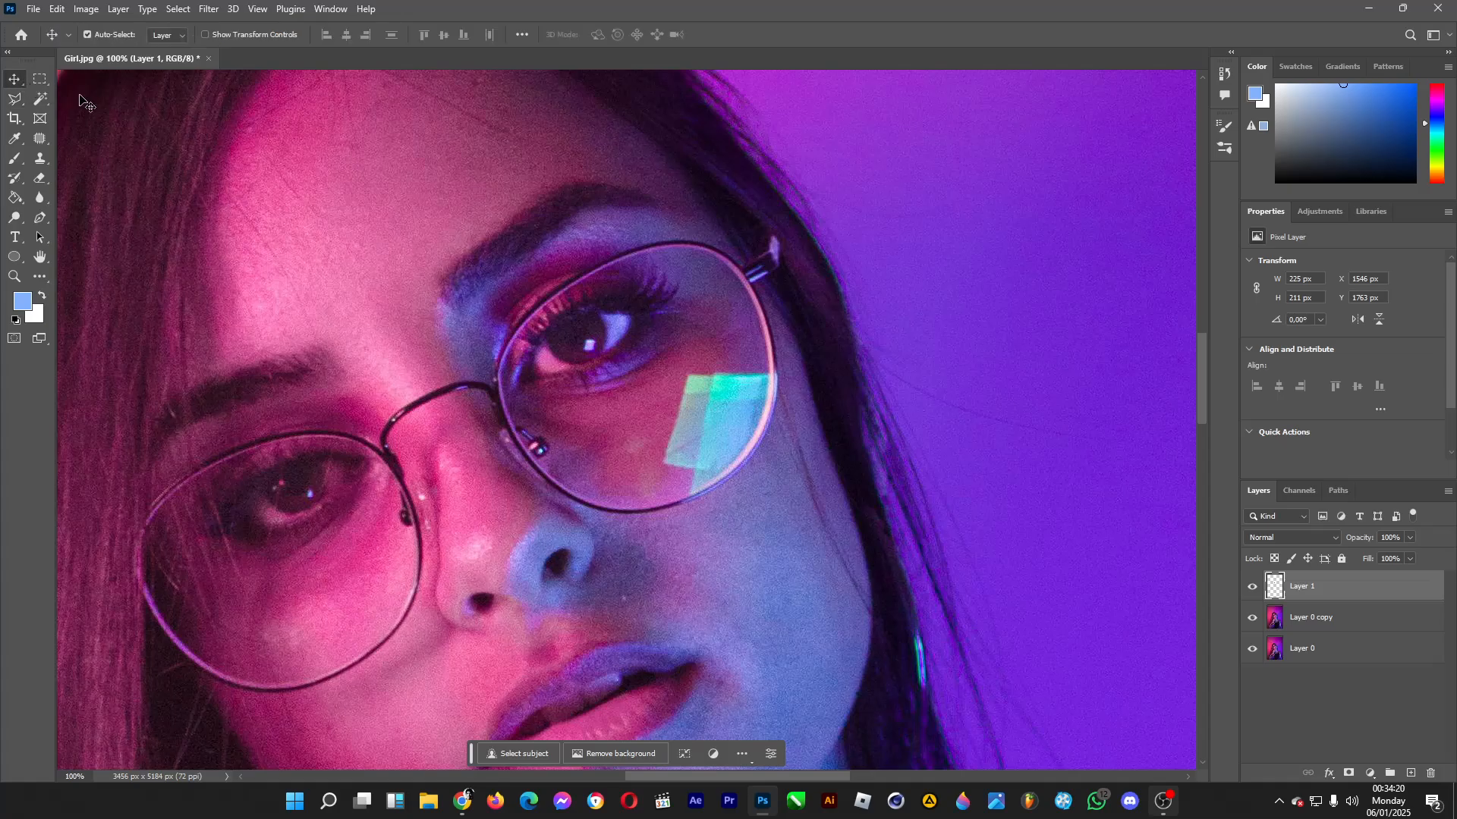
pyautogui.moveTo(460, 167); pyautogui.dragTo(712, 408)
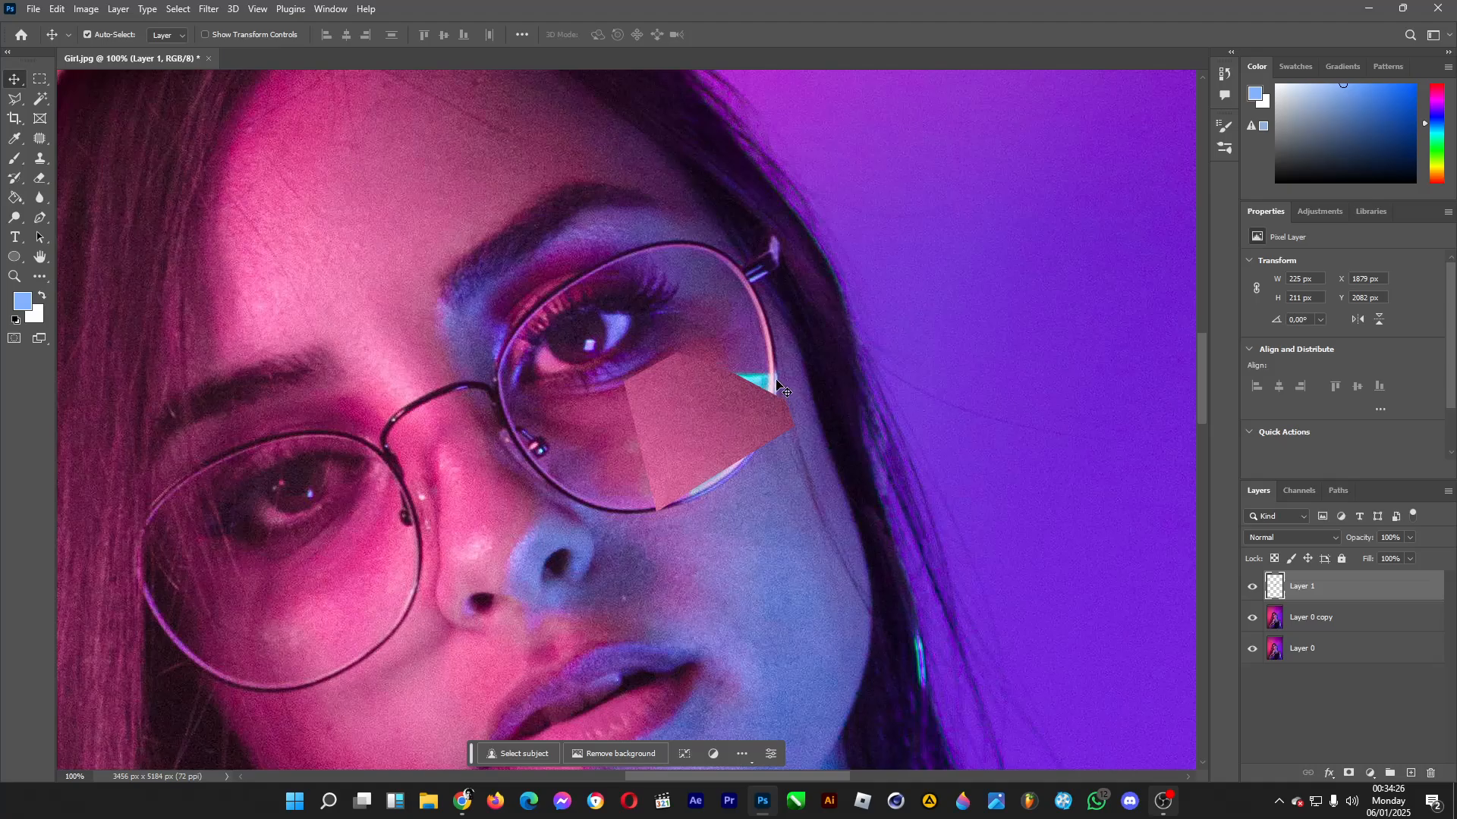
# Rotate the skin patch about -69° and enlarge it to about 239 × 269 px so it covers the whole glare.
pyautogui.hotkey('ctrl', 't')
pyautogui.moveTo(862, 306); pyautogui.dragTo(722, 334)
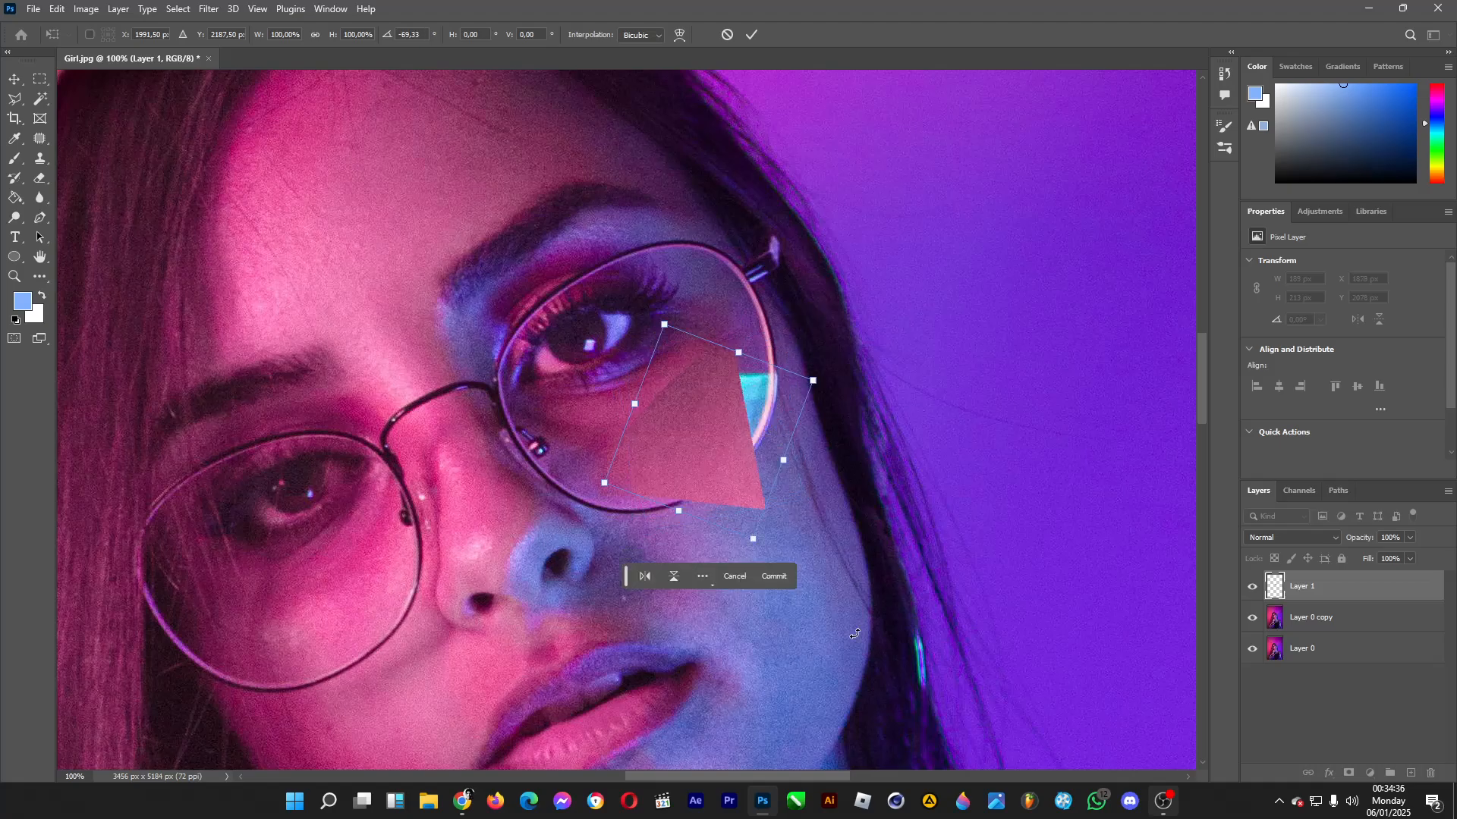
pyautogui.moveTo(719, 441); pyautogui.dragTo(753, 430)
pyautogui.moveTo(637, 472); pyautogui.dragTo(593, 492)
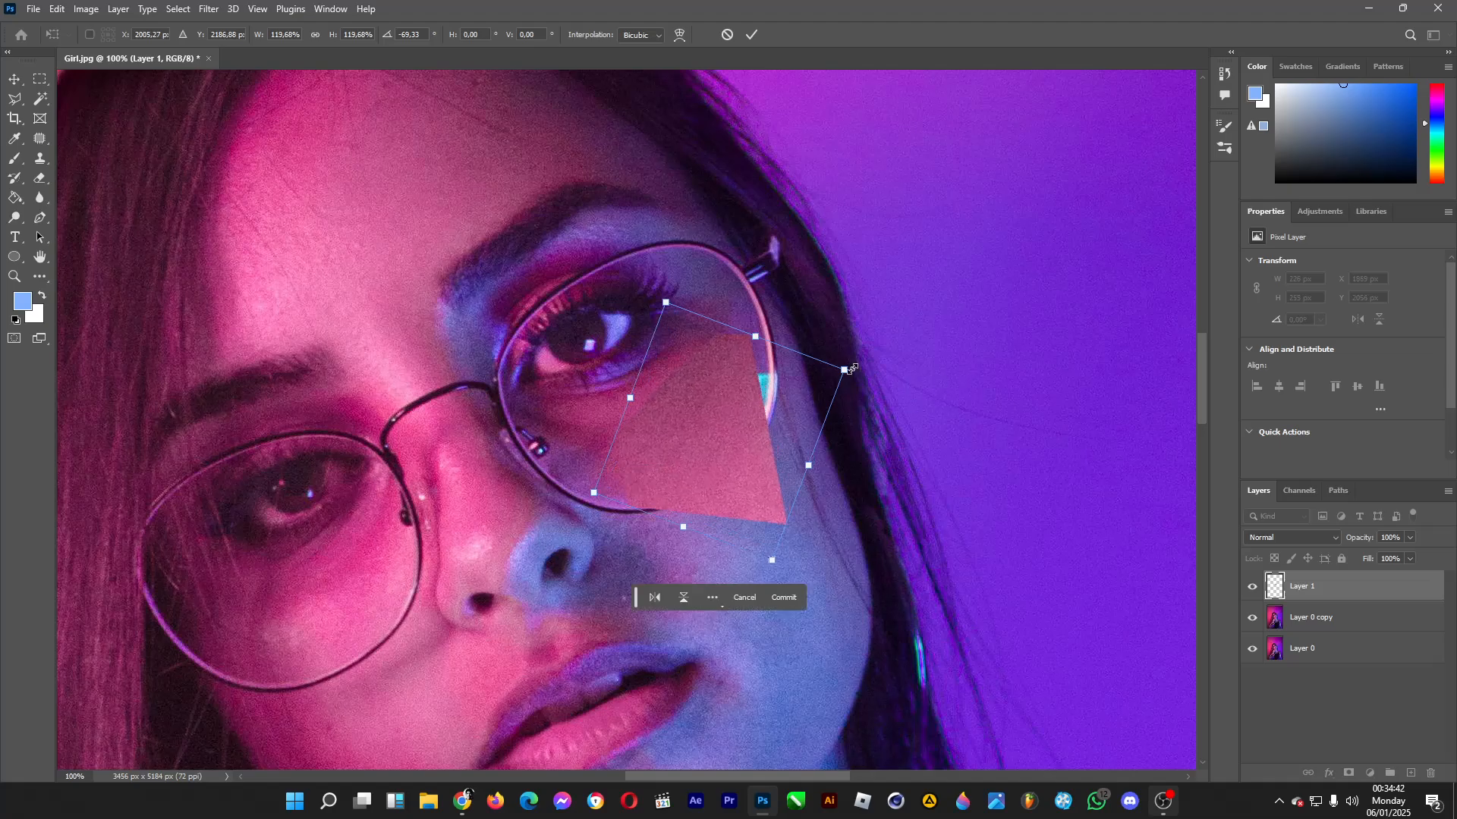
pyautogui.moveTo(851, 369); pyautogui.dragTo(875, 357)
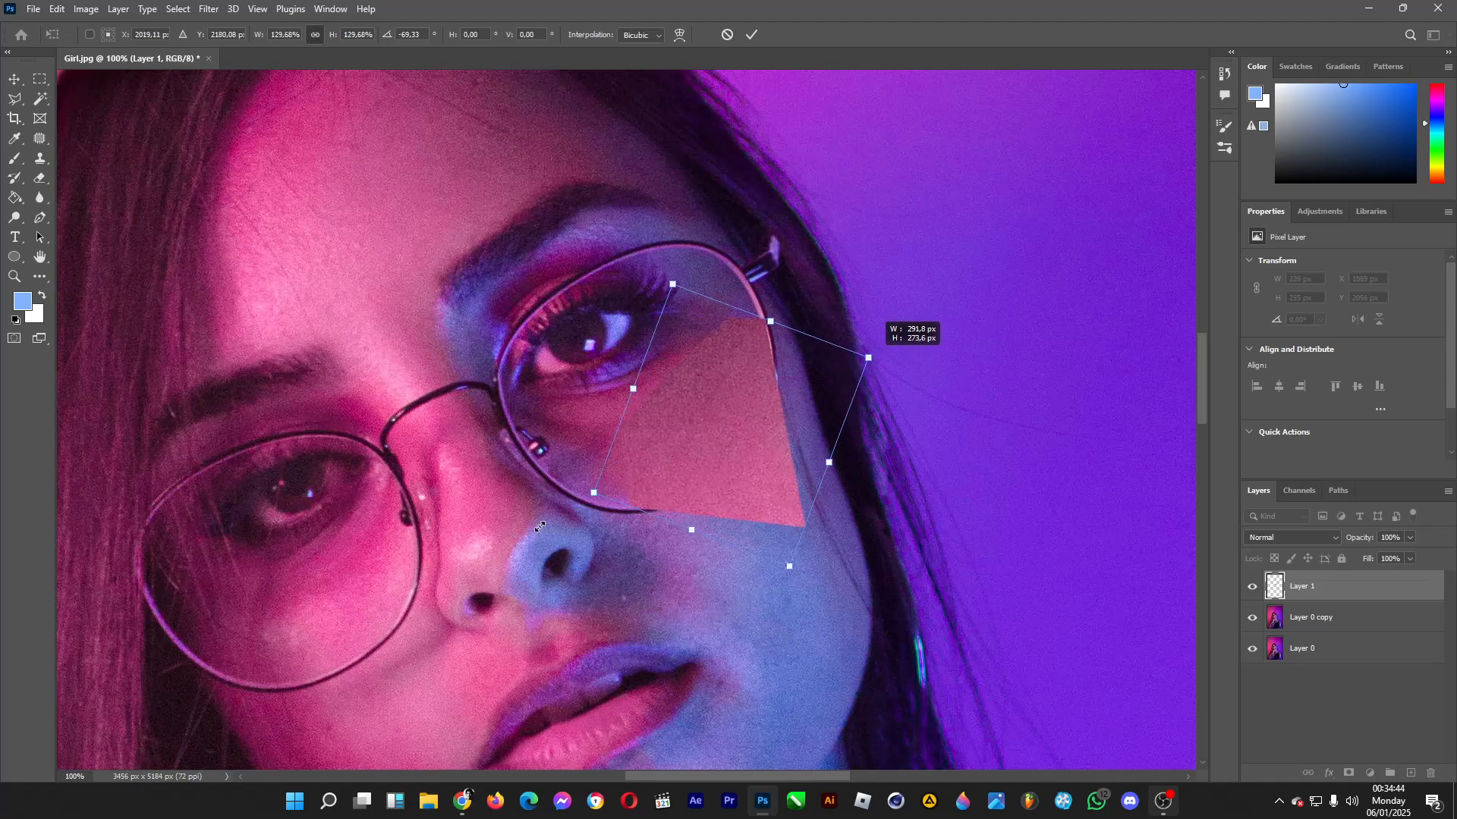
pyautogui.moveTo(595, 492); pyautogui.dragTo(602, 490)
pyautogui.click(17, 81)
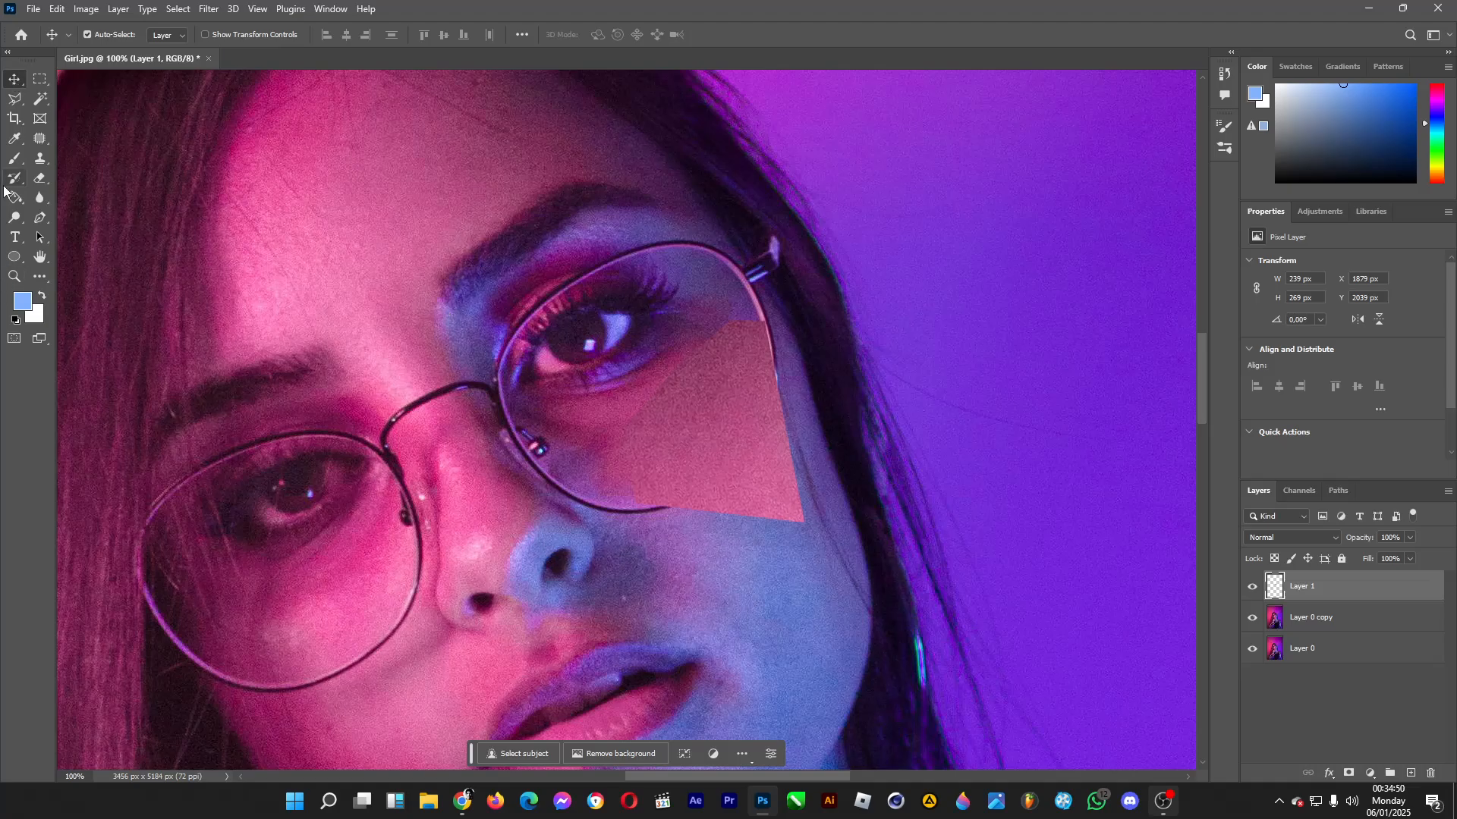
# Erase the parts of the skin patch outside the lens rim with a 56 px eraser at 33% hardness.
pyautogui.click(39, 184)
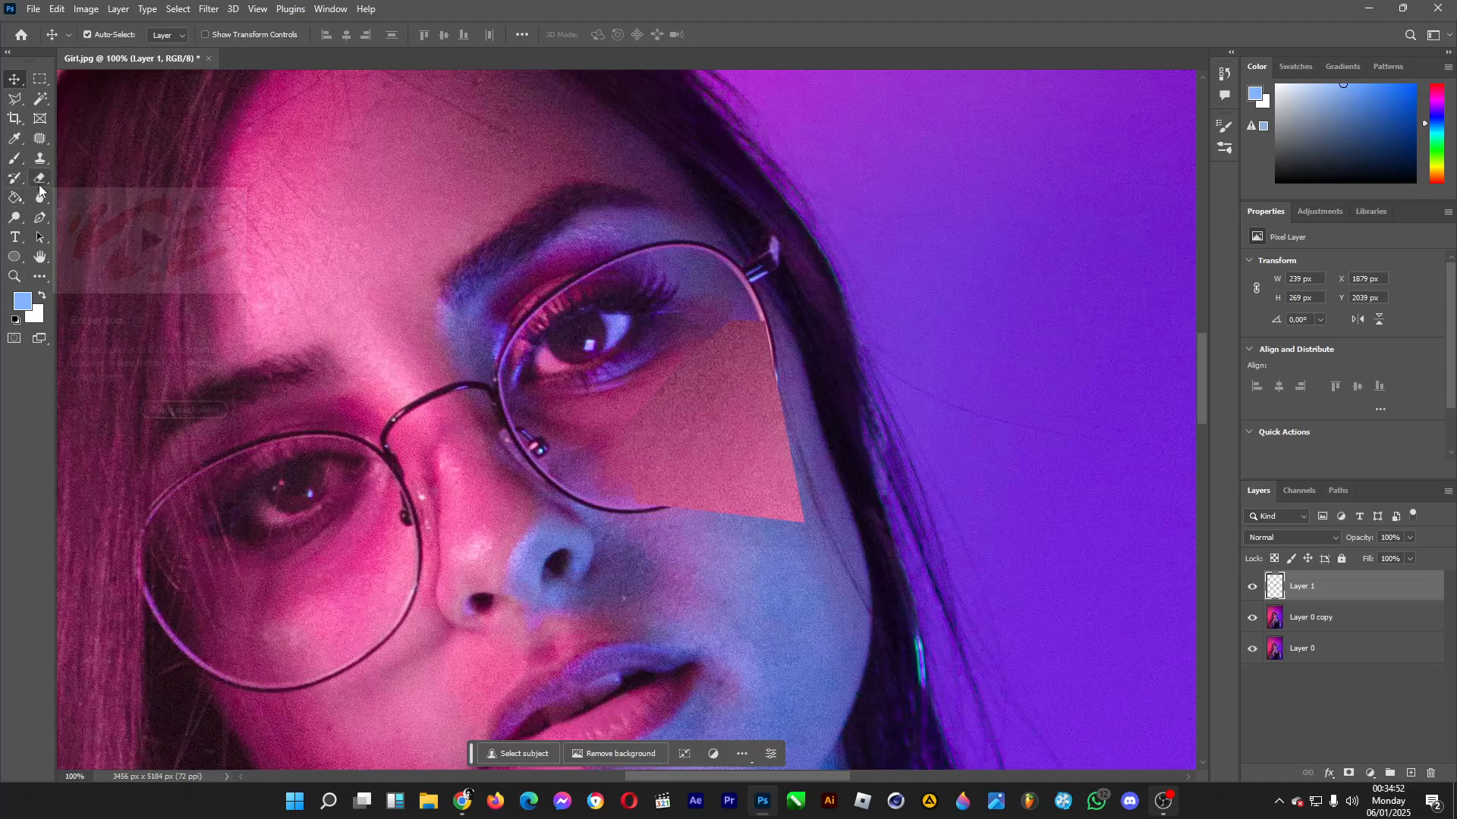
pyautogui.click(109, 36)
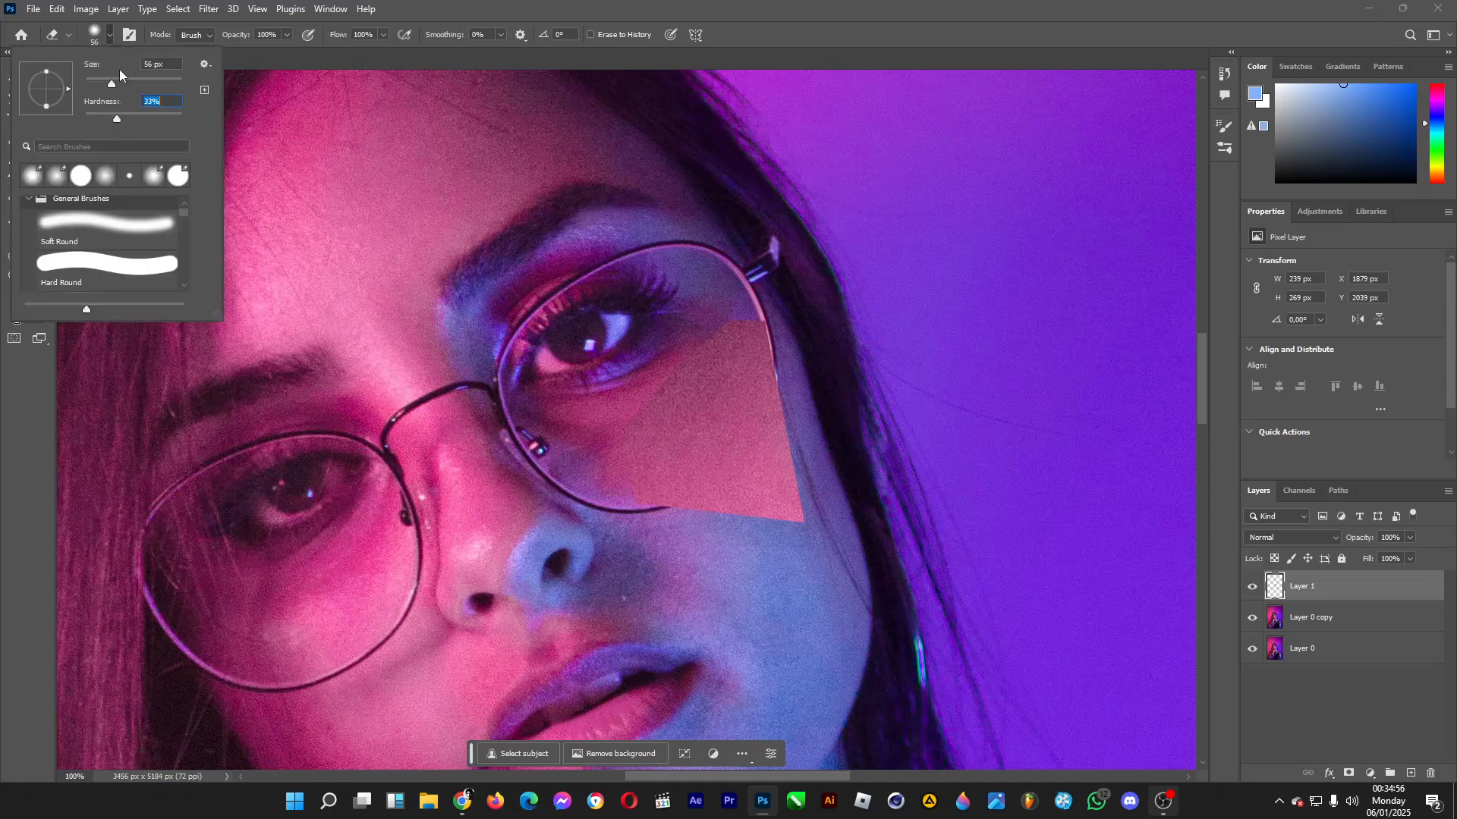
pyautogui.moveTo(803, 372)
pyautogui.mouseDown()
pyautogui.moveTo(795, 504)
pyautogui.moveTo(771, 490)
pyautogui.moveTo(776, 513)
pyautogui.moveTo(784, 491)
pyautogui.moveTo(806, 518)
pyautogui.moveTo(672, 525)
pyautogui.moveTo(733, 506)
pyautogui.mouseUp()
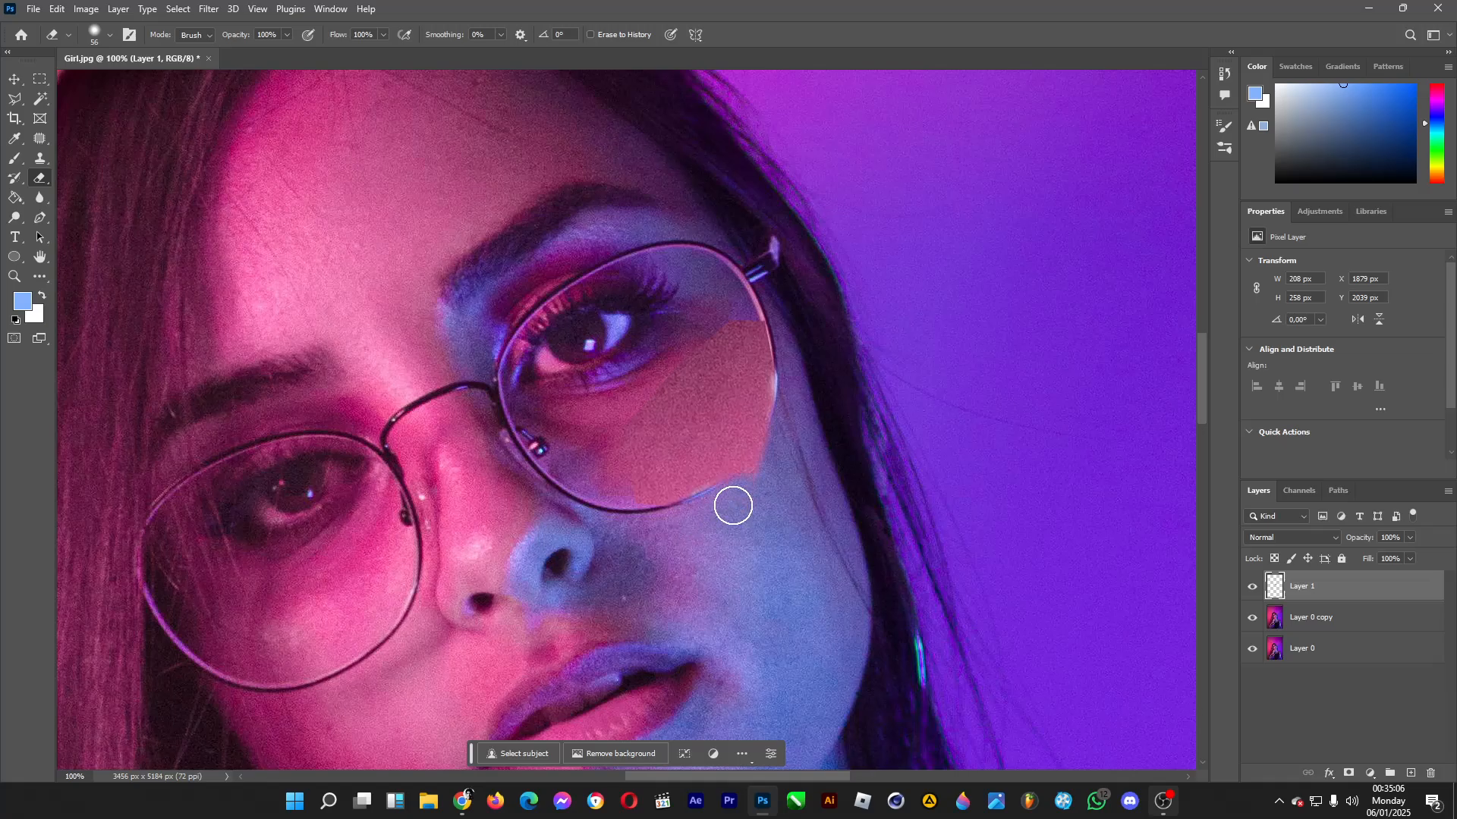
pyautogui.hotkey('ctrl', 'z')
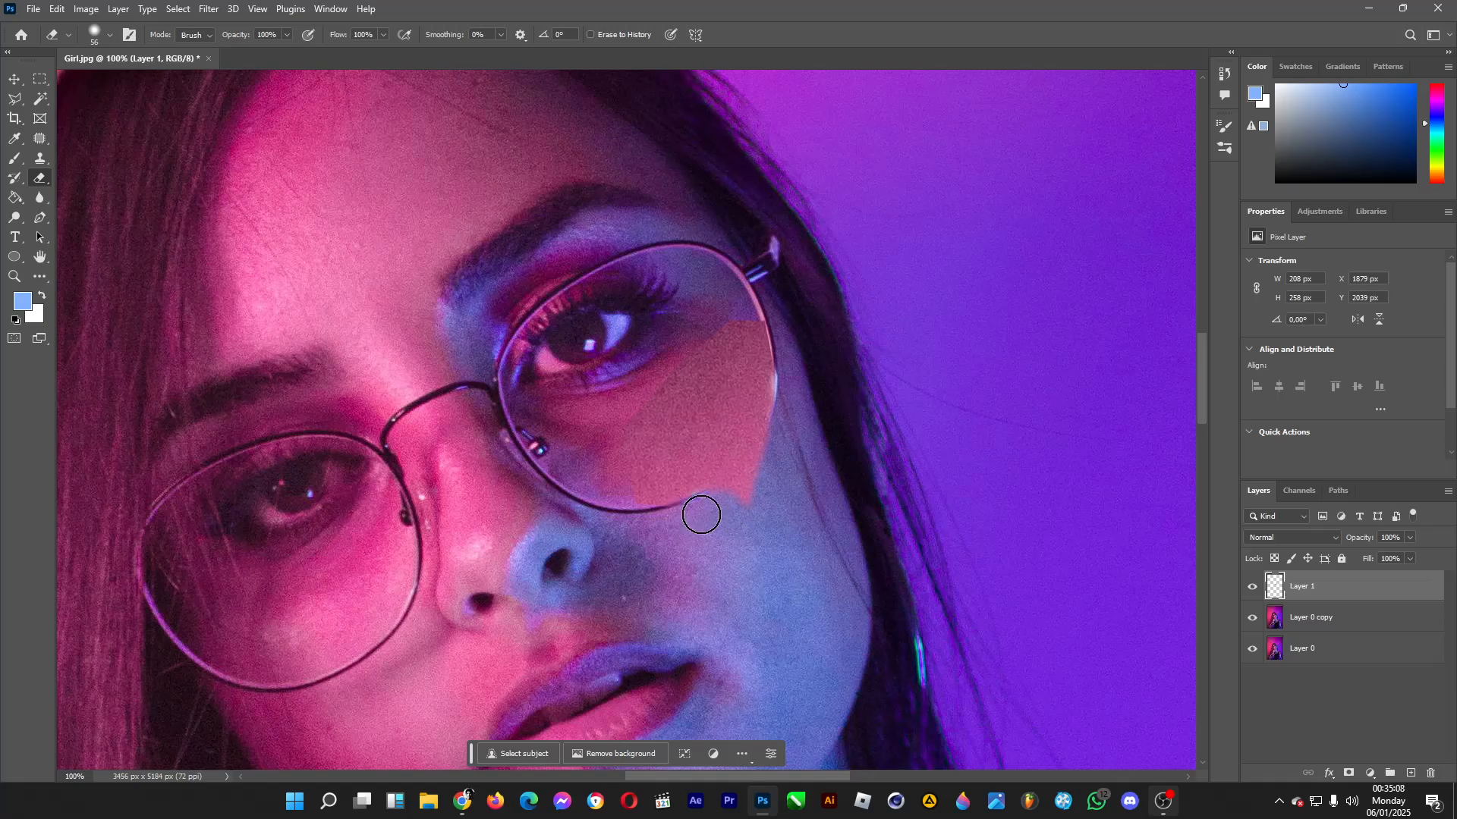
pyautogui.moveTo(722, 511); pyautogui.dragTo(747, 495)
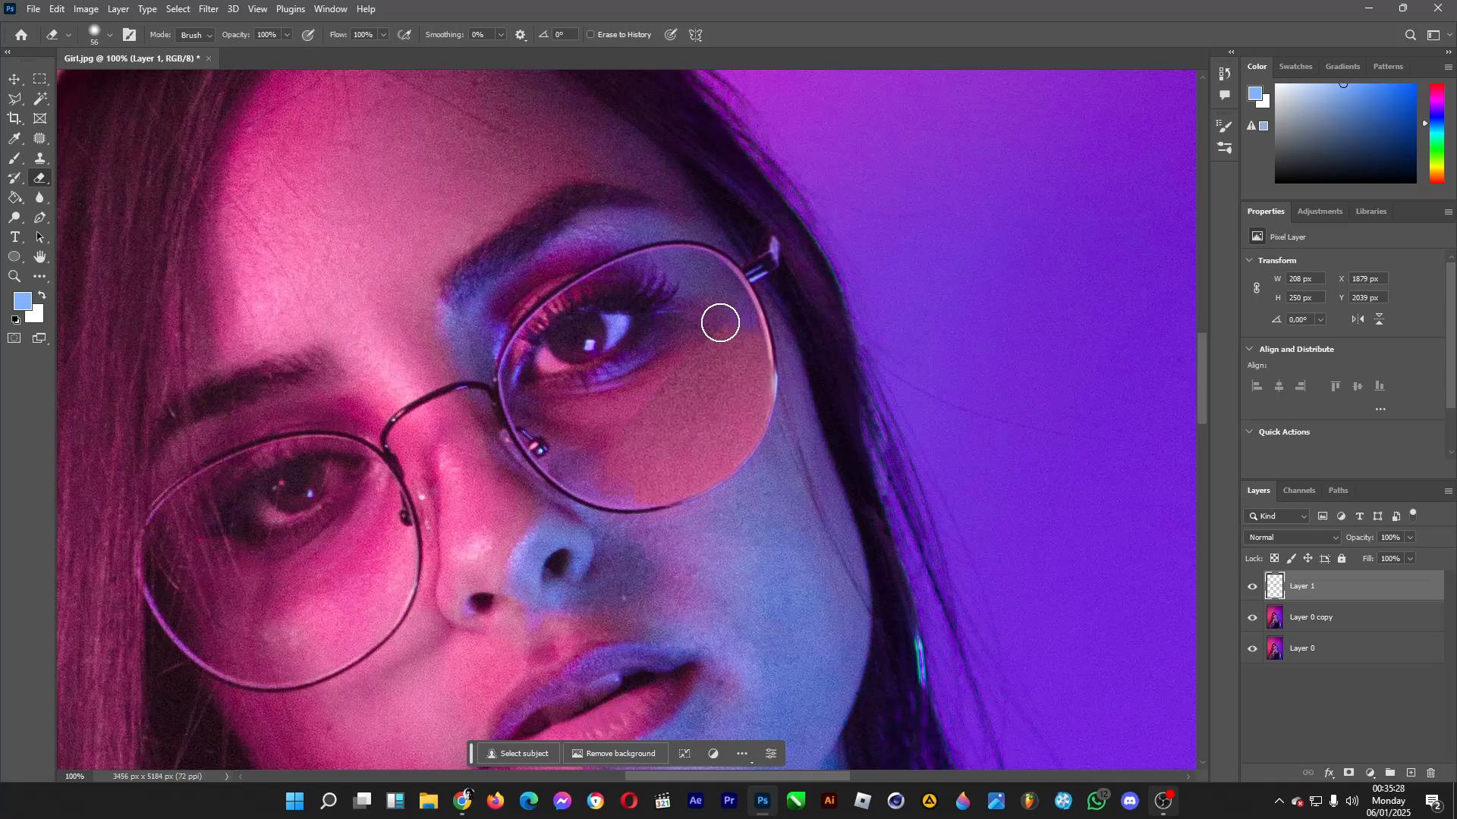
# Soften the skin patch's inner edge below the eye, setting the eraser to 70 px and 0% hardness.
pyautogui.moveTo(659, 371); pyautogui.dragTo(602, 426)
pyautogui.click(110, 36)
pyautogui.moveTo(117, 118); pyautogui.dragTo(134, 118)
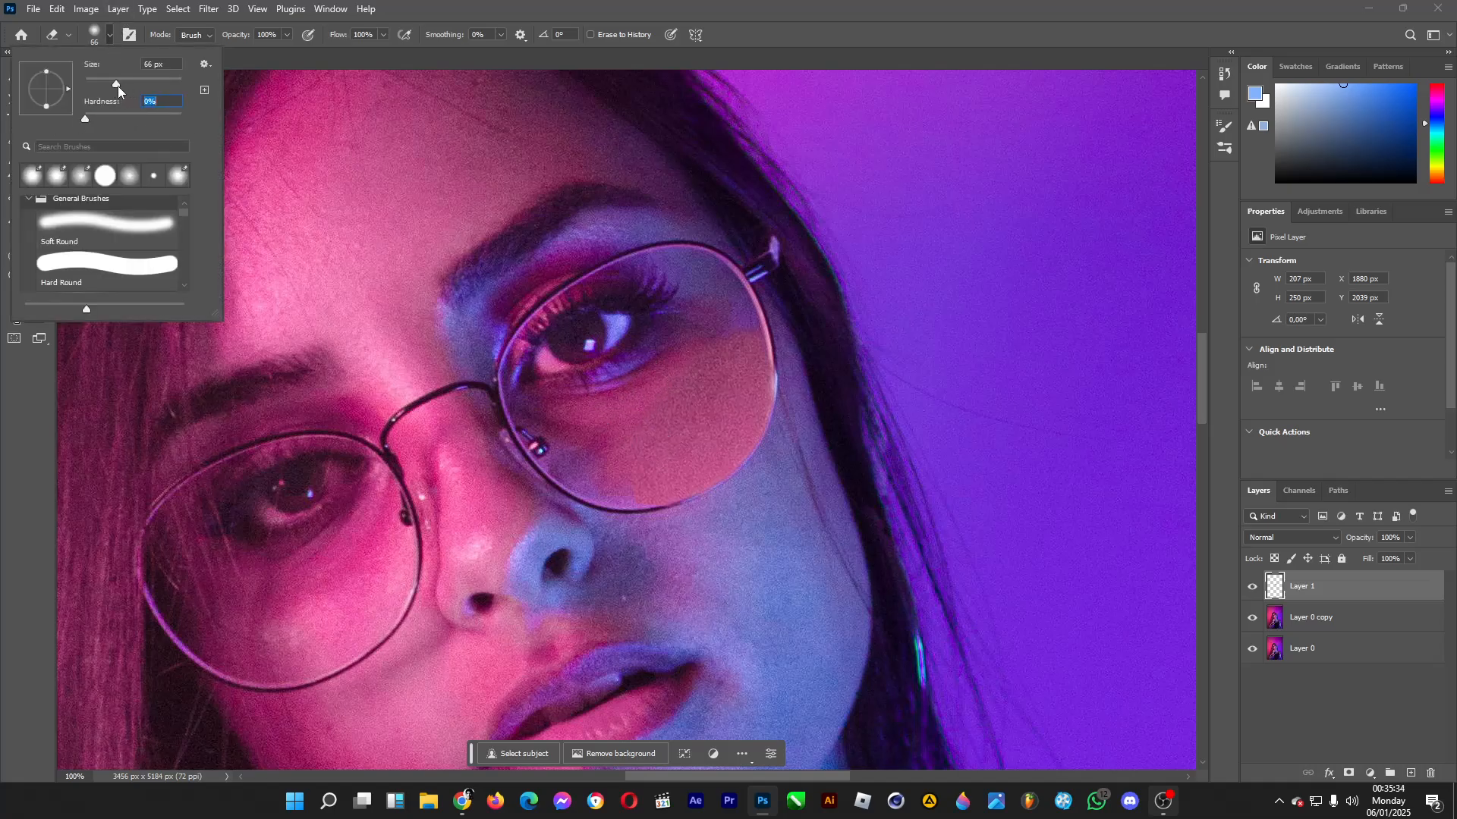
pyautogui.moveTo(117, 85); pyautogui.dragTo(118, 85)
pyautogui.moveTo(599, 463)
pyautogui.mouseDown()
pyautogui.moveTo(599, 494)
pyautogui.moveTo(615, 454)
pyautogui.moveTo(583, 452)
pyautogui.moveTo(608, 465)
pyautogui.moveTo(606, 447)
pyautogui.mouseUp()
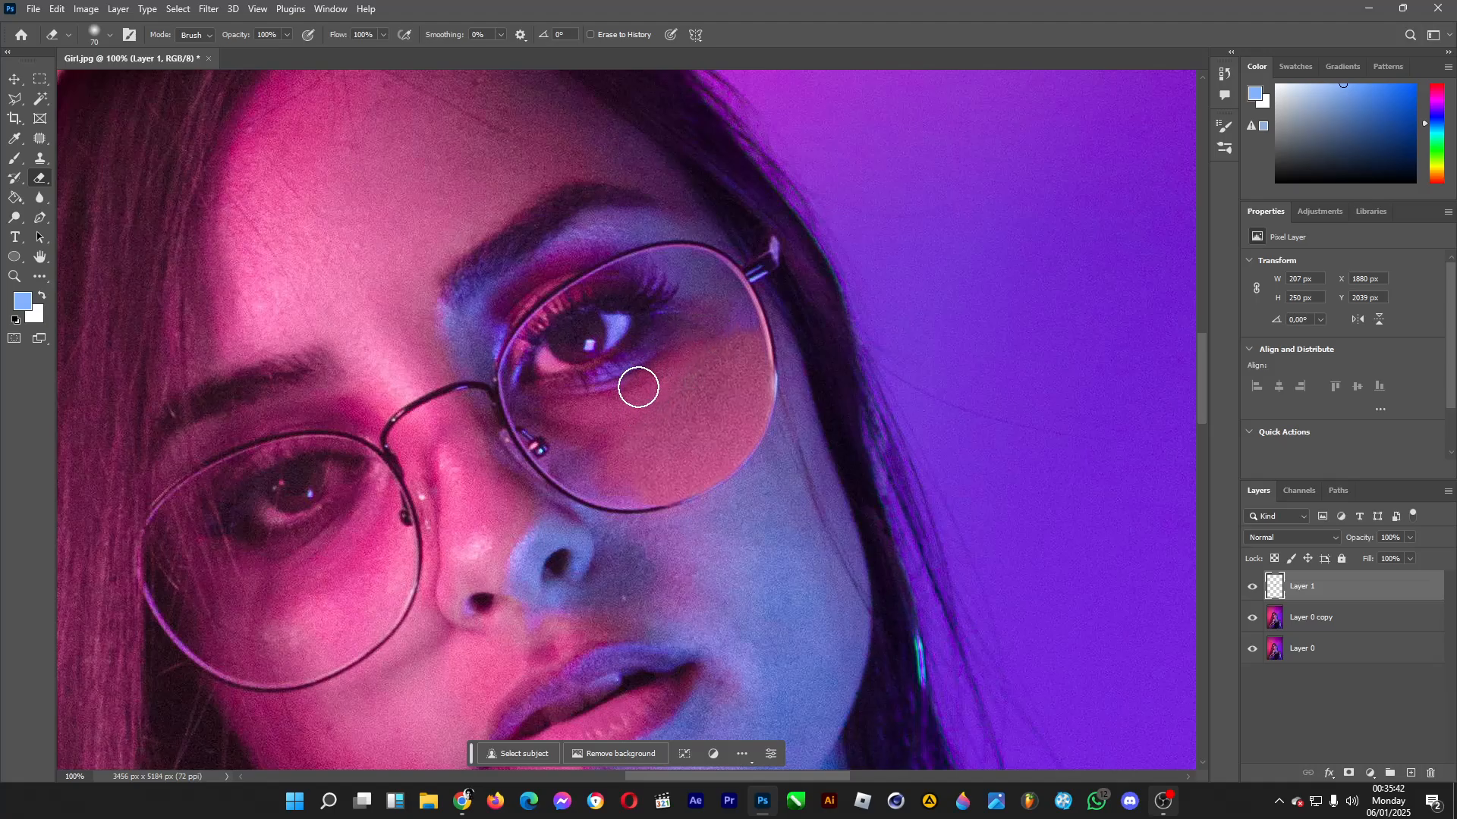
# Try to erase the skin patch's upper edge by the rim with a 59 px eraser at 17% hardness.
pyautogui.click(94, 34)
pyautogui.moveTo(122, 83); pyautogui.dragTo(103, 121)
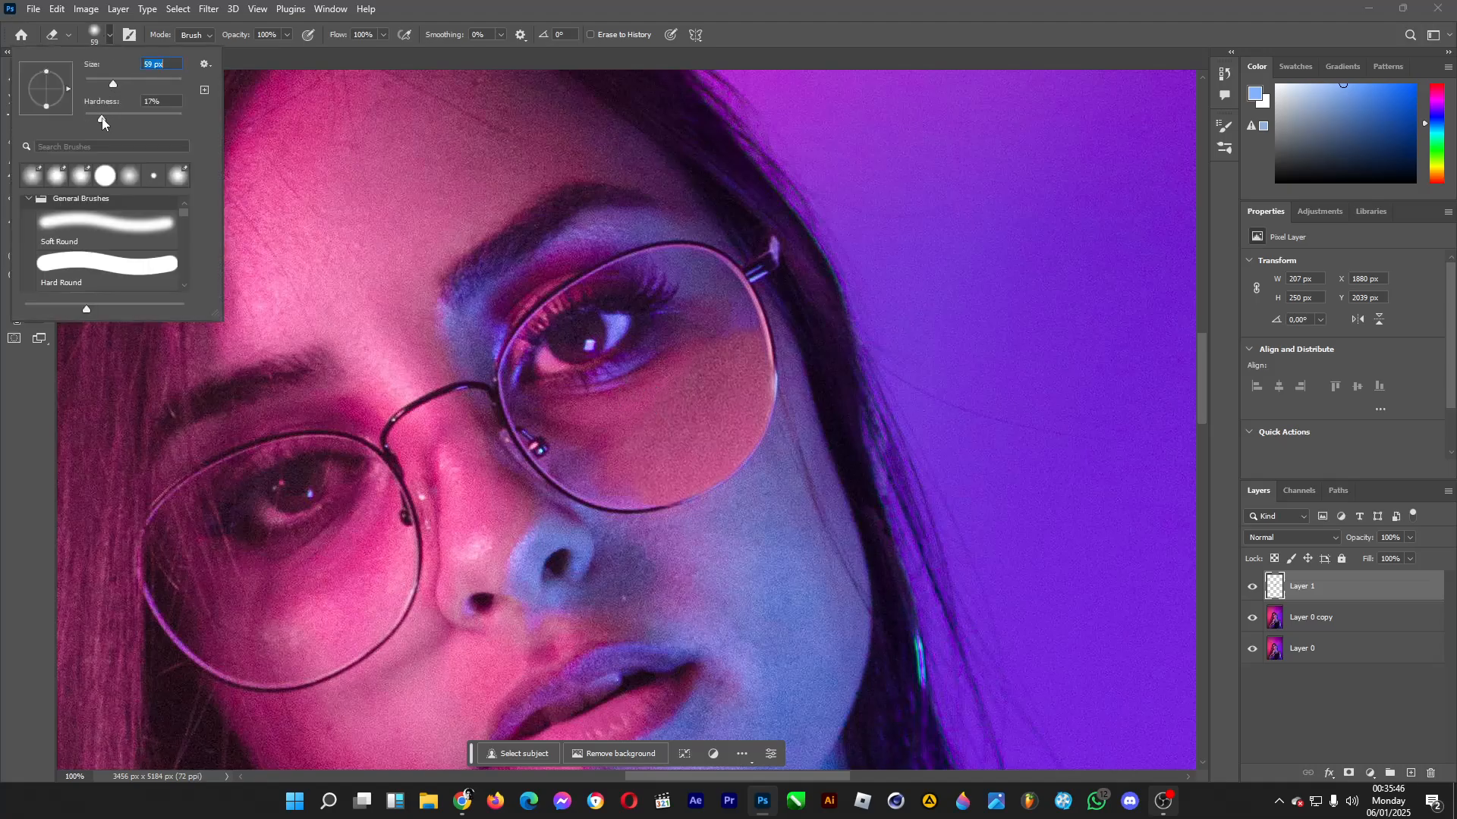
pyautogui.moveTo(734, 329)
pyautogui.mouseDown()
pyautogui.moveTo(721, 319)
pyautogui.moveTo(747, 321)
pyautogui.moveTo(703, 328)
pyautogui.moveTo(757, 319)
pyautogui.mouseUp()
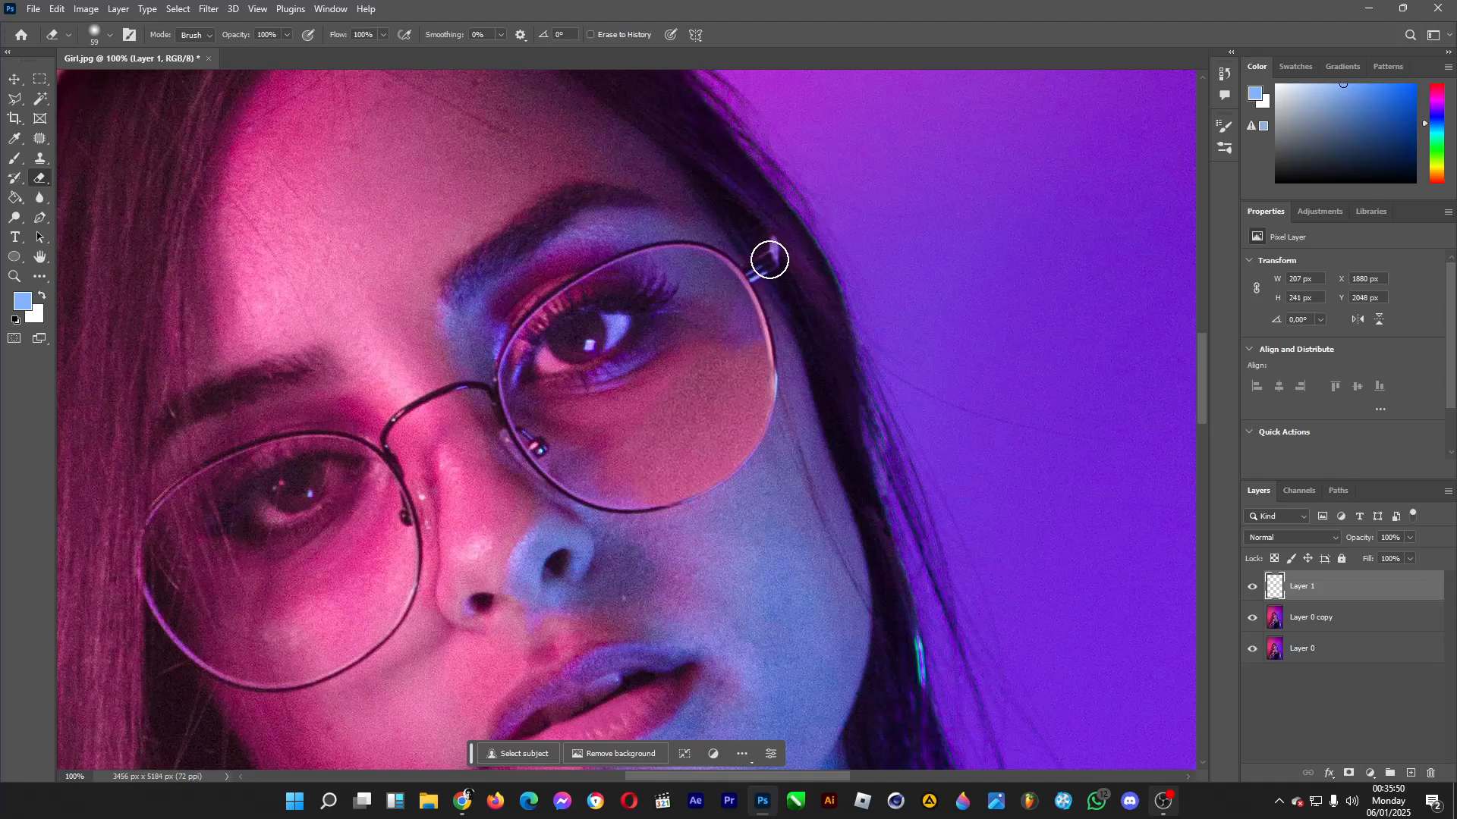
pyautogui.hotkey('ctrl', 'z')
# Select the empty area around the skin patch, feather the selection by 2 pixels, and trim the patch's edges with it.
pyautogui.click(40, 99)
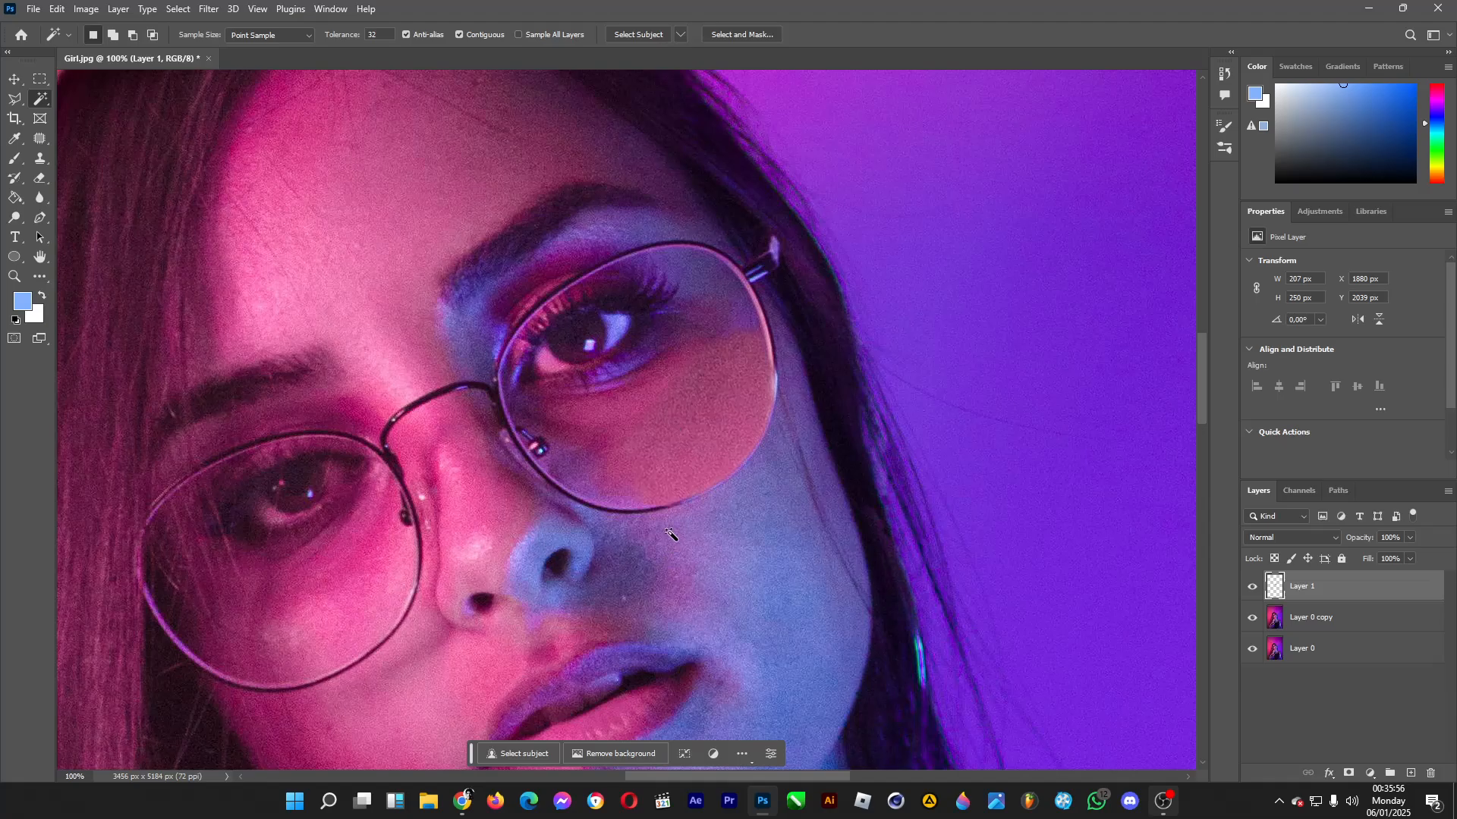
pyautogui.click(670, 533)
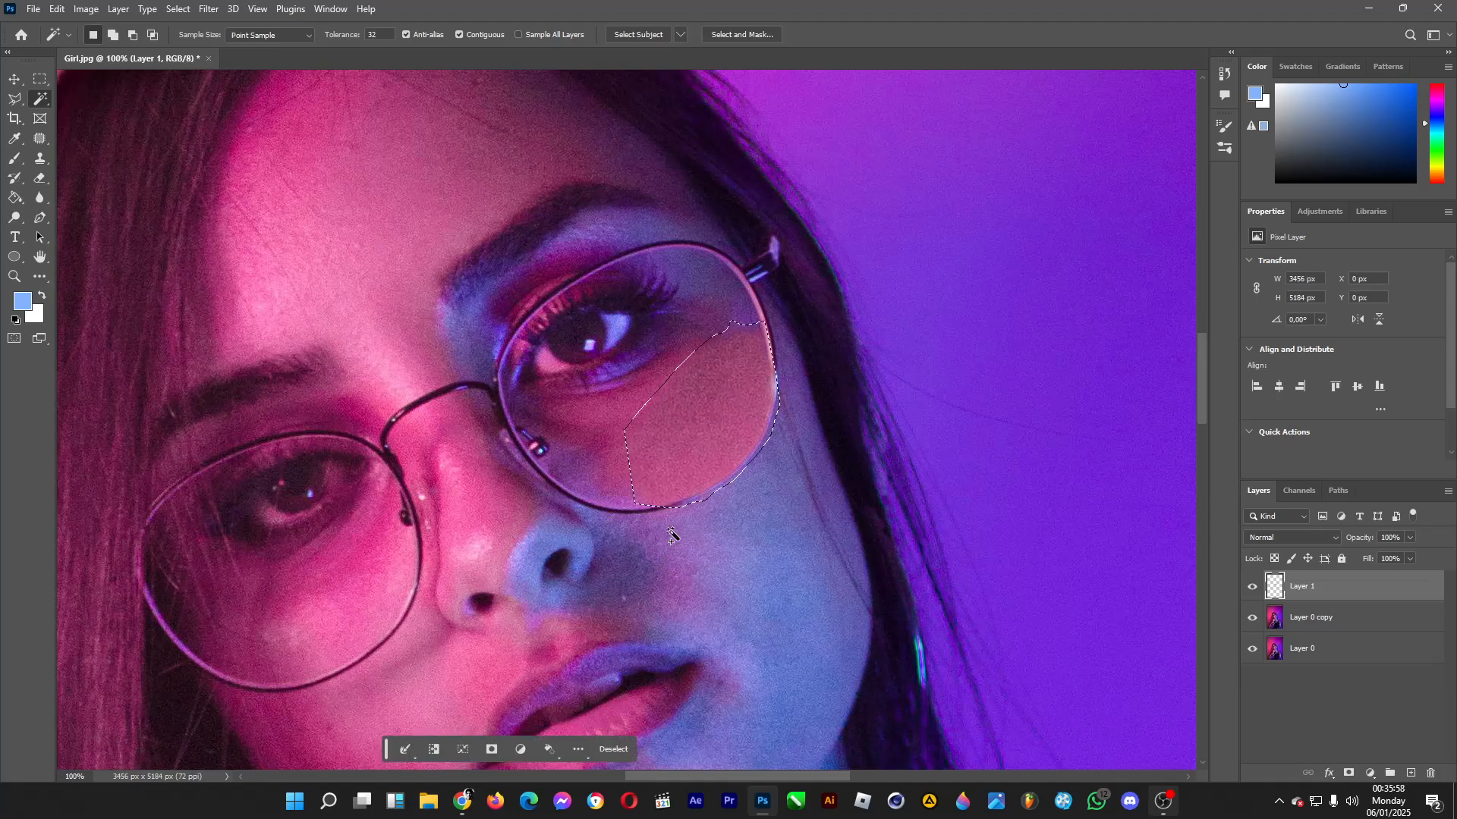
pyautogui.hotkey('shift', 'F6')
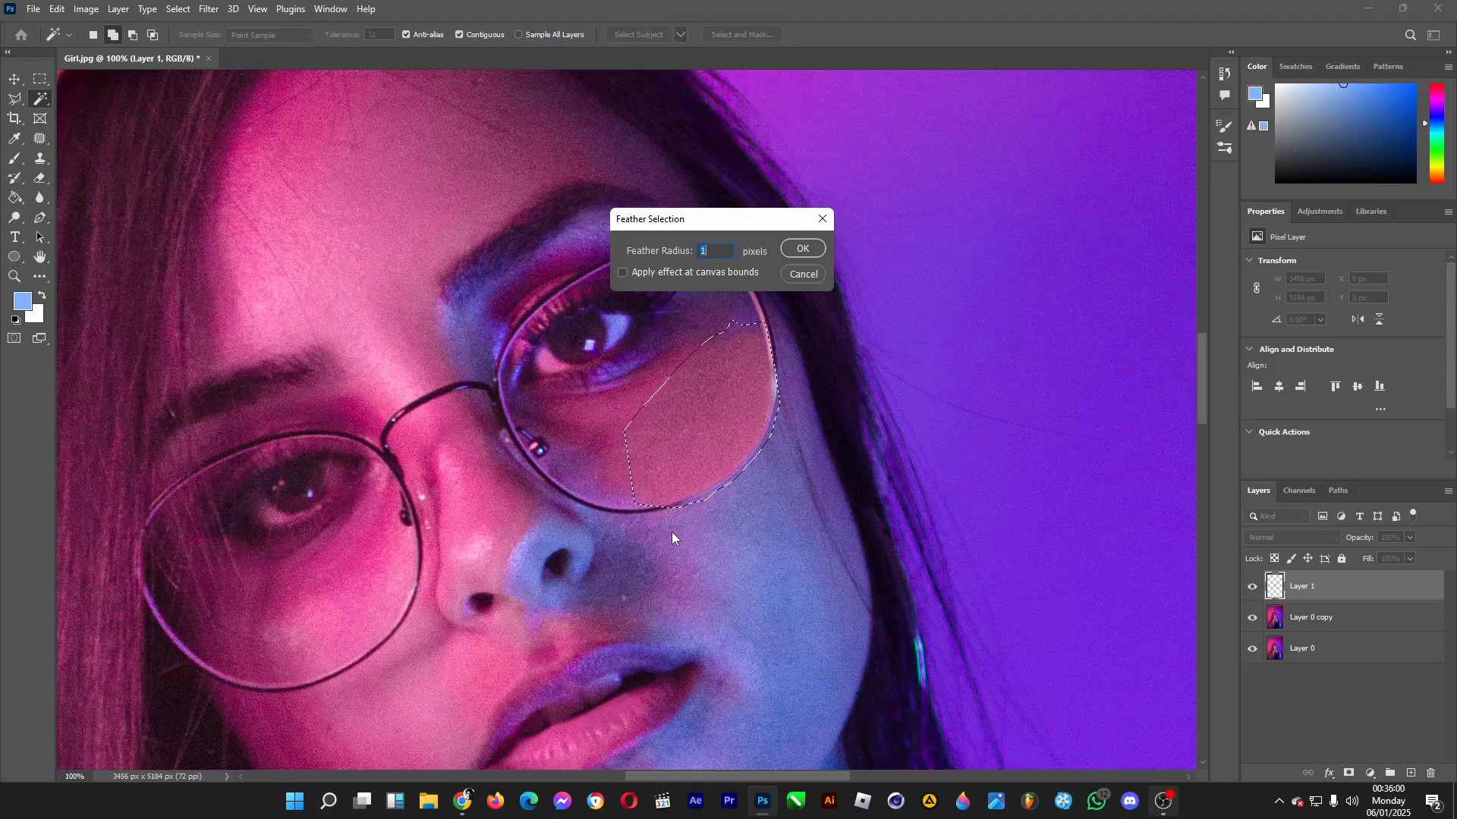
pyautogui.write('2')
pyautogui.press('Return')
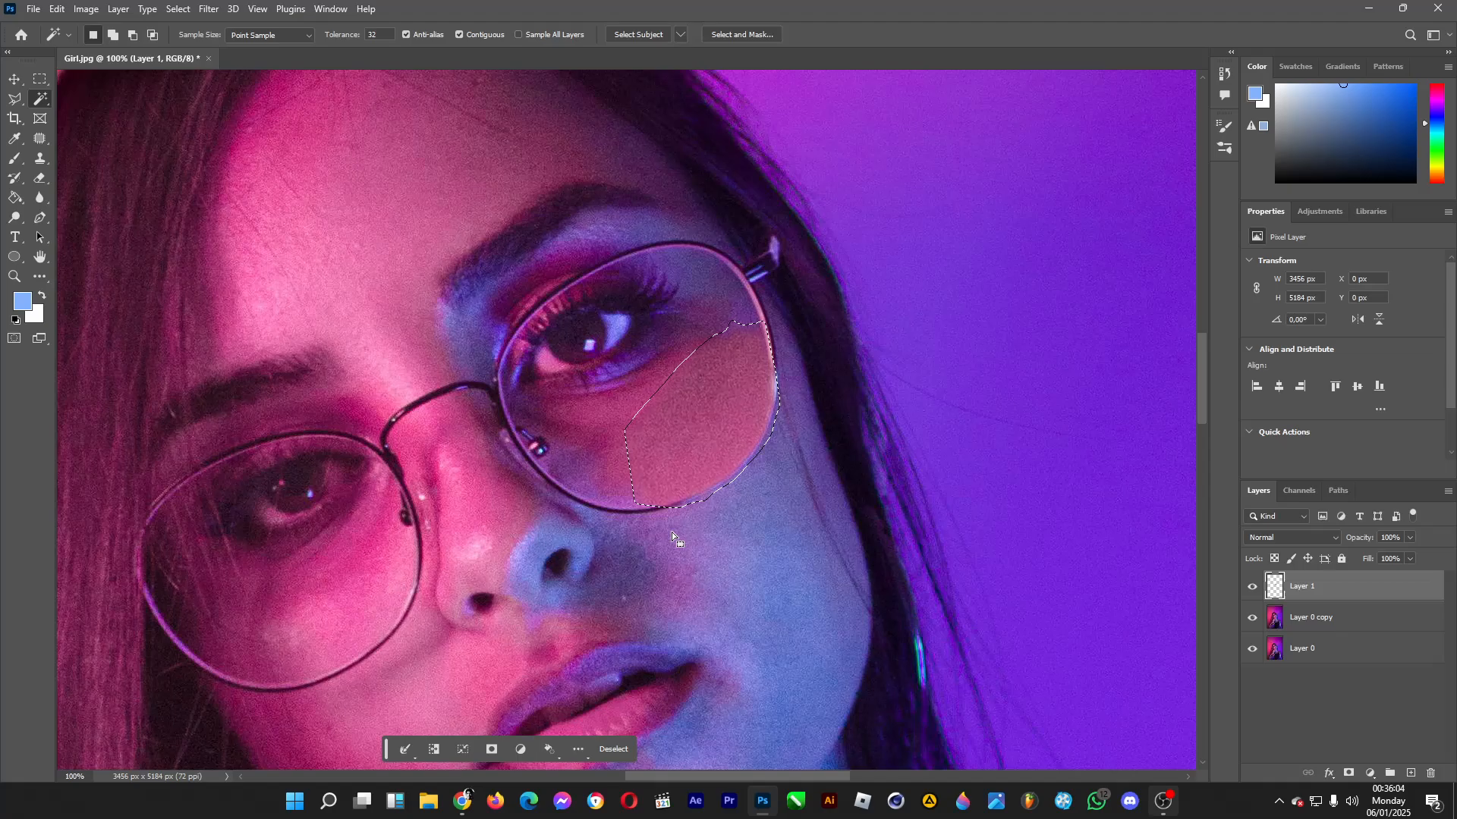
pyautogui.hotkey('ctrl', 'd')
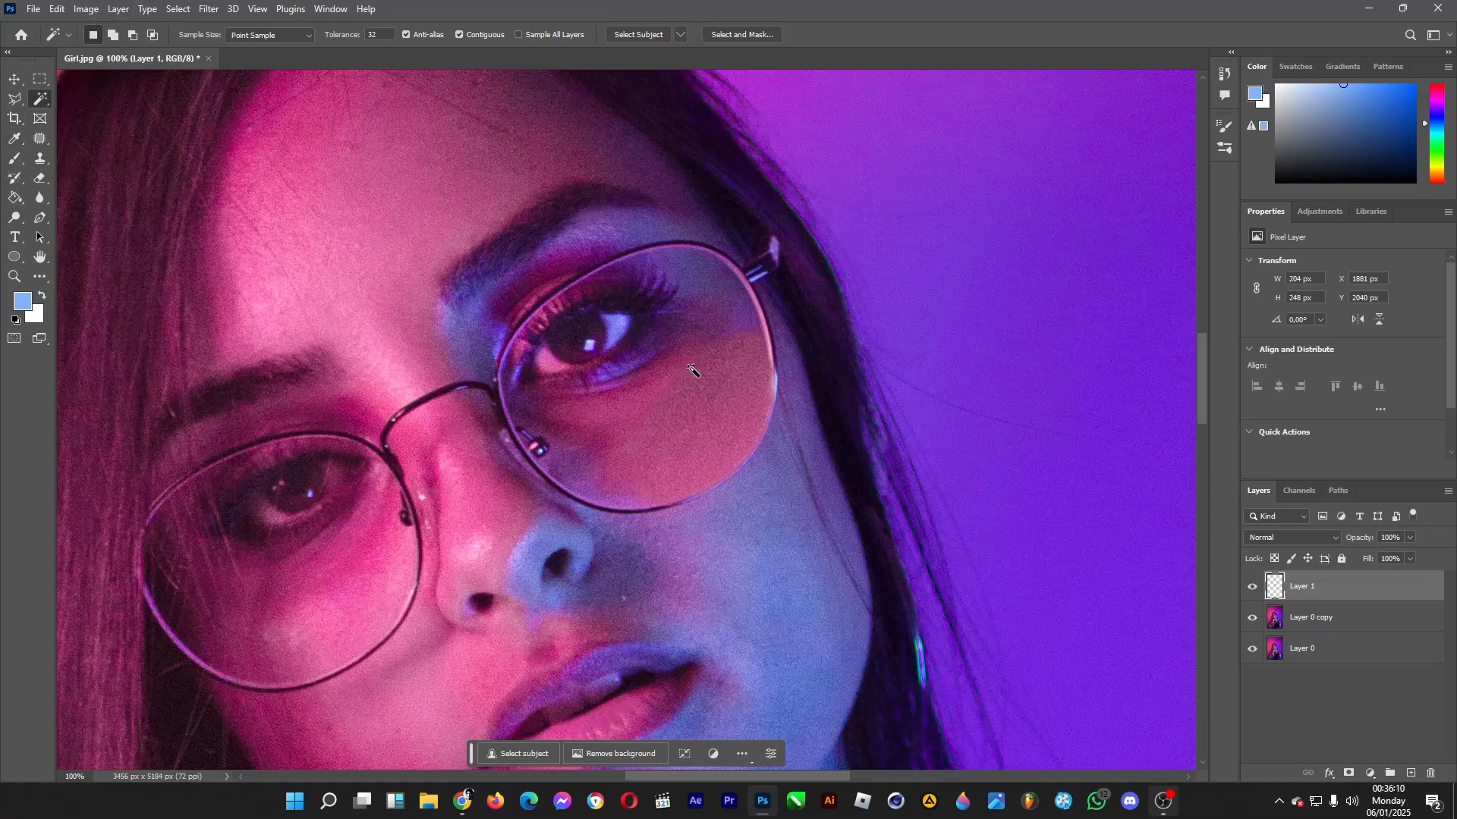
# Raise the skin patch's saturation to +14 with Hue/Saturation.
pyautogui.click(86, 8)
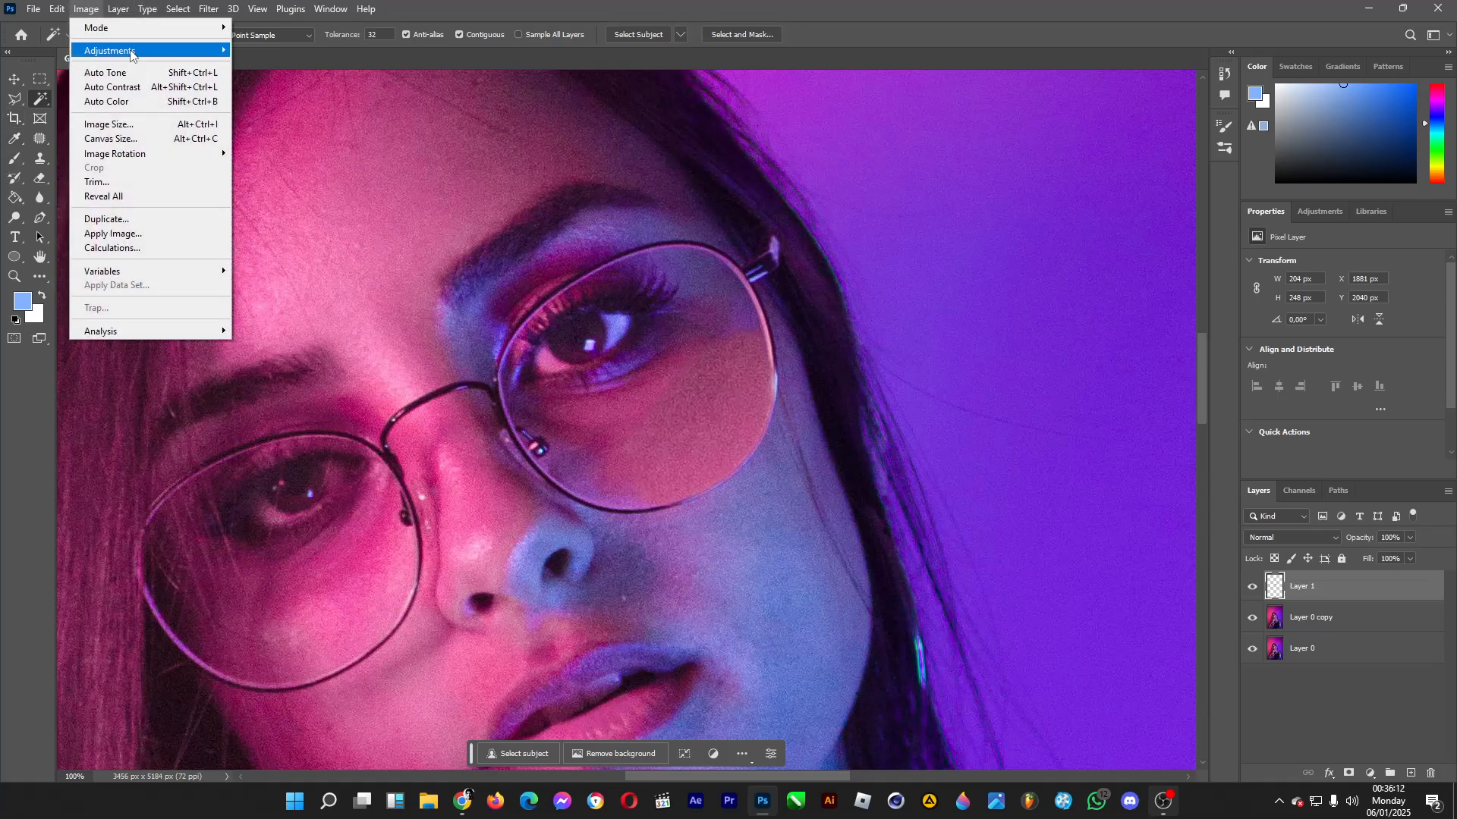
pyautogui.moveTo(151, 51)
pyautogui.click(329, 127)
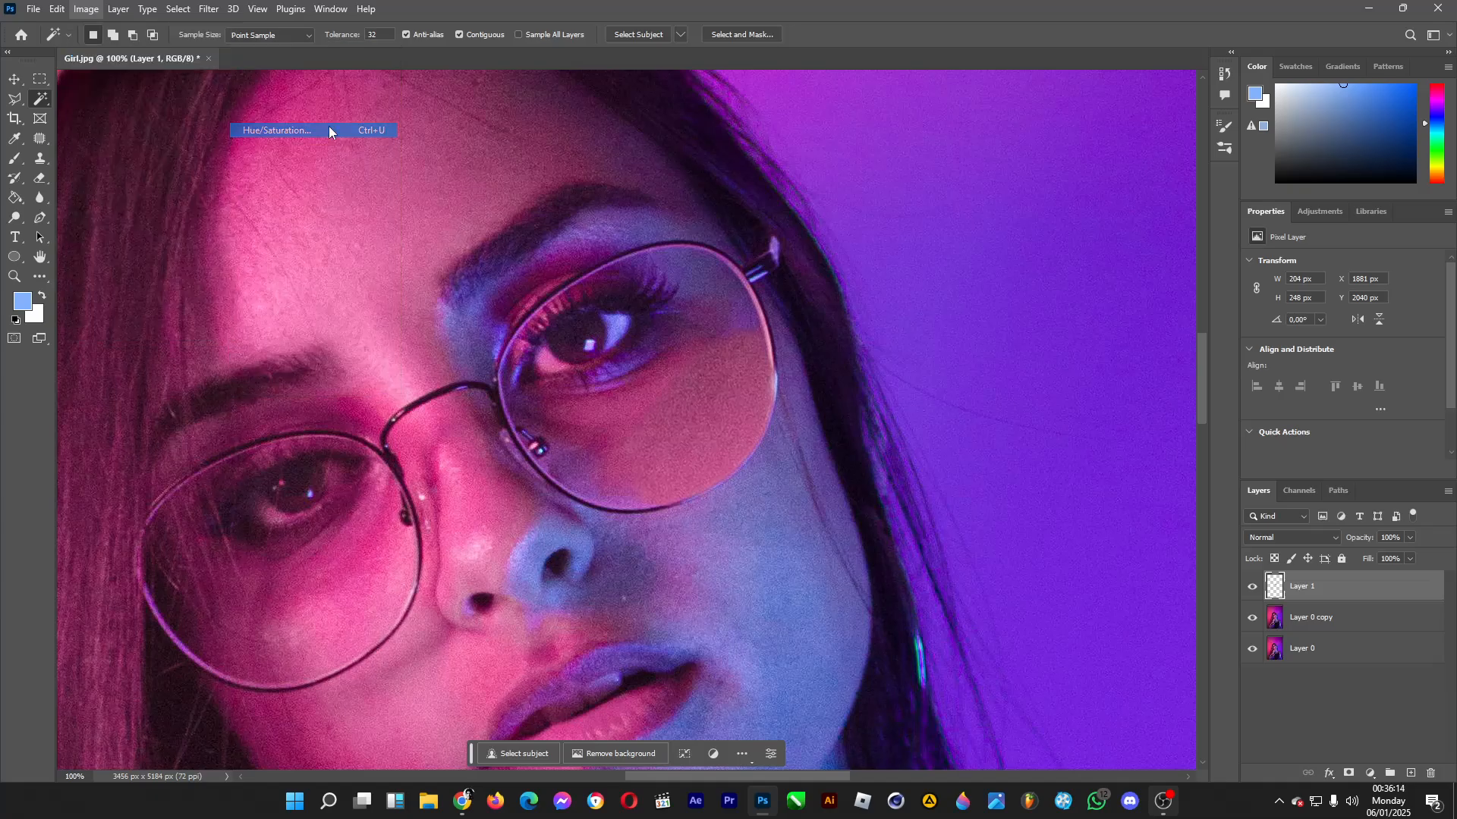
pyautogui.moveTo(897, 324); pyautogui.dragTo(906, 328)
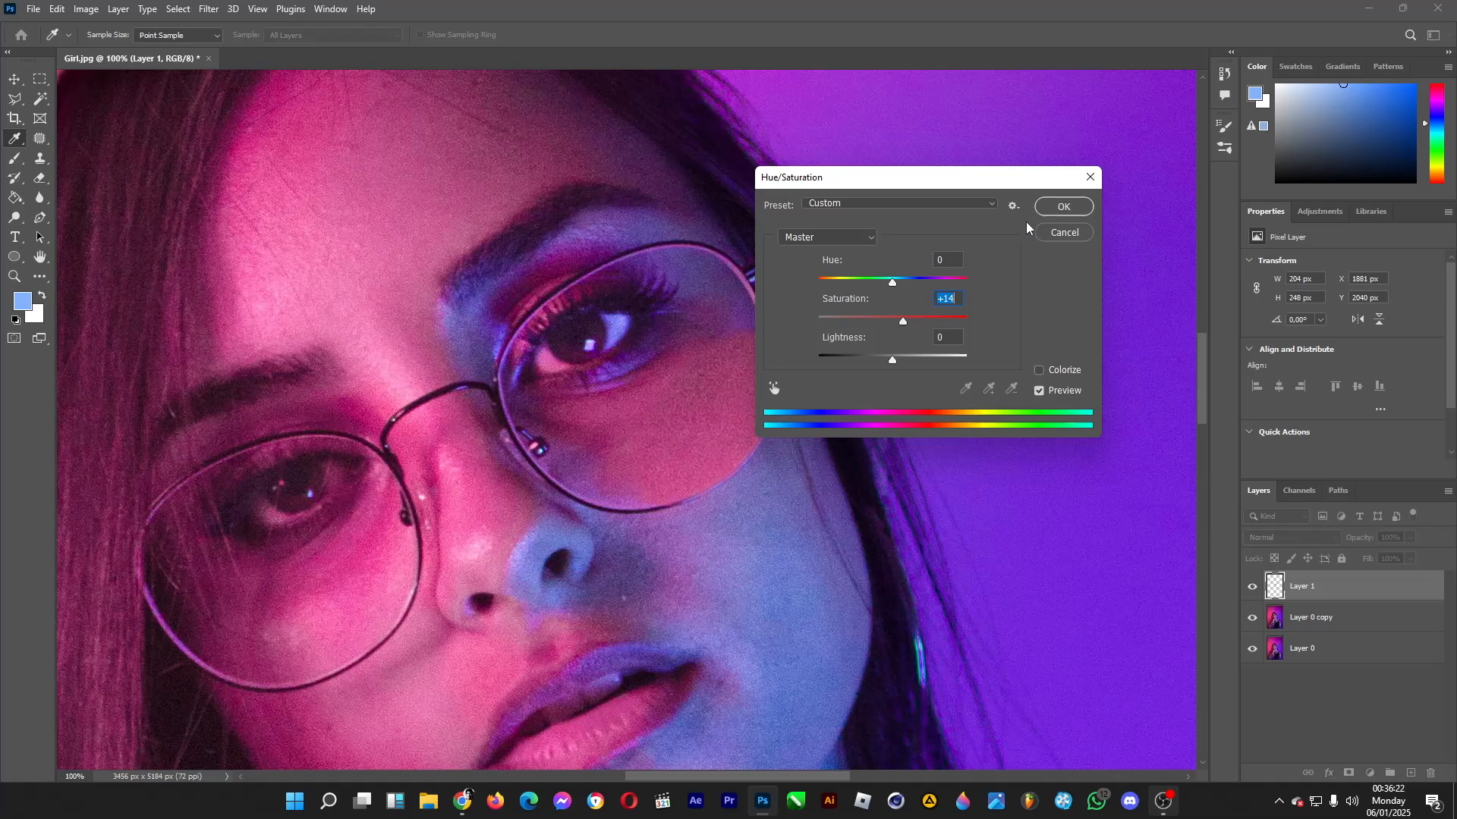
pyautogui.click(1060, 207)
pyautogui.press('w')
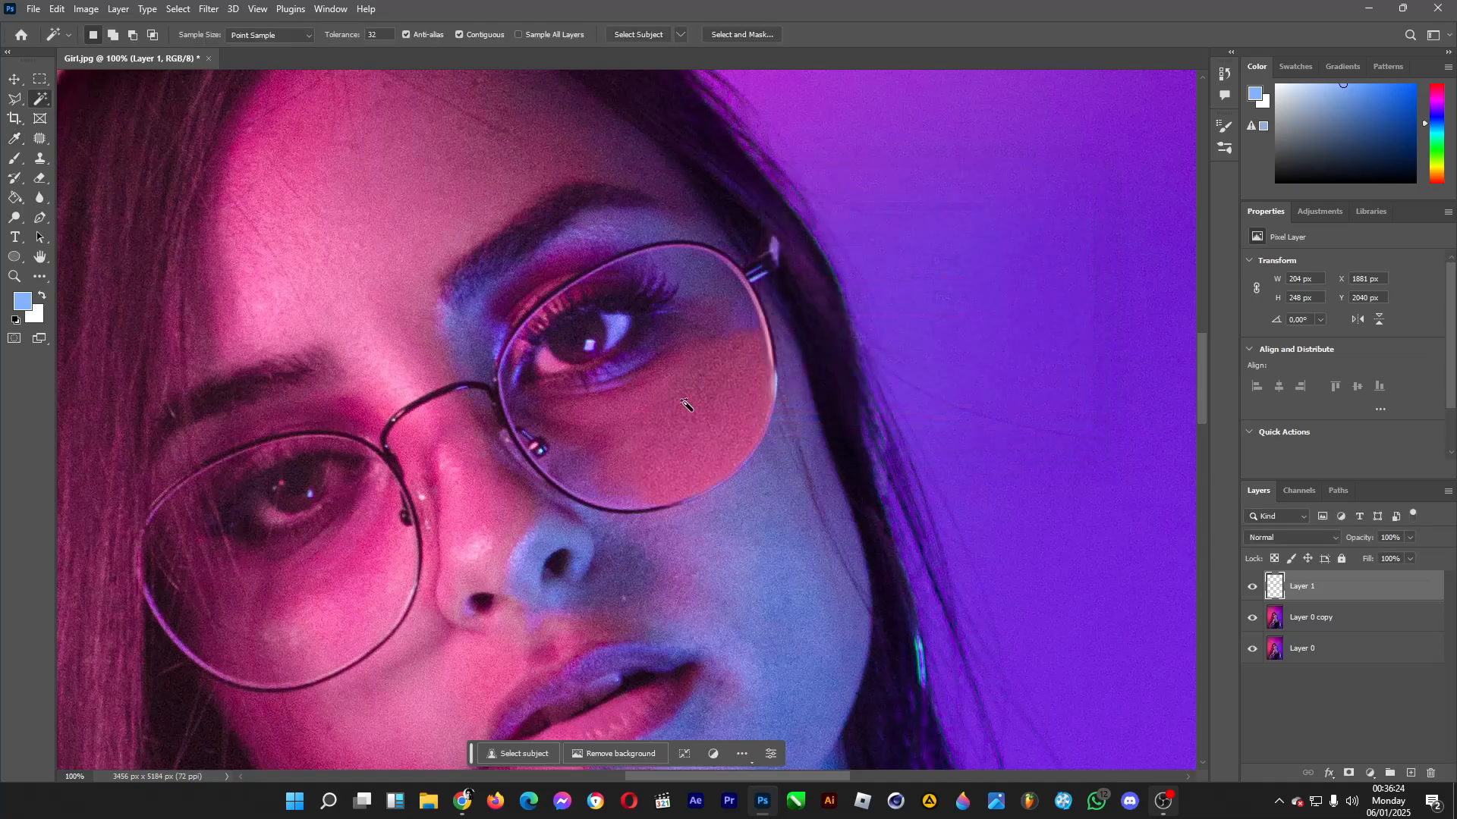
# Merge the skin patch layer with Layer 0 copy.
pyautogui.keyDown('ctrl'); pyautogui.click(1347, 620); pyautogui.keyUp('ctrl')
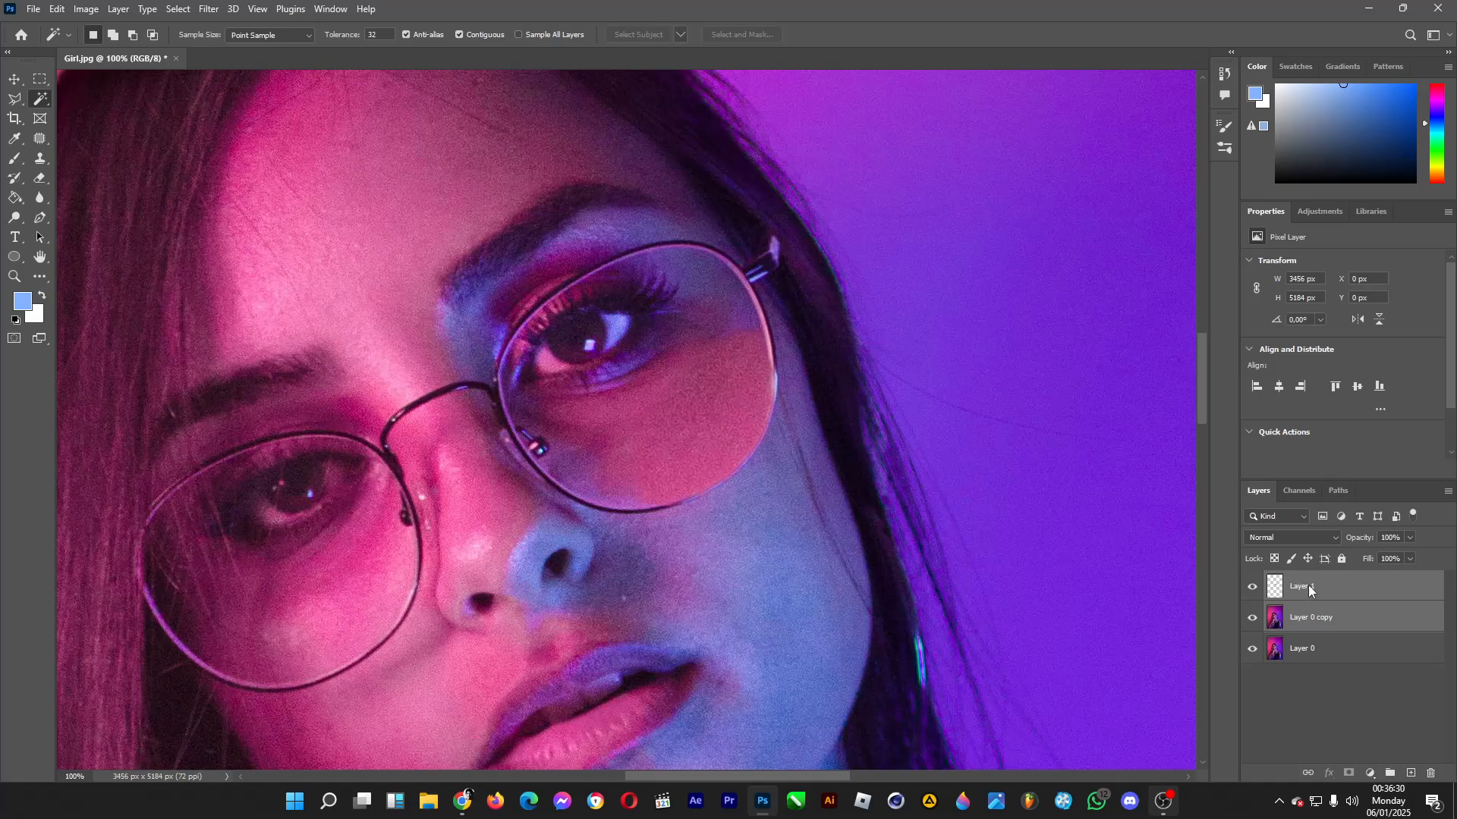
pyautogui.rightClick(1309, 588)
pyautogui.click(1332, 635)
# Outline small spots on the skin patch's upper edge beside the lens's outer rim with the Patch tool.
pyautogui.click(41, 141)
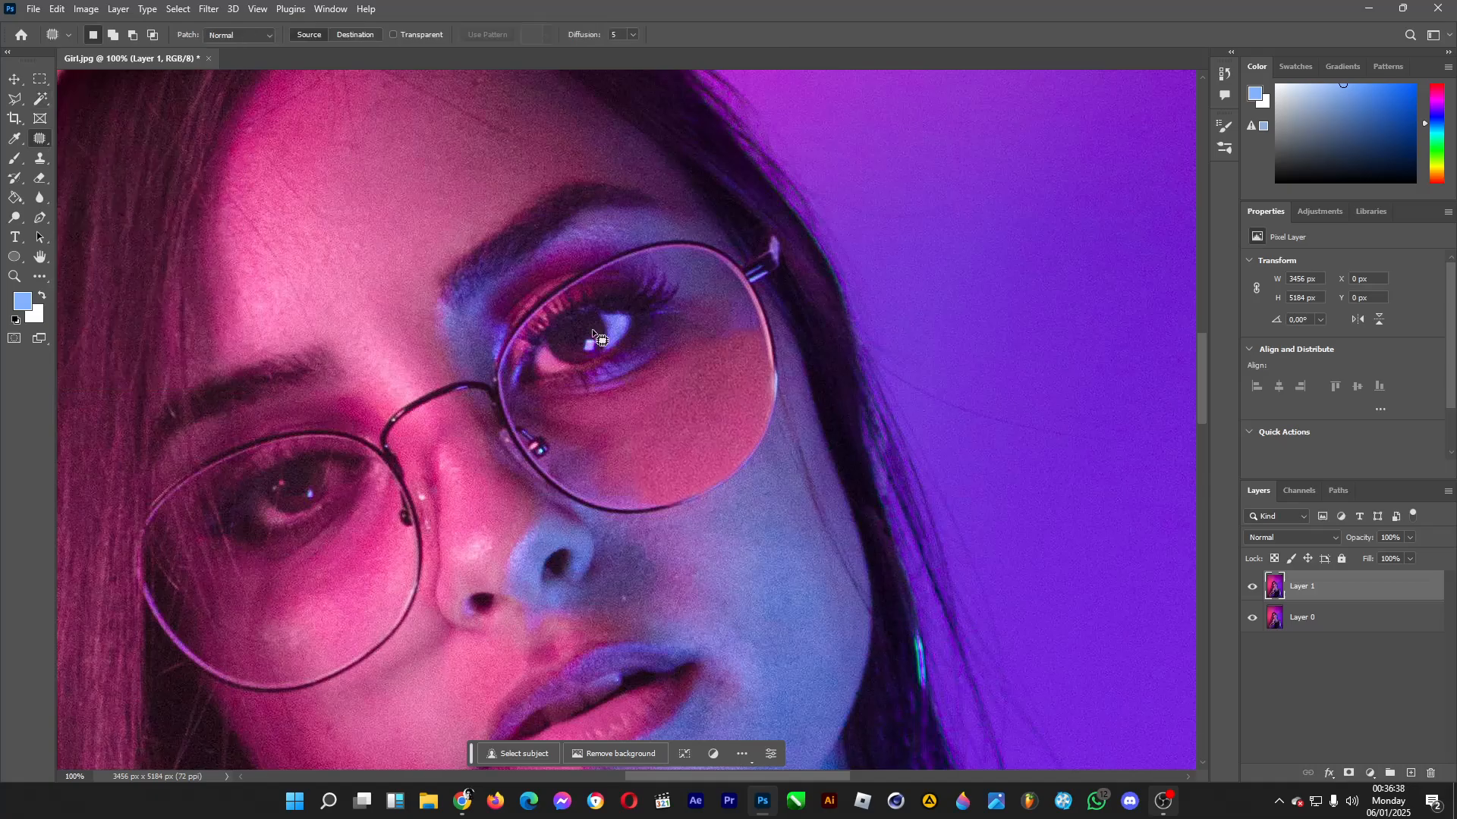
pyautogui.moveTo(734, 330)
pyautogui.mouseDown()
pyautogui.moveTo(722, 341)
pyautogui.moveTo(737, 341)
pyautogui.moveTo(727, 309)
pyautogui.moveTo(750, 342)
pyautogui.mouseUp()
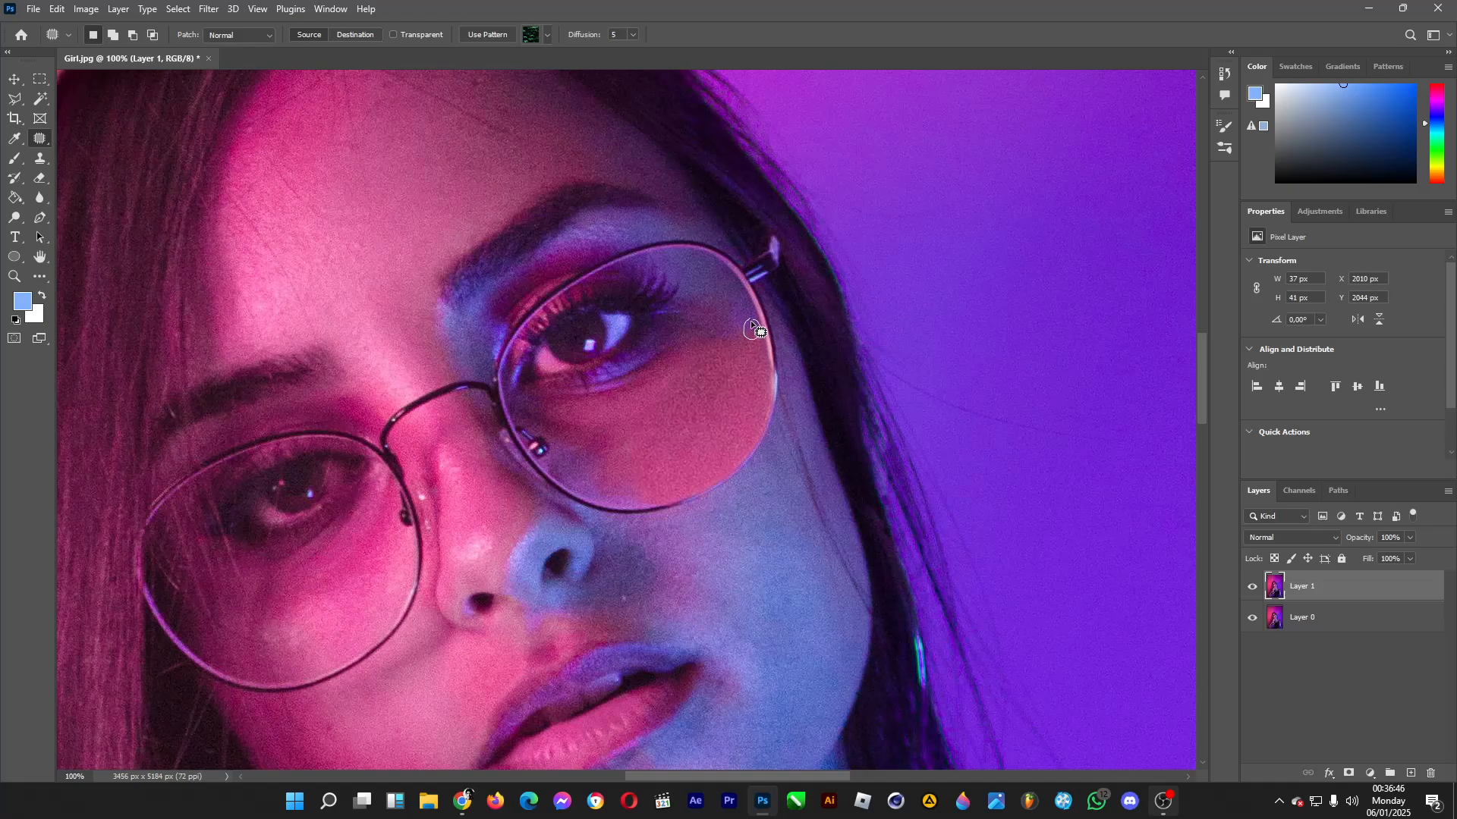
pyautogui.moveTo(750, 320); pyautogui.dragTo(749, 321)
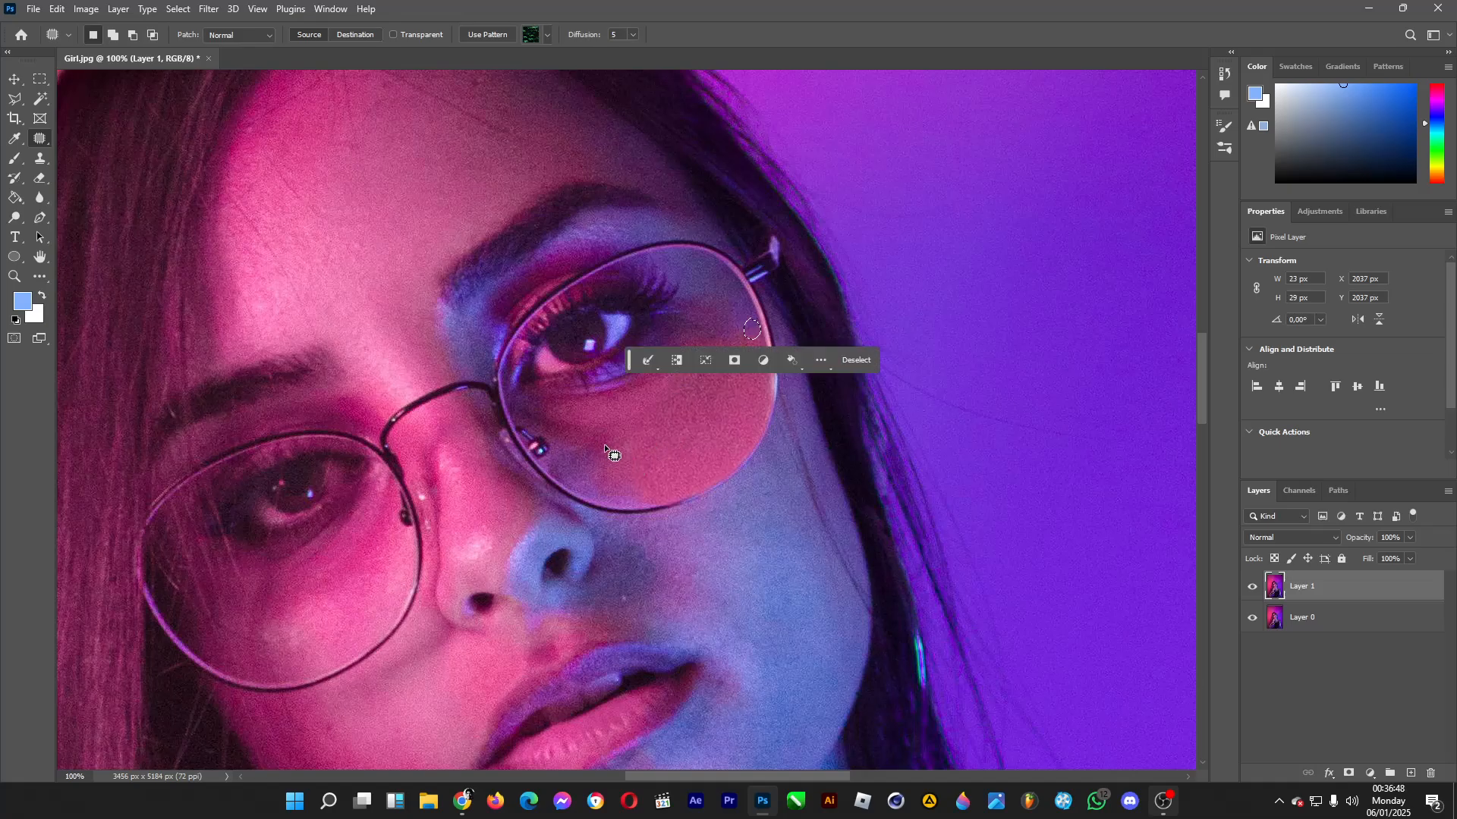
# Repair the skin patch's lower inner edge inside the lens with the Patch tool and clear the selection.
pyautogui.moveTo(604, 446)
pyautogui.mouseDown()
pyautogui.moveTo(595, 487)
pyautogui.moveTo(625, 492)
pyautogui.moveTo(618, 445)
pyautogui.moveTo(611, 467)
pyautogui.moveTo(960, 301)
pyautogui.moveTo(999, 307)
pyautogui.mouseUp()
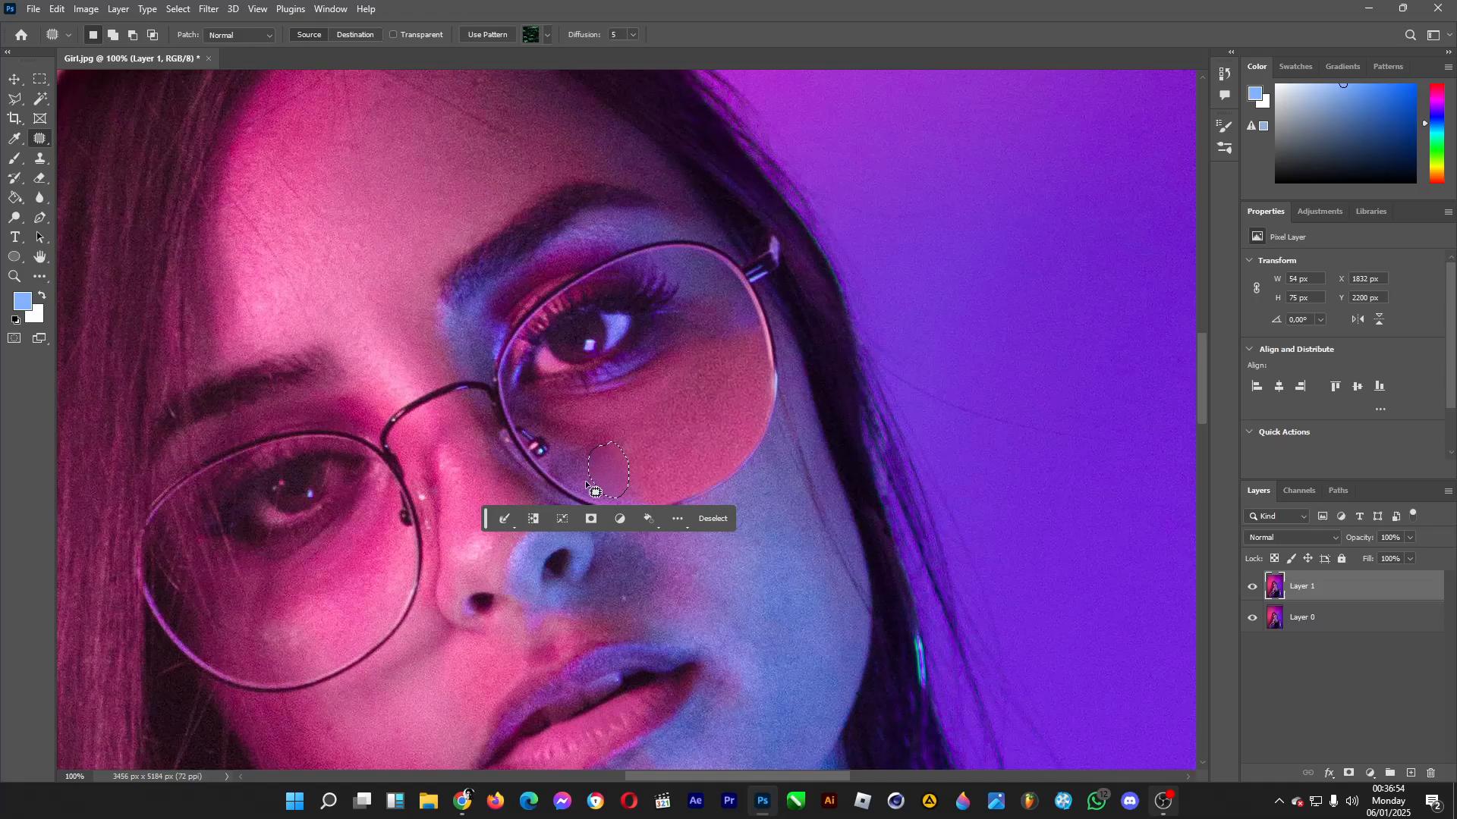
pyautogui.click(780, 548)
pyautogui.moveTo(632, 484)
pyautogui.mouseDown()
pyautogui.moveTo(633, 506)
pyautogui.moveTo(639, 483)
pyautogui.moveTo(878, 332)
pyautogui.mouseUp()
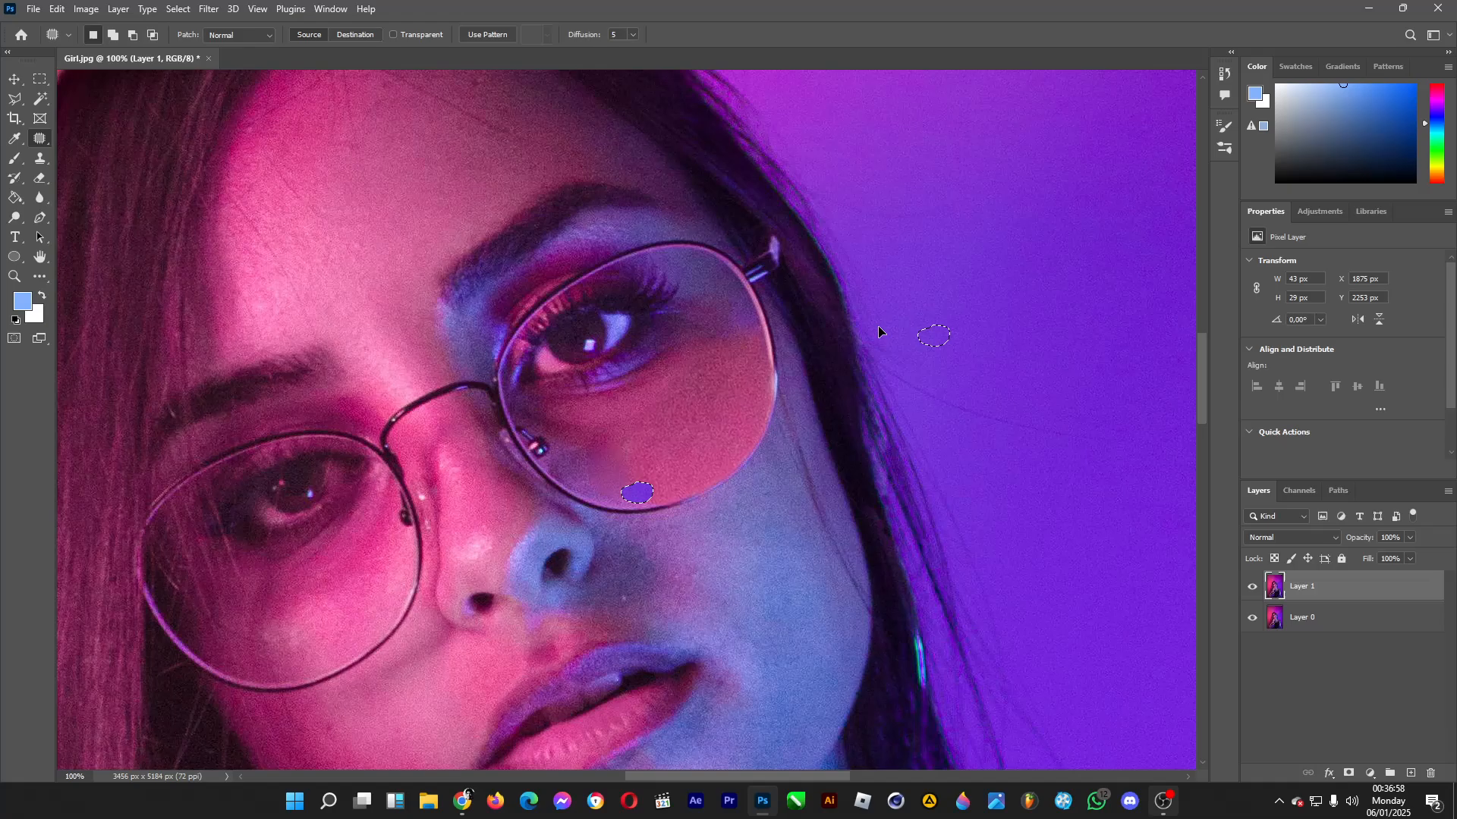
pyautogui.moveTo(529, 190)
pyautogui.mouseDown()
pyautogui.moveTo(434, 205)
pyautogui.moveTo(469, 197)
pyautogui.mouseUp()
pyautogui.hotkey('ctrl', 'd')
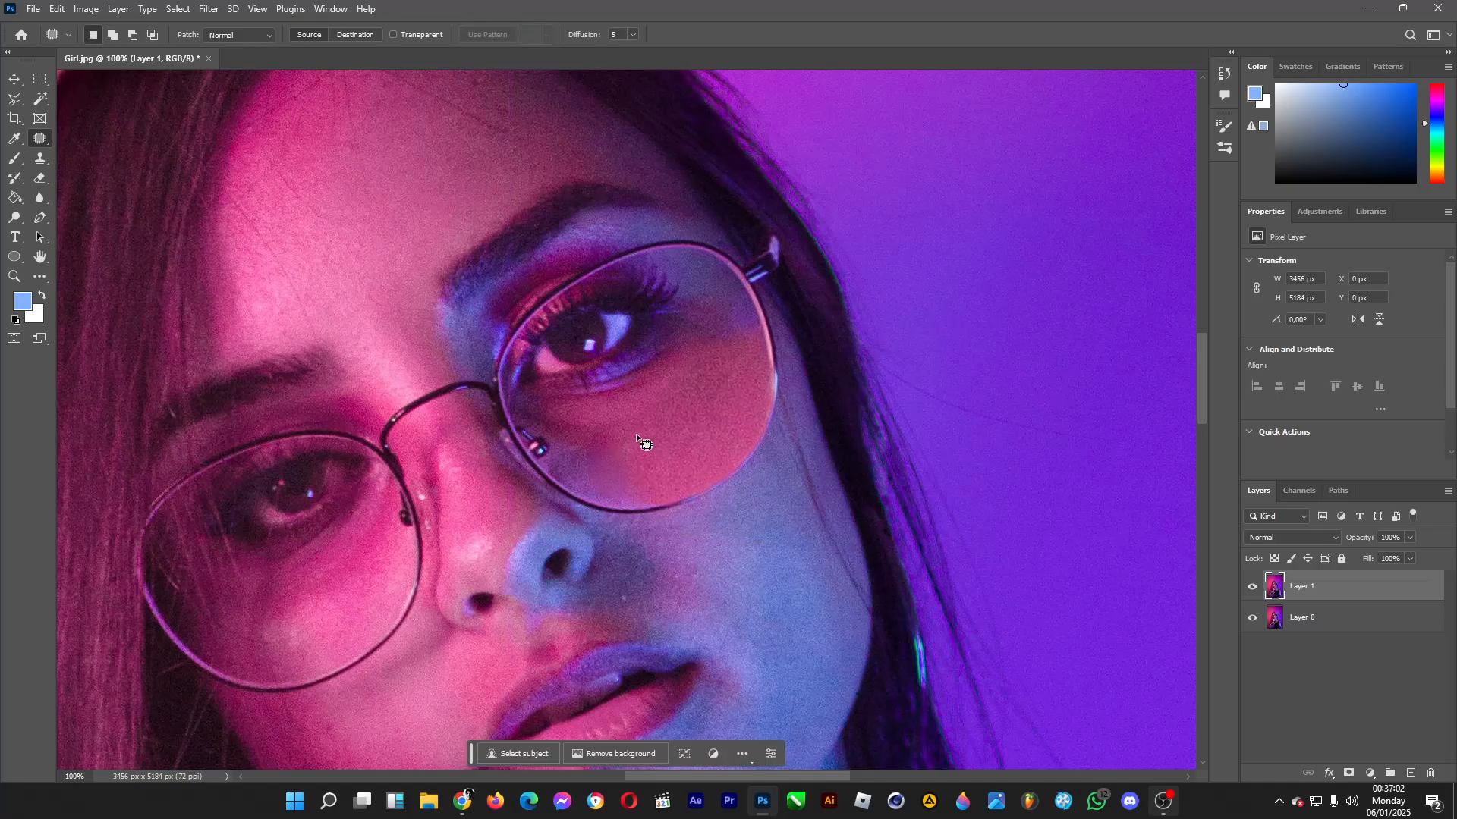
# Try to heal the skin patch's lower inner edge with the Healing Brush.
pyautogui.rightClick(41, 139)
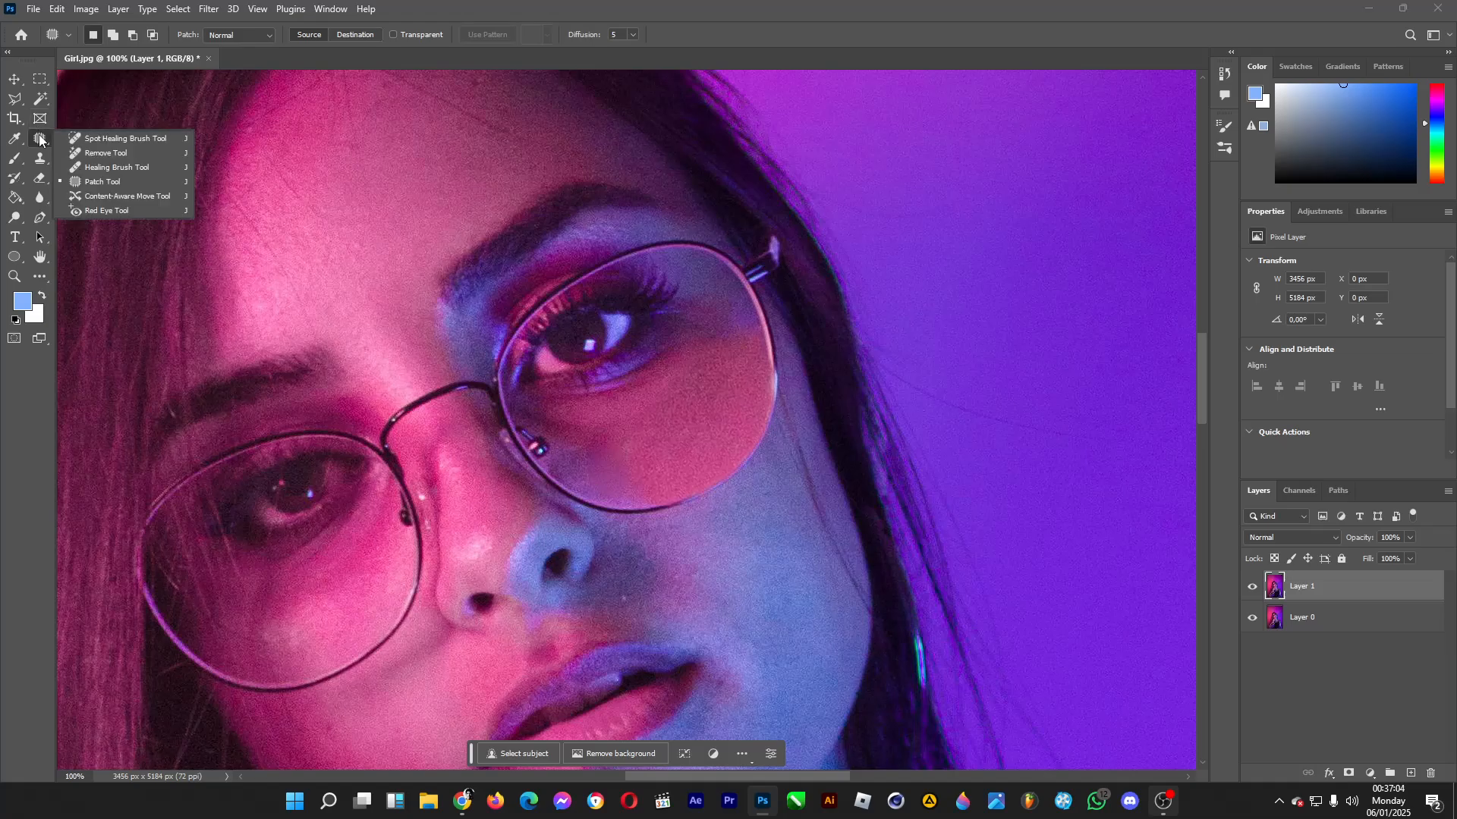
pyautogui.click(137, 173)
pyautogui.click(594, 467)
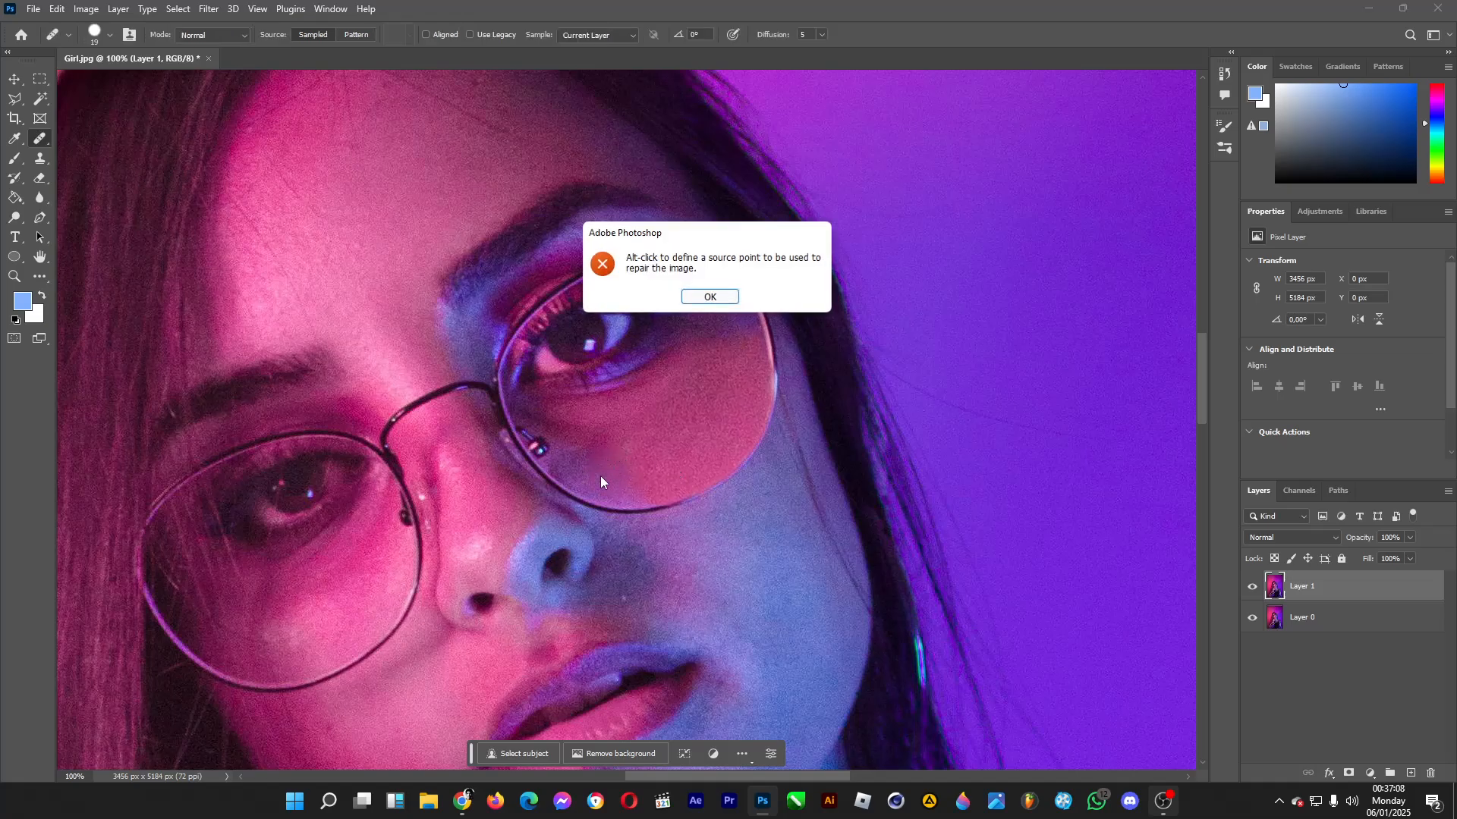
pyautogui.click(710, 297)
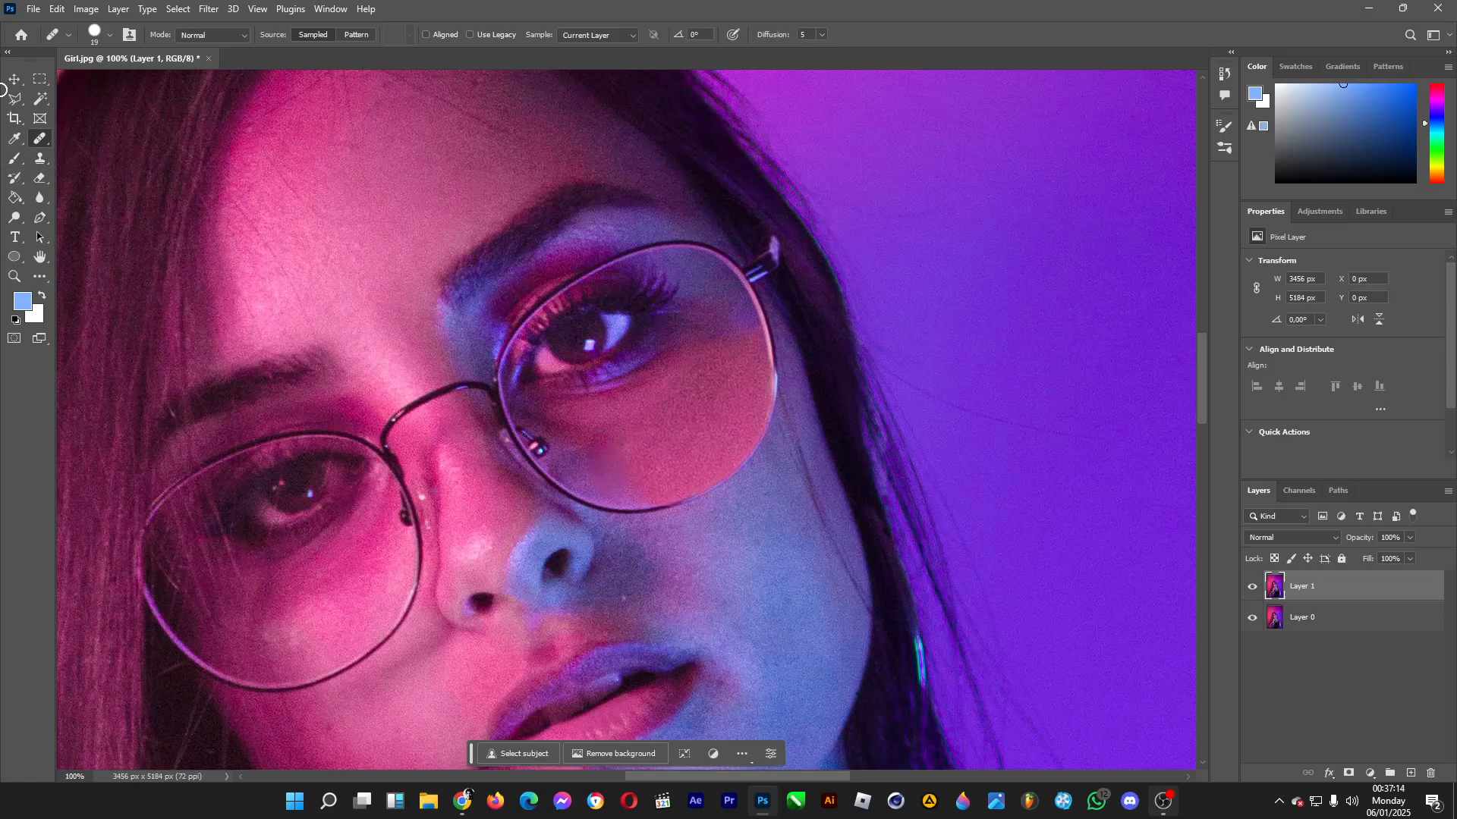
# Retouch the skin patch's lower inner edge and its upper edge near the outer rim with a soft 45 px Spot Healing Brush.
pyautogui.rightClick(47, 137)
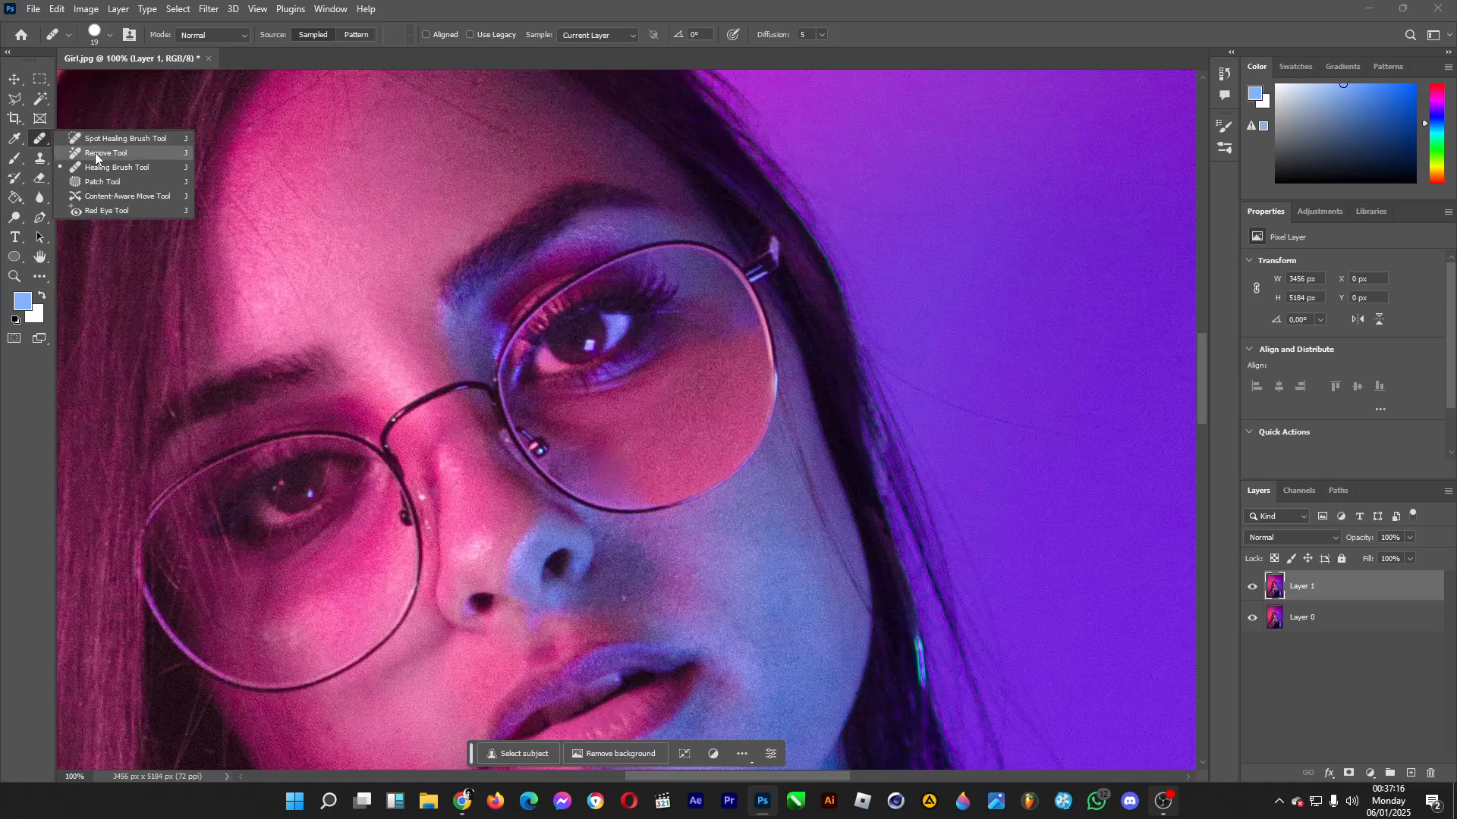
pyautogui.click(106, 141)
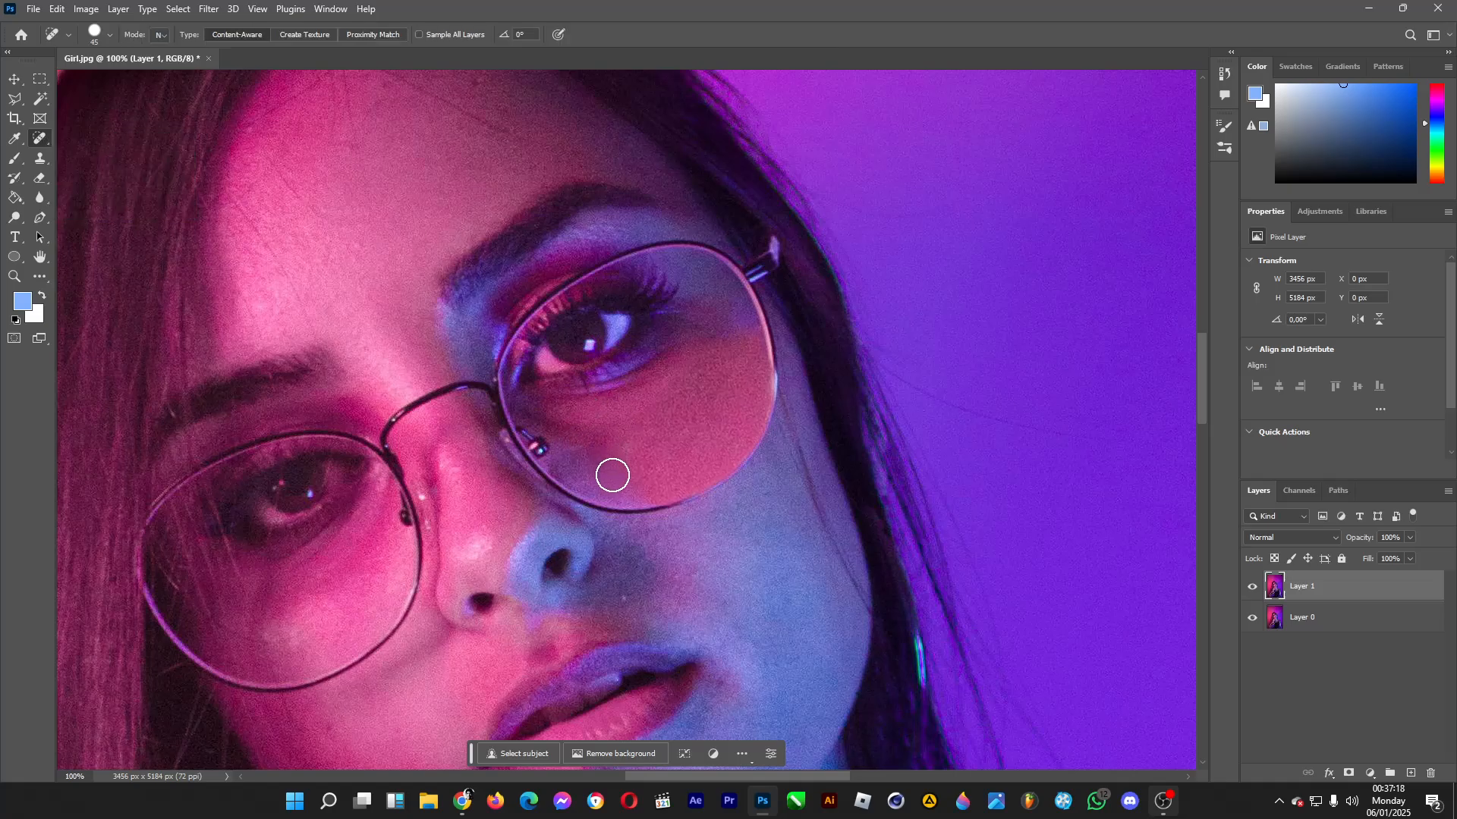
pyautogui.moveTo(598, 475); pyautogui.dragTo(623, 455)
pyautogui.click(99, 35)
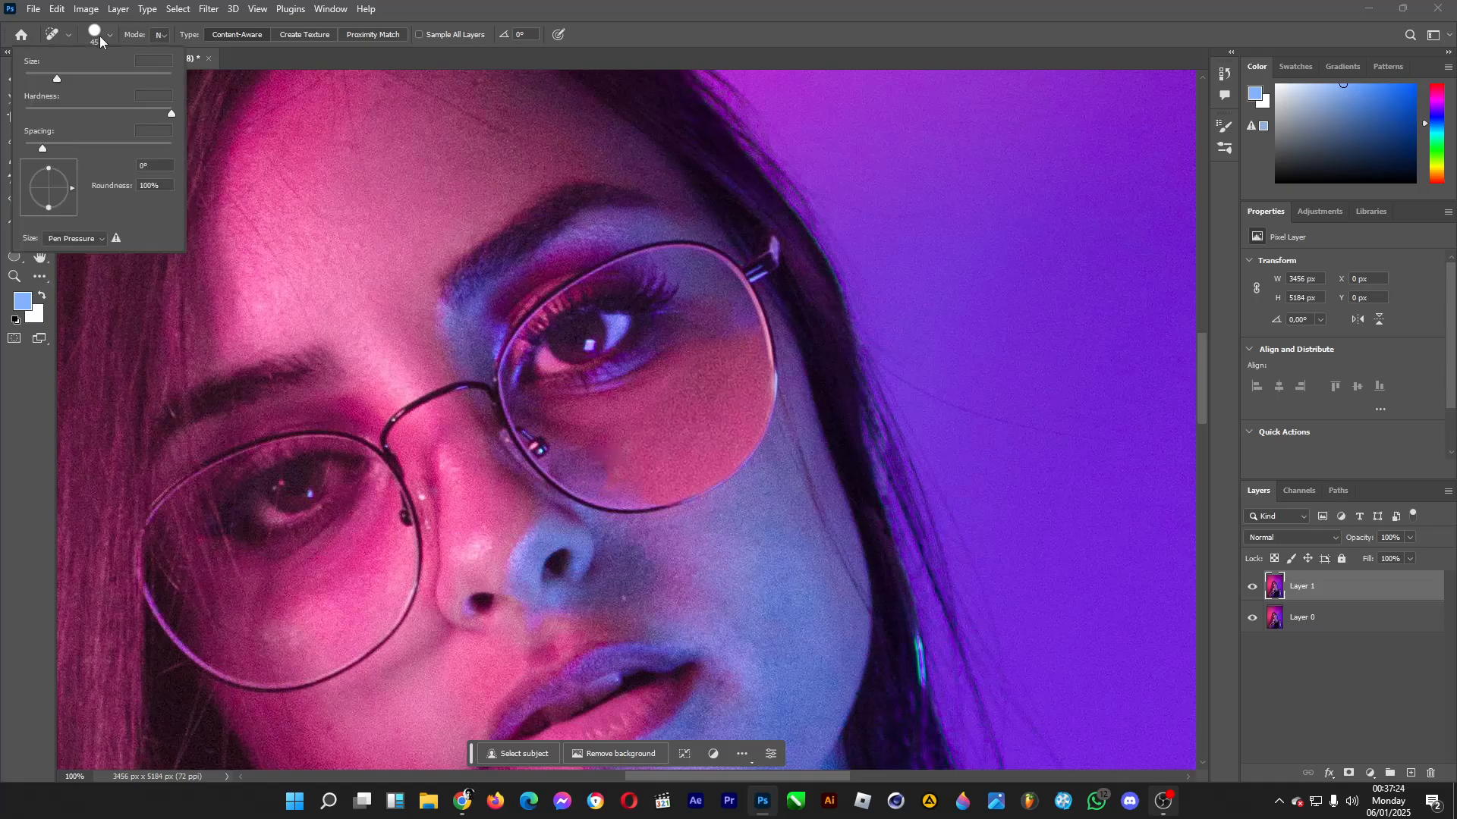
pyautogui.press('Return')
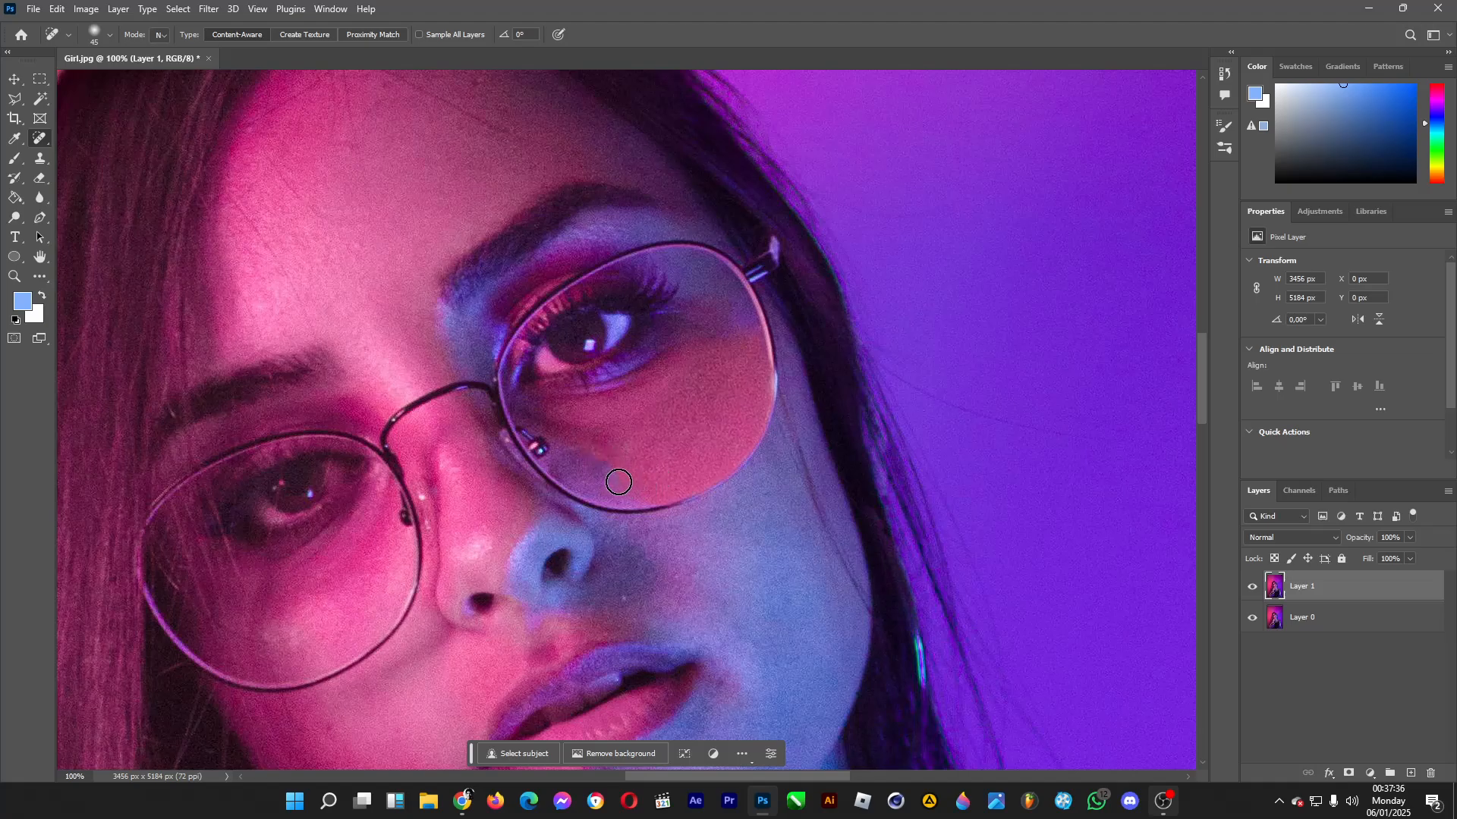
pyautogui.moveTo(735, 331)
pyautogui.mouseDown()
pyautogui.moveTo(735, 349)
pyautogui.moveTo(713, 346)
pyautogui.mouseUp()
pyautogui.moveTo(653, 493)
pyautogui.mouseDown()
pyautogui.moveTo(584, 451)
pyautogui.moveTo(634, 470)
pyautogui.moveTo(614, 445)
pyautogui.moveTo(652, 467)
pyautogui.moveTo(623, 478)
pyautogui.moveTo(638, 486)
pyautogui.moveTo(673, 465)
pyautogui.moveTo(651, 489)
pyautogui.moveTo(625, 485)
pyautogui.moveTo(667, 469)
pyautogui.moveTo(635, 478)
pyautogui.moveTo(659, 492)
pyautogui.moveTo(647, 494)
pyautogui.moveTo(622, 480)
pyautogui.moveTo(648, 492)
pyautogui.moveTo(655, 478)
pyautogui.moveTo(633, 478)
pyautogui.moveTo(641, 489)
pyautogui.moveTo(583, 449)
pyautogui.moveTo(636, 490)
pyautogui.mouseUp()
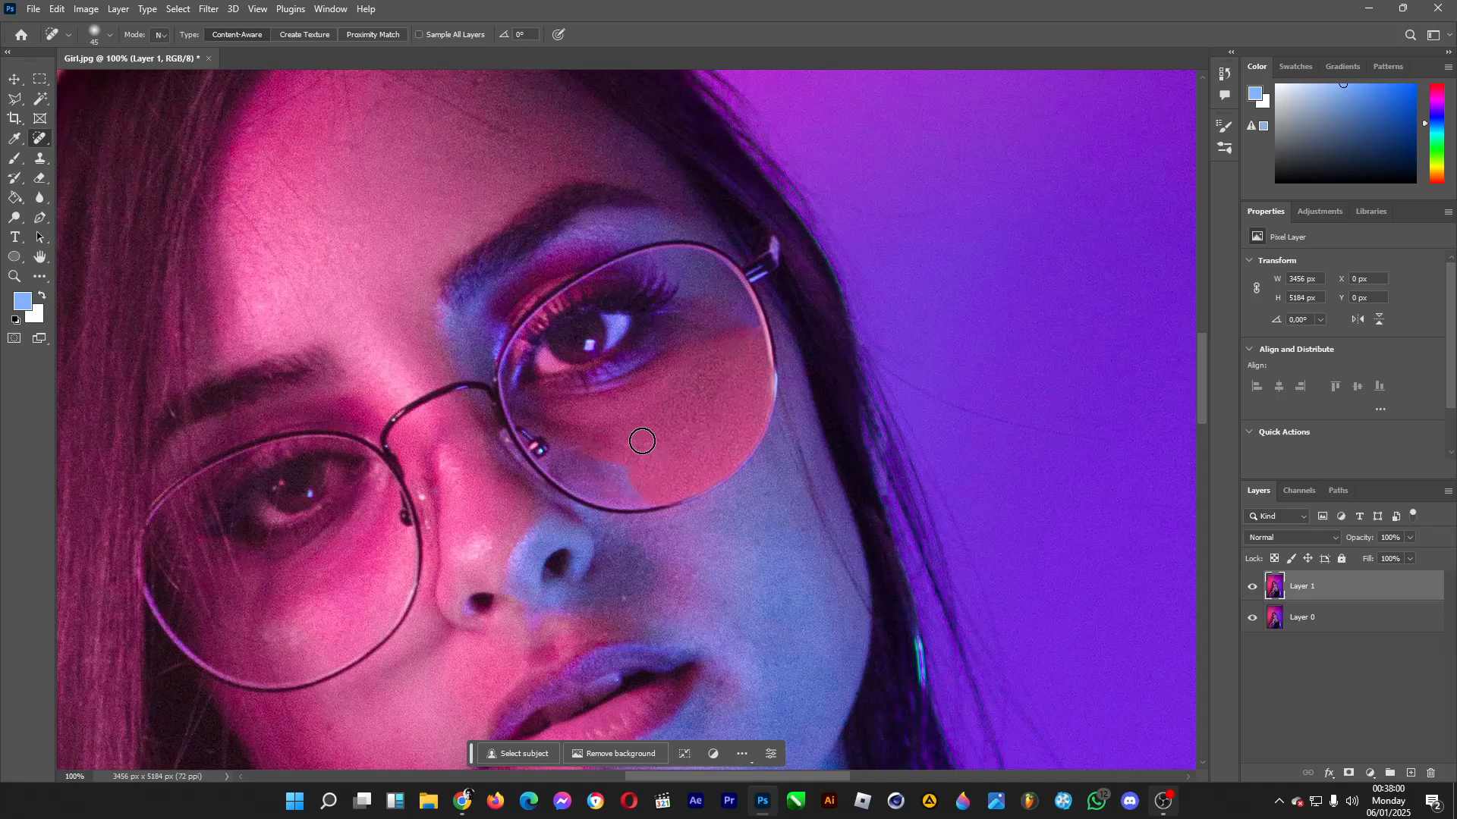
# Copy a rectangular area of about 340 × 313 px around the retouched lens to a new layer.
pyautogui.press('m')
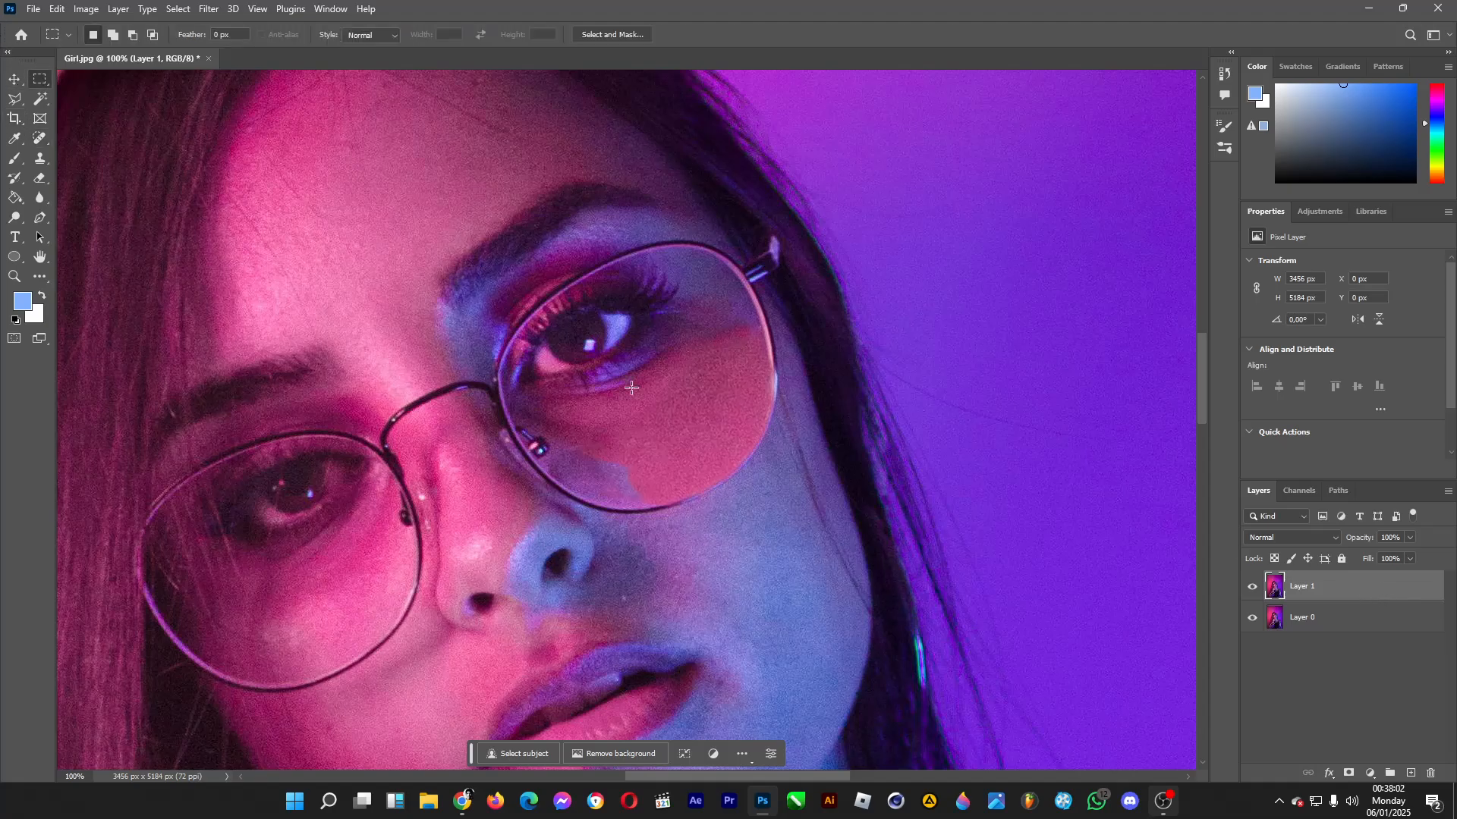
pyautogui.moveTo(531, 292); pyautogui.dragTo(789, 528)
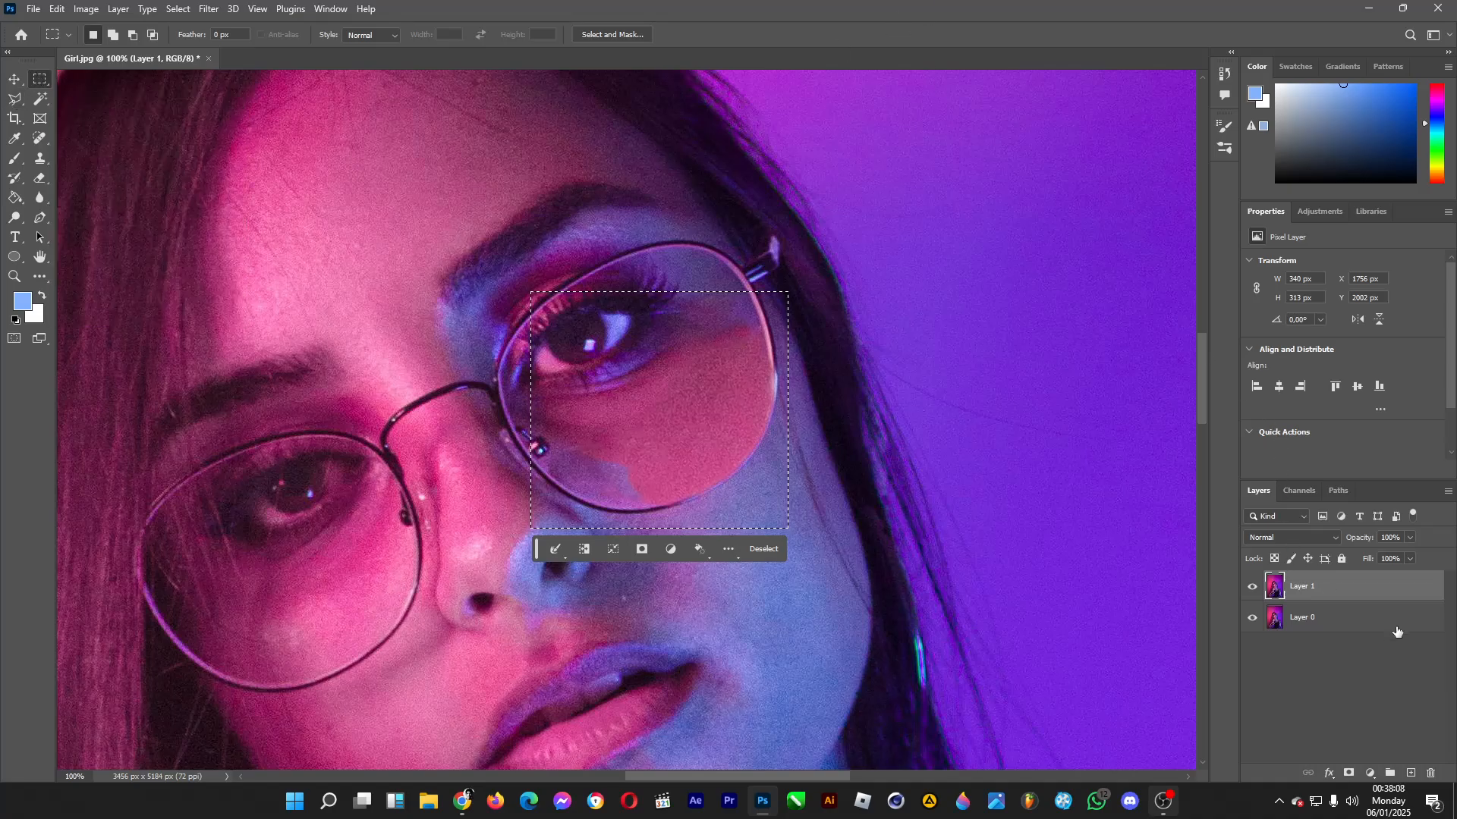
pyautogui.hotkey('ctrl', 'j')
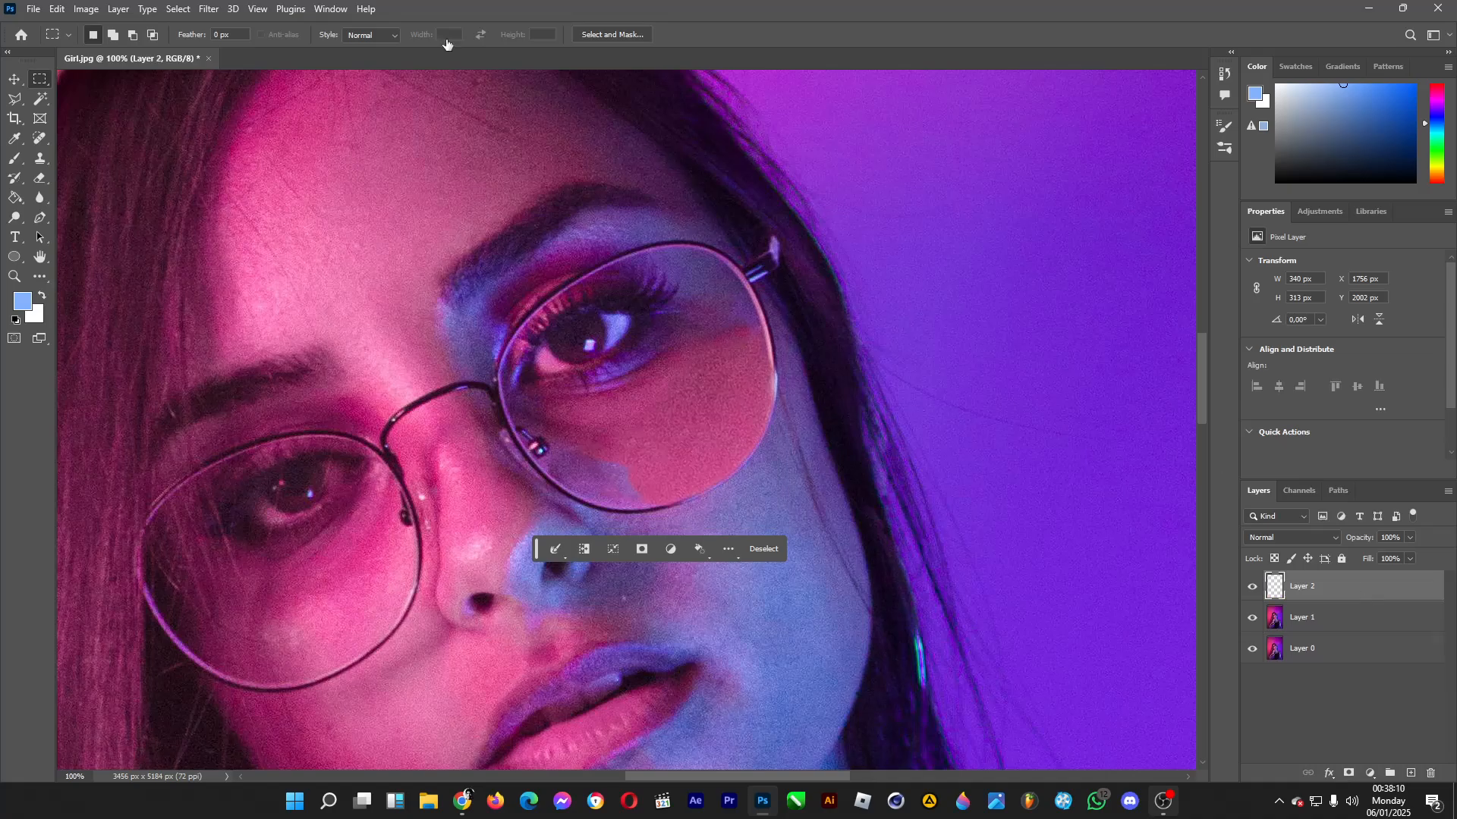
# Shift the copied lens area's hue to -41 with Hue/Saturation.
pyautogui.click(86, 9)
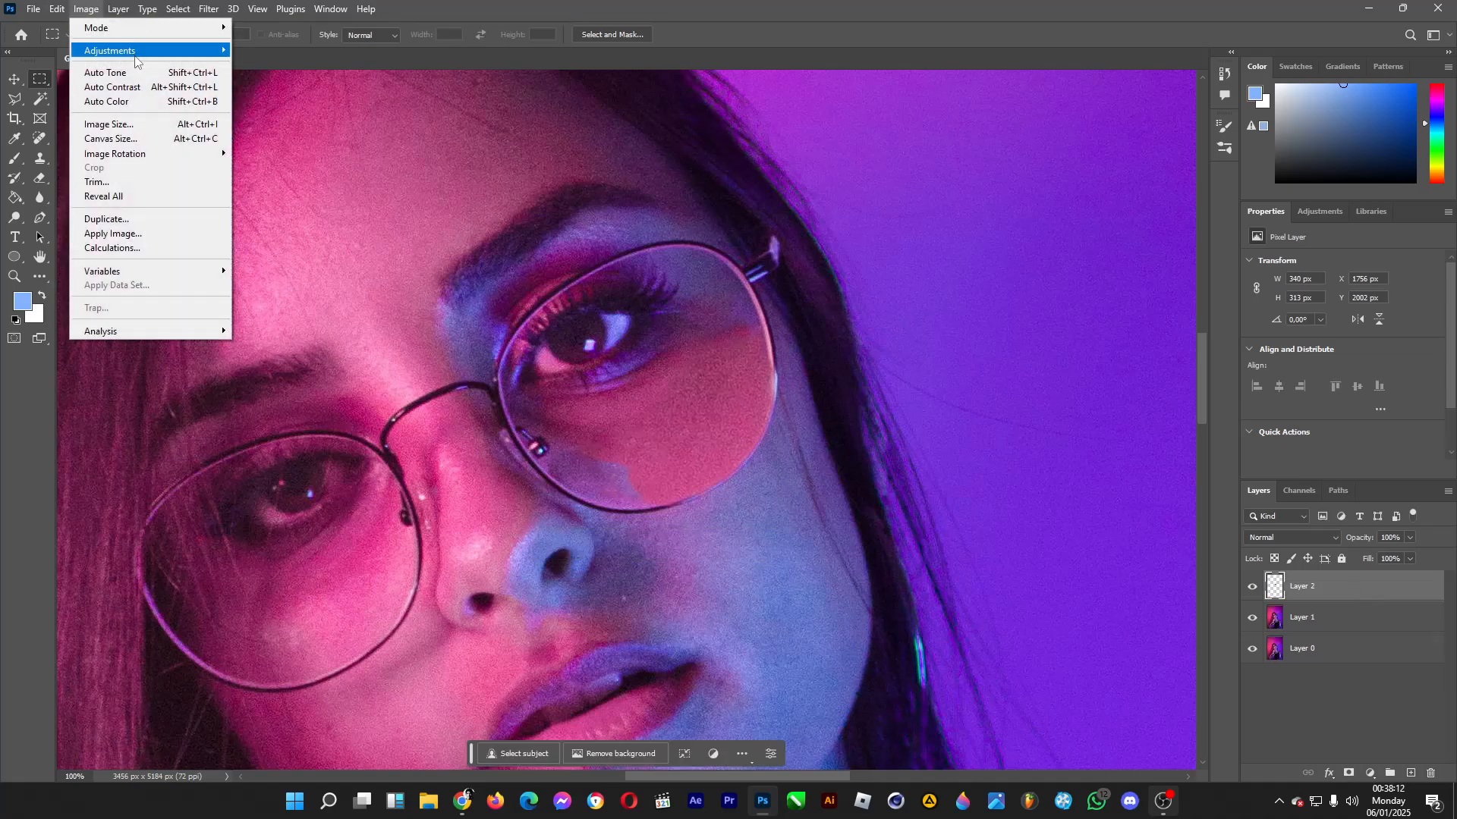
pyautogui.moveTo(152, 50)
pyautogui.click(274, 131)
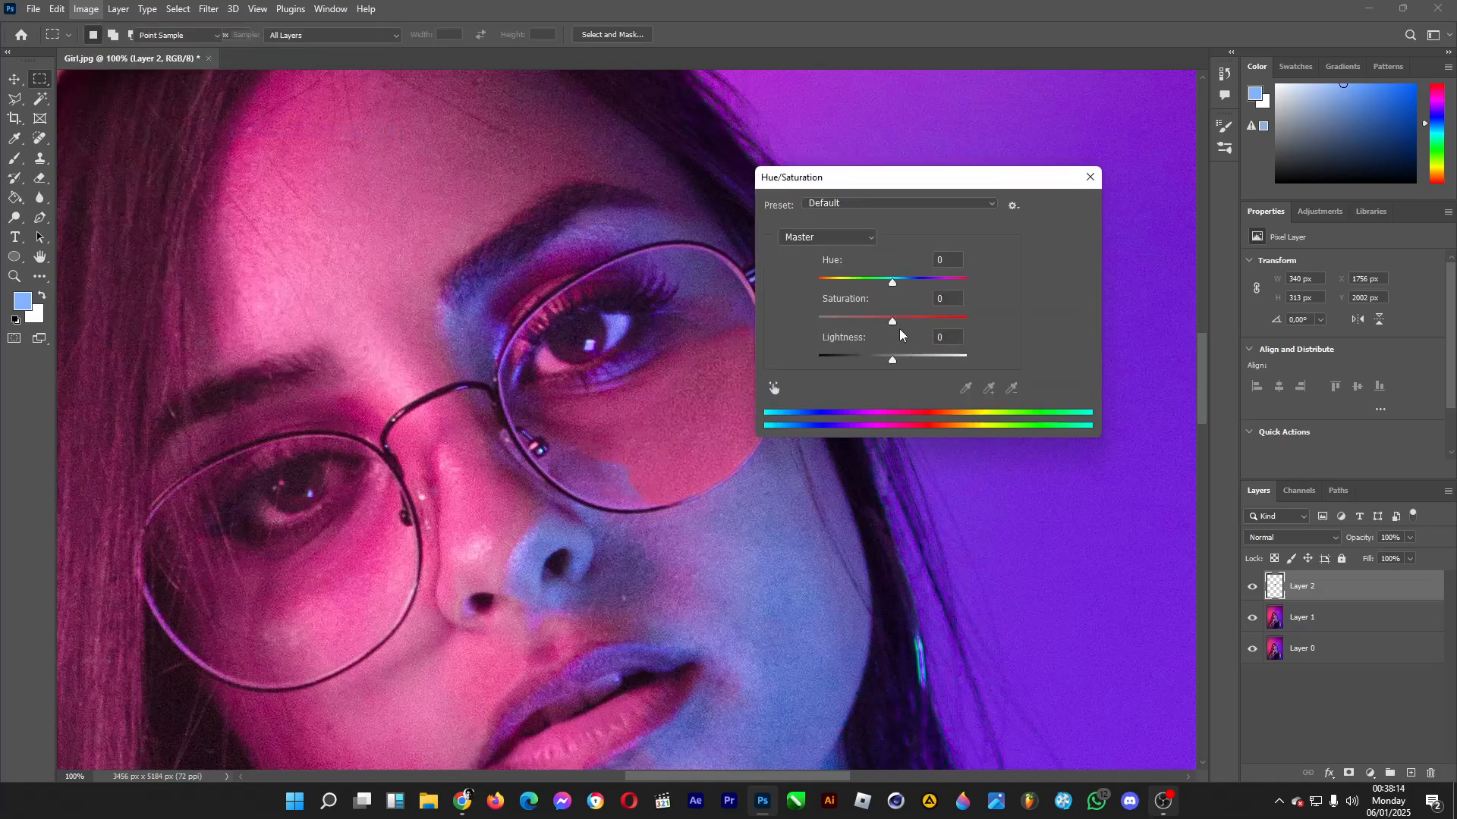
pyautogui.moveTo(895, 280); pyautogui.dragTo(879, 290)
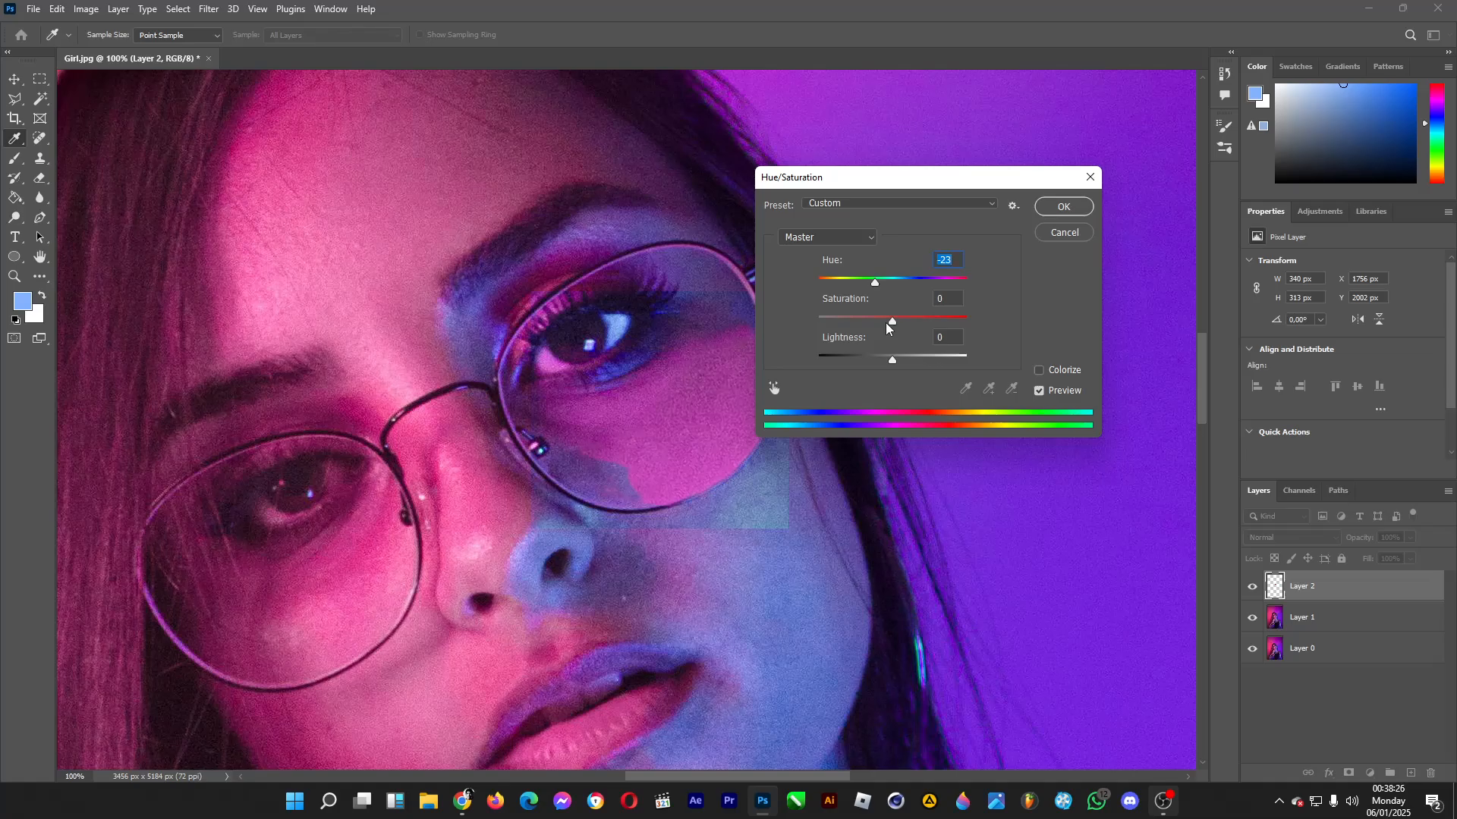
pyautogui.write('-41')
pyautogui.press('Return')
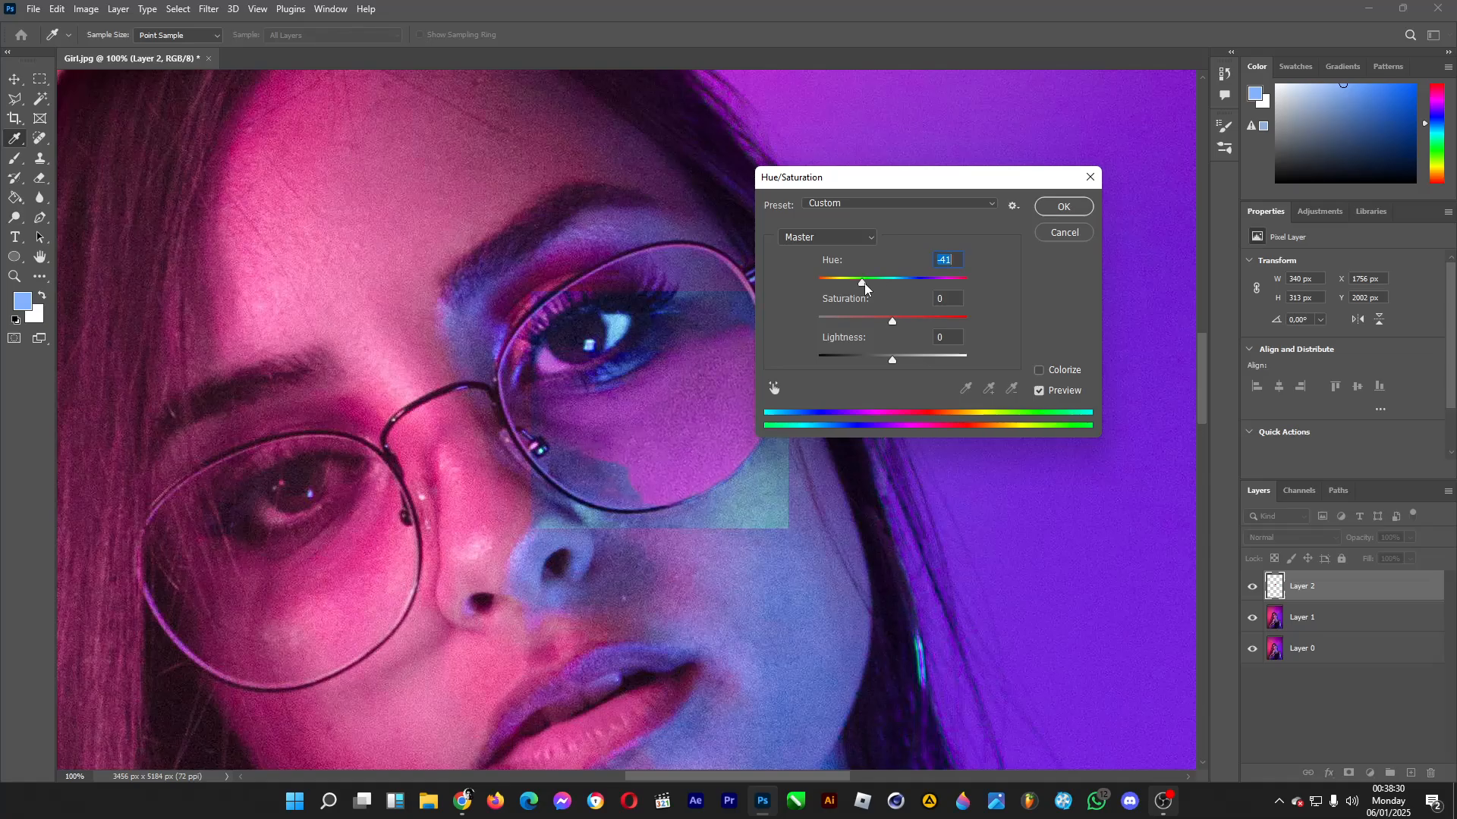
pyautogui.click(1065, 205)
# Try to erase the recoloured area along the lens's lower inner rim with a 120 px eraser, and undo the stroke.
pyautogui.click(34, 179)
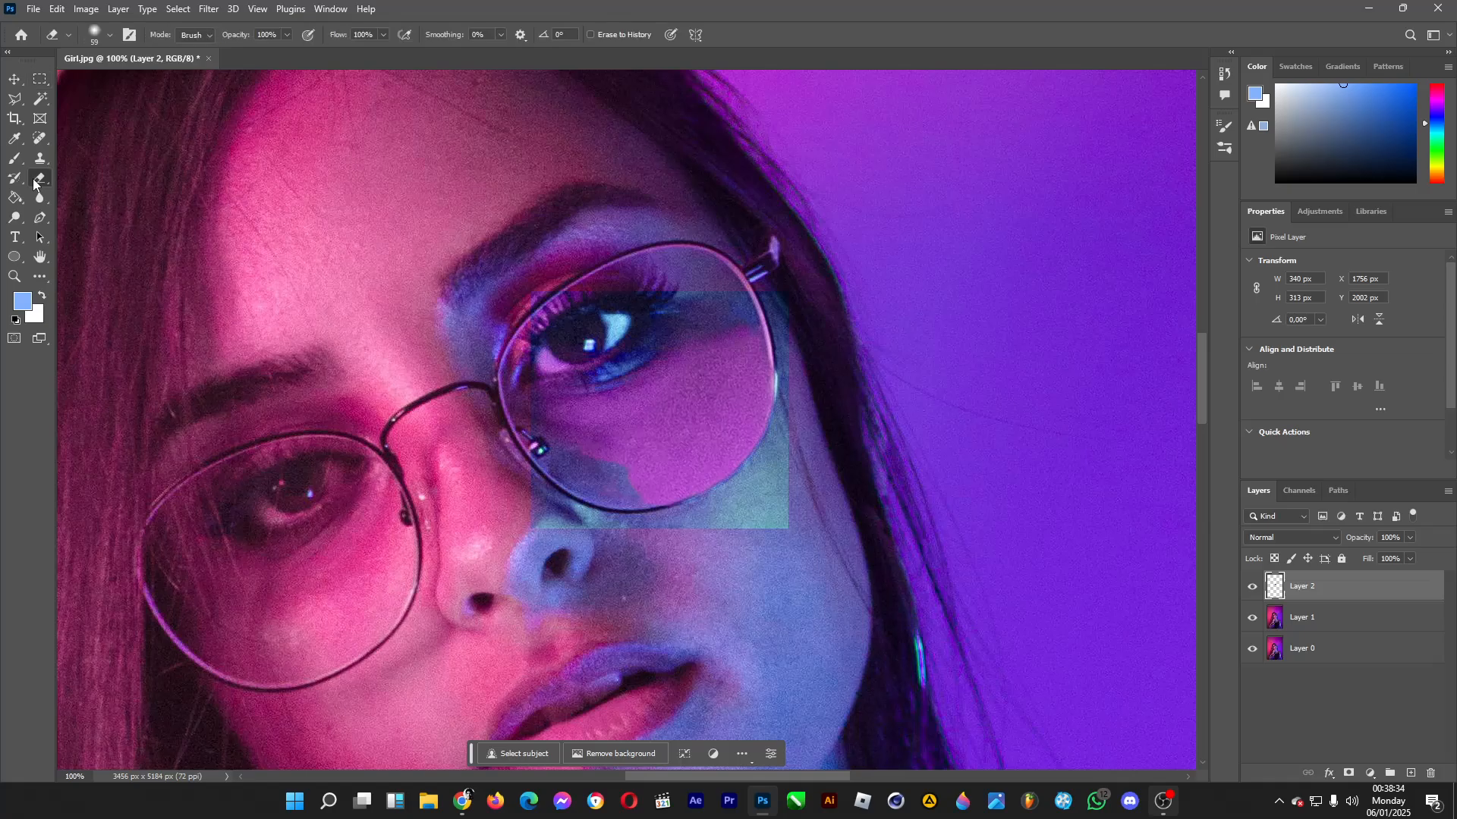
pyautogui.click(107, 36)
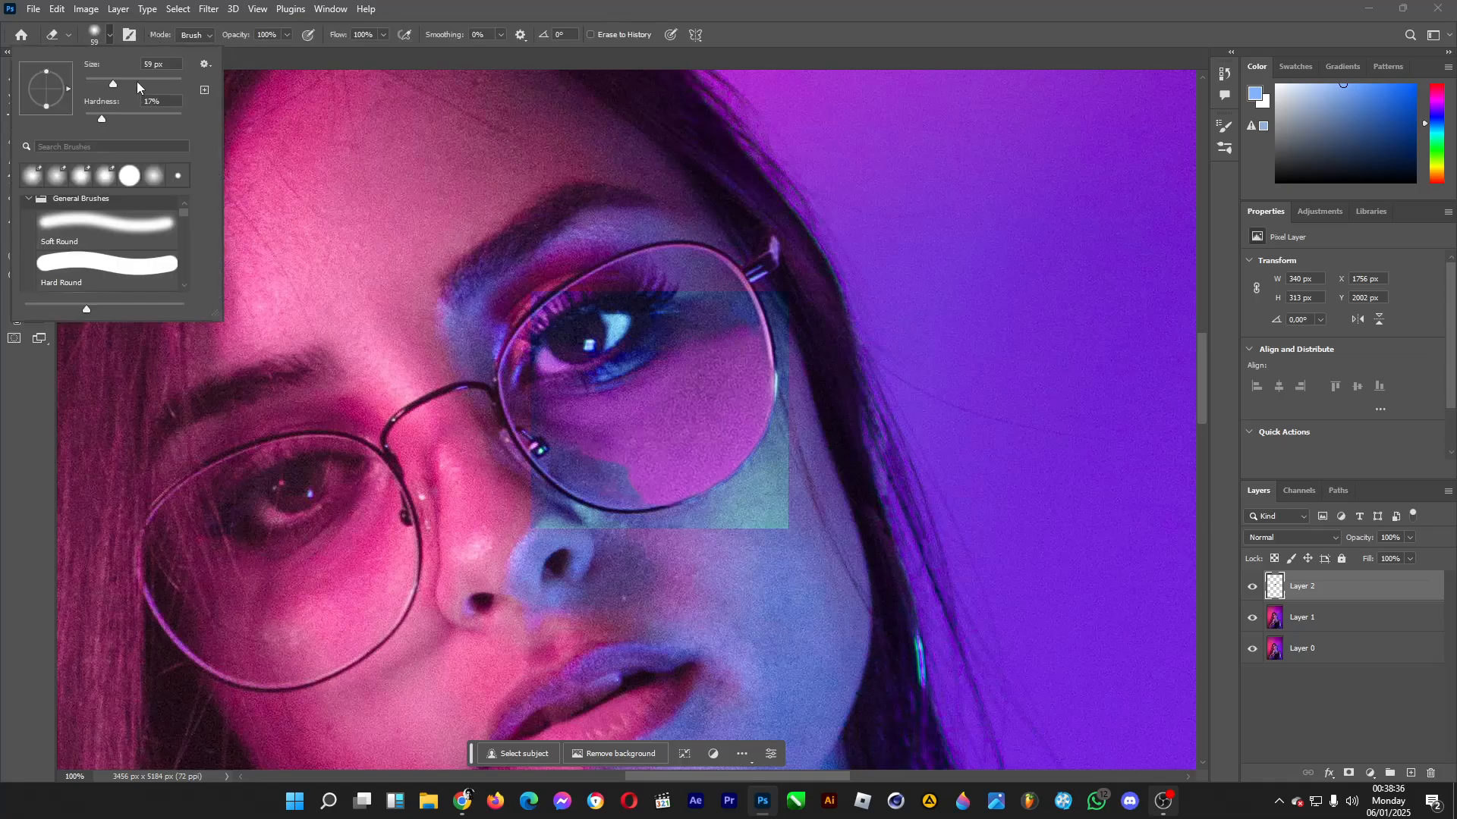
pyautogui.click(138, 81)
pyautogui.click(564, 506)
pyautogui.moveTo(531, 466)
pyautogui.mouseDown()
pyautogui.moveTo(597, 528)
pyautogui.moveTo(573, 489)
pyautogui.moveTo(610, 519)
pyautogui.moveTo(597, 494)
pyautogui.moveTo(613, 524)
pyautogui.moveTo(592, 491)
pyautogui.moveTo(611, 544)
pyautogui.mouseUp()
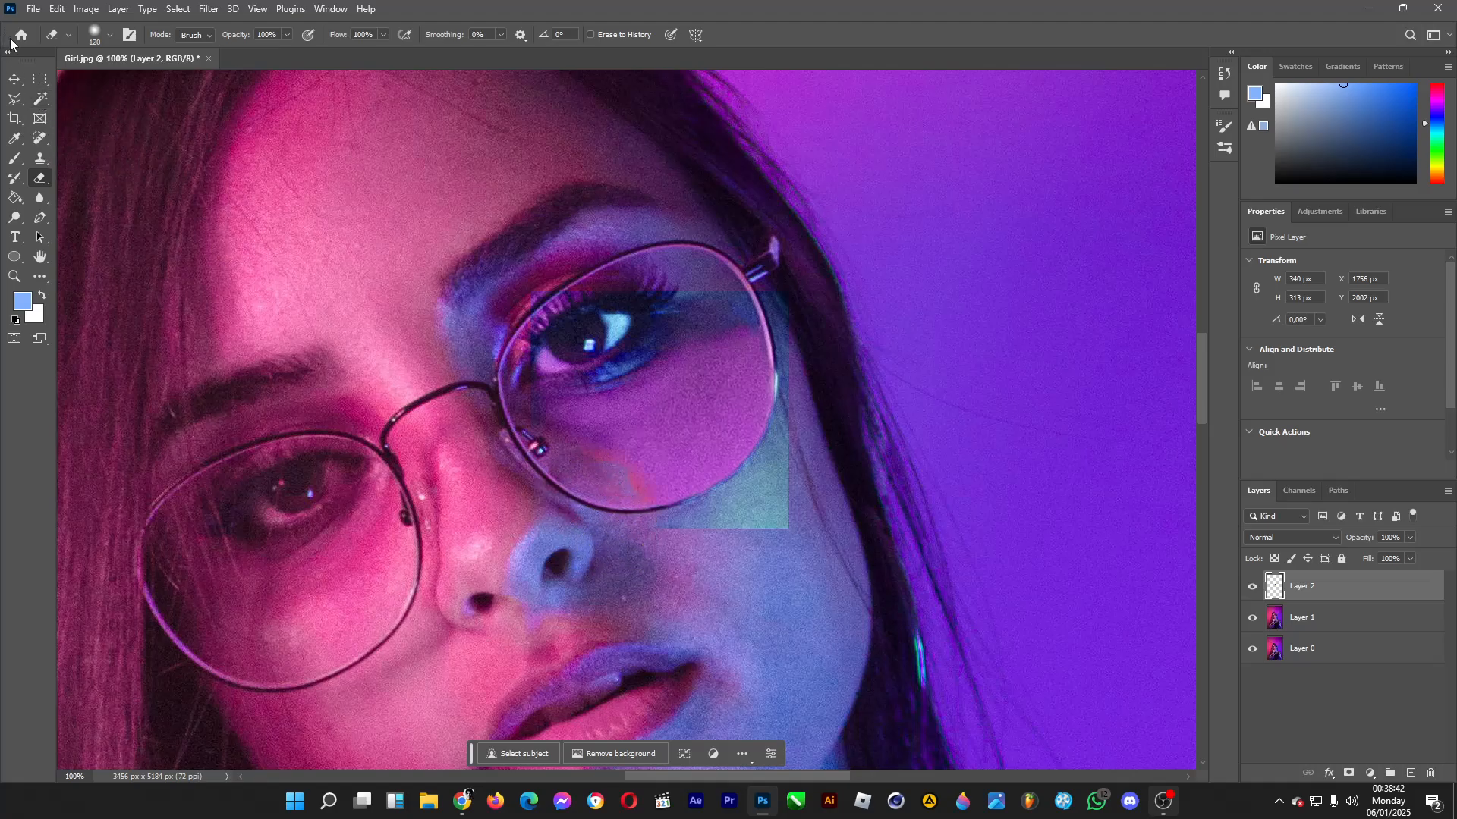
pyautogui.hotkey('ctrl', 'z')
# Erase the recoloured layer over the eye, along the rim and outside the lens with a 58 px eraser.
pyautogui.click(98, 32)
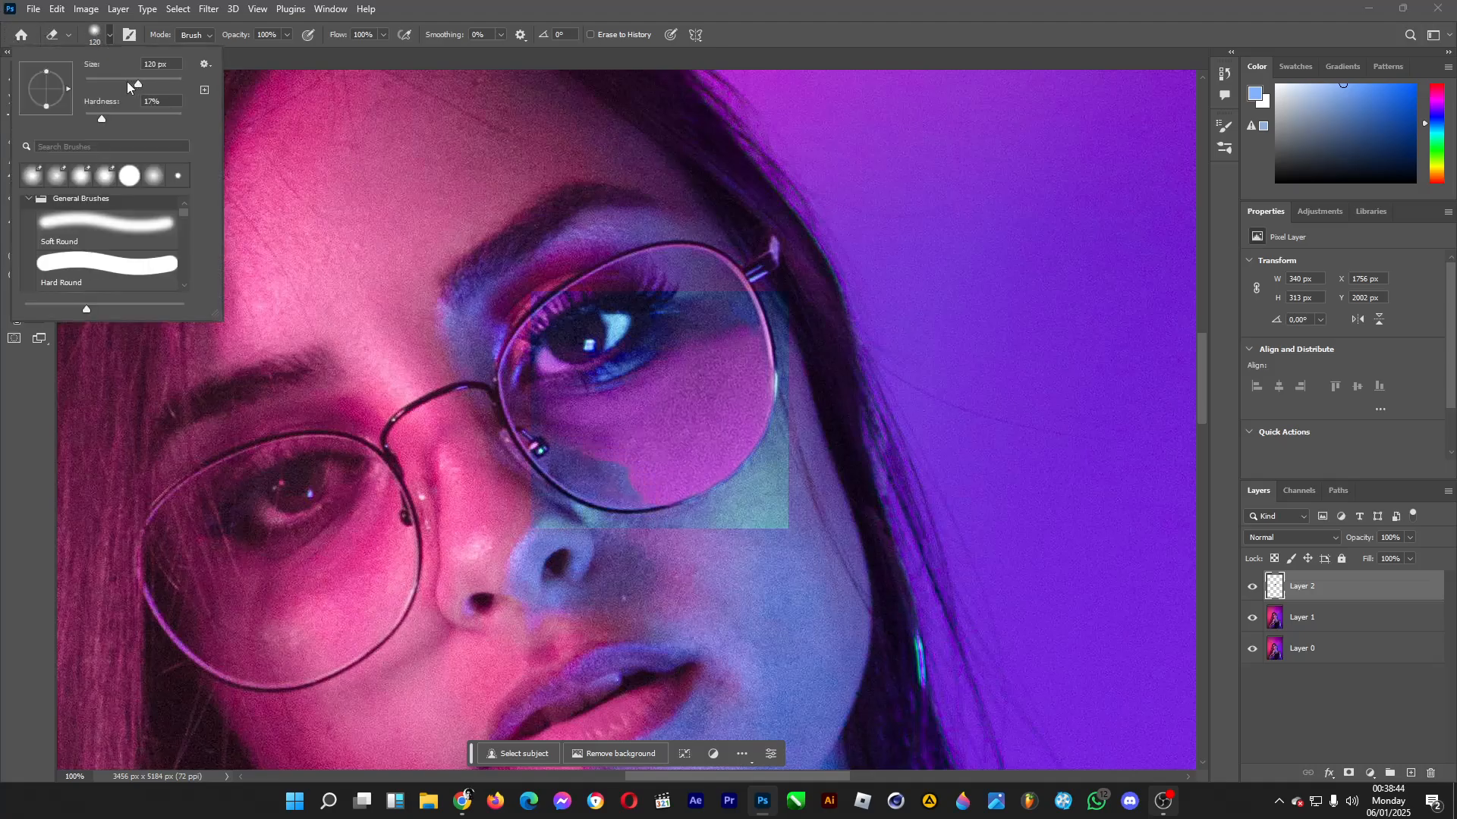
pyautogui.click(131, 120)
pyautogui.moveTo(542, 478)
pyautogui.mouseDown()
pyautogui.moveTo(562, 524)
pyautogui.moveTo(521, 459)
pyautogui.moveTo(610, 507)
pyautogui.moveTo(603, 484)
pyautogui.moveTo(641, 525)
pyautogui.moveTo(610, 485)
pyautogui.moveTo(559, 466)
pyautogui.moveTo(610, 483)
pyautogui.moveTo(611, 520)
pyautogui.moveTo(653, 537)
pyautogui.mouseUp()
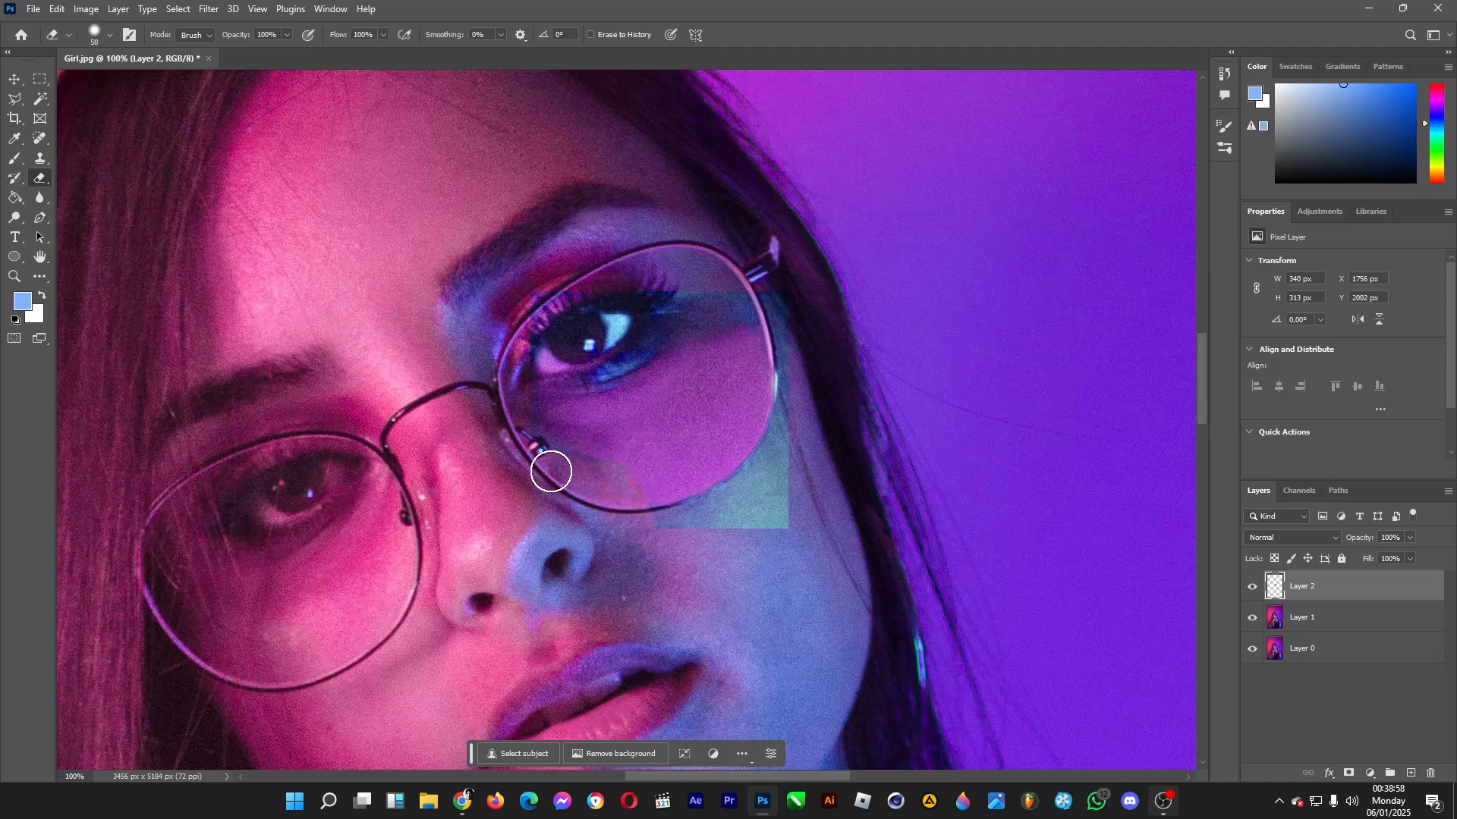
pyautogui.moveTo(524, 442)
pyautogui.mouseDown()
pyautogui.moveTo(512, 396)
pyautogui.moveTo(528, 357)
pyautogui.moveTo(607, 348)
pyautogui.moveTo(496, 308)
pyautogui.moveTo(550, 313)
pyautogui.moveTo(548, 374)
pyautogui.moveTo(602, 363)
pyautogui.moveTo(637, 296)
pyautogui.moveTo(701, 289)
pyautogui.moveTo(672, 317)
pyautogui.moveTo(760, 302)
pyautogui.moveTo(794, 329)
pyautogui.moveTo(795, 308)
pyautogui.moveTo(802, 410)
pyautogui.moveTo(786, 475)
pyautogui.moveTo(808, 370)
pyautogui.moveTo(763, 487)
pyautogui.moveTo(688, 535)
pyautogui.mouseUp()
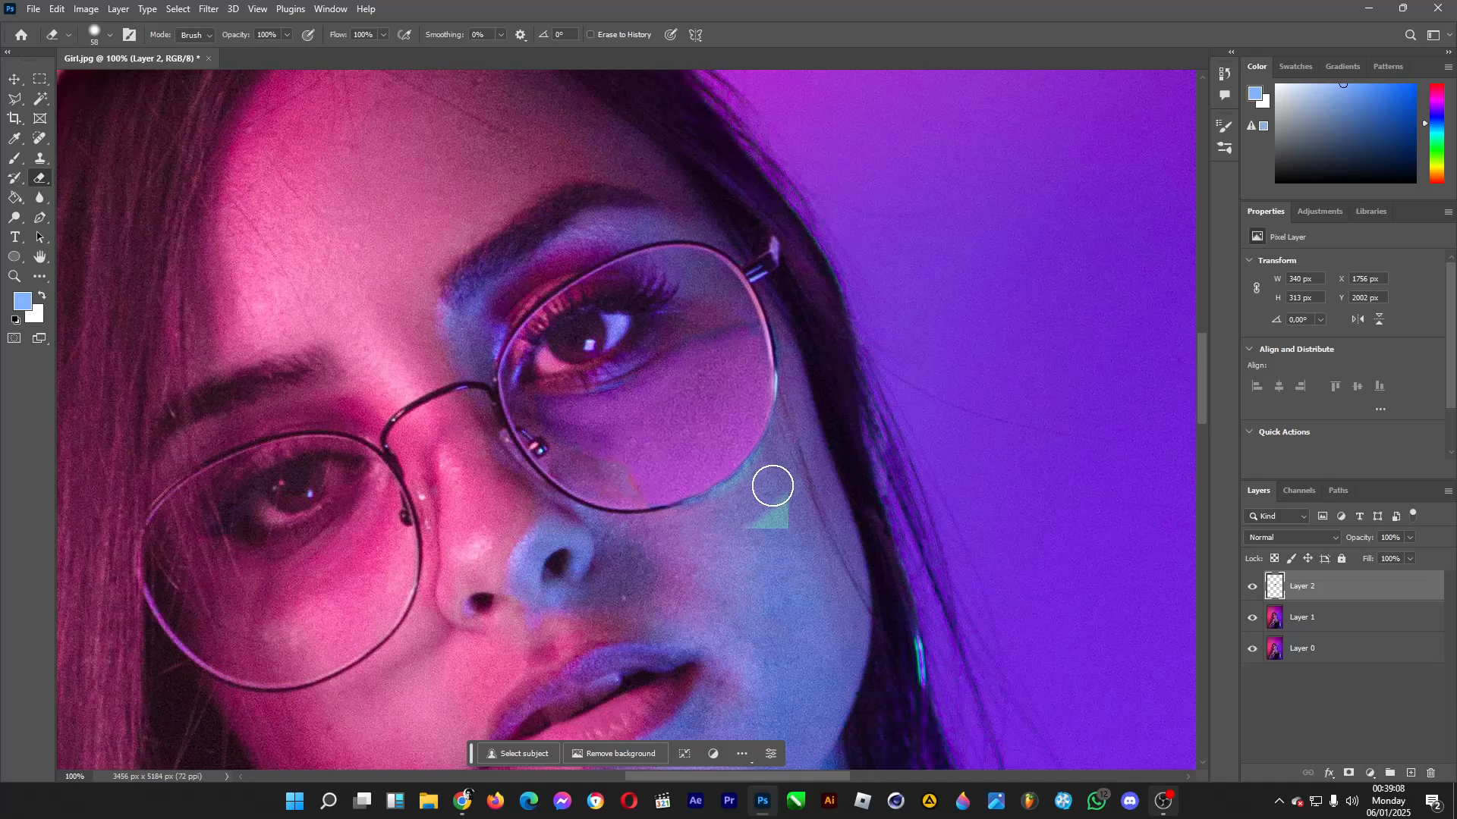
pyautogui.moveTo(787, 450); pyautogui.dragTo(777, 523)
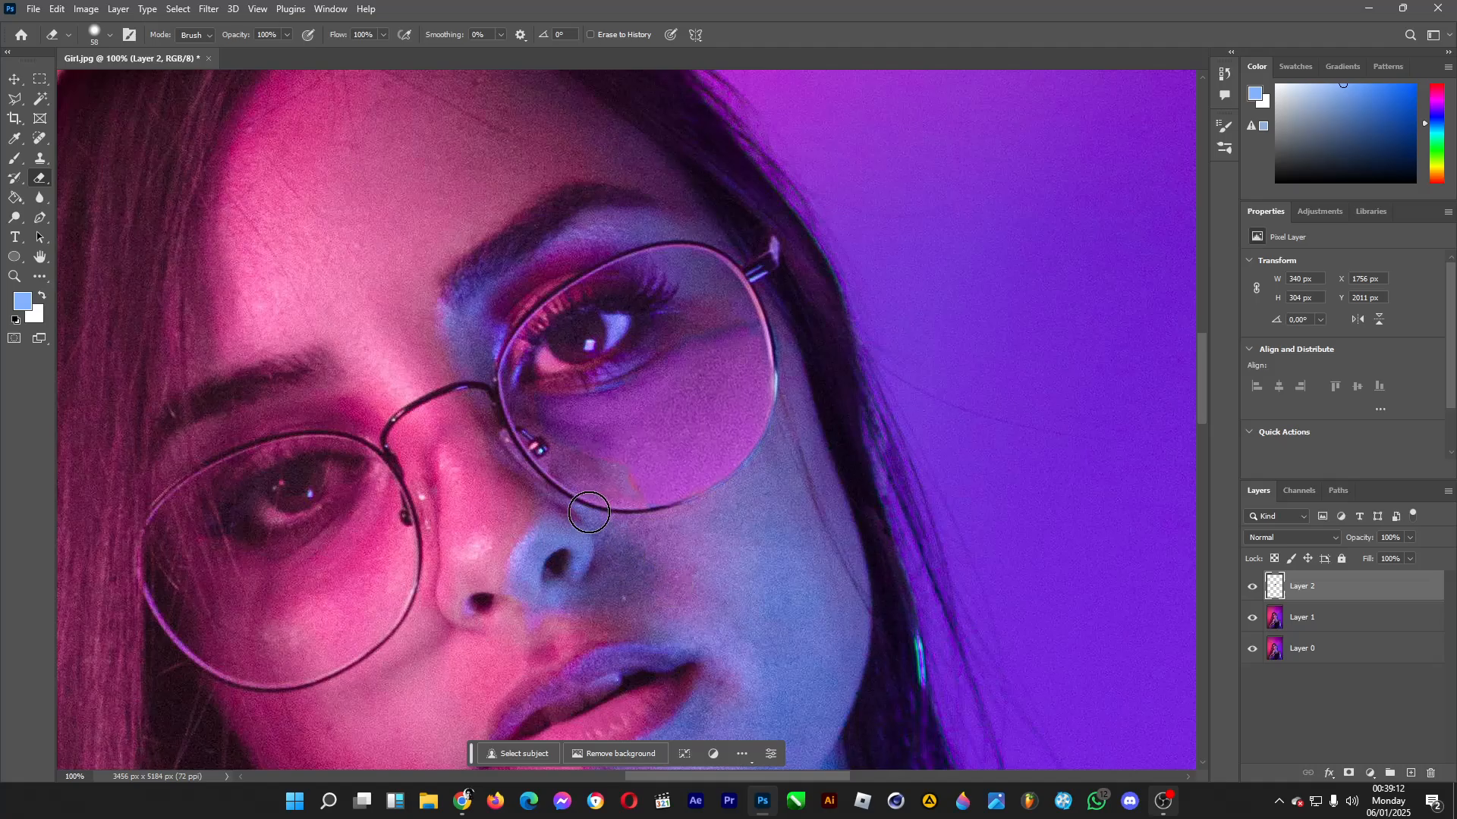
# Lower the recoloured lens layer's saturation to -26 with Hue/Saturation.
pyautogui.click(86, 8)
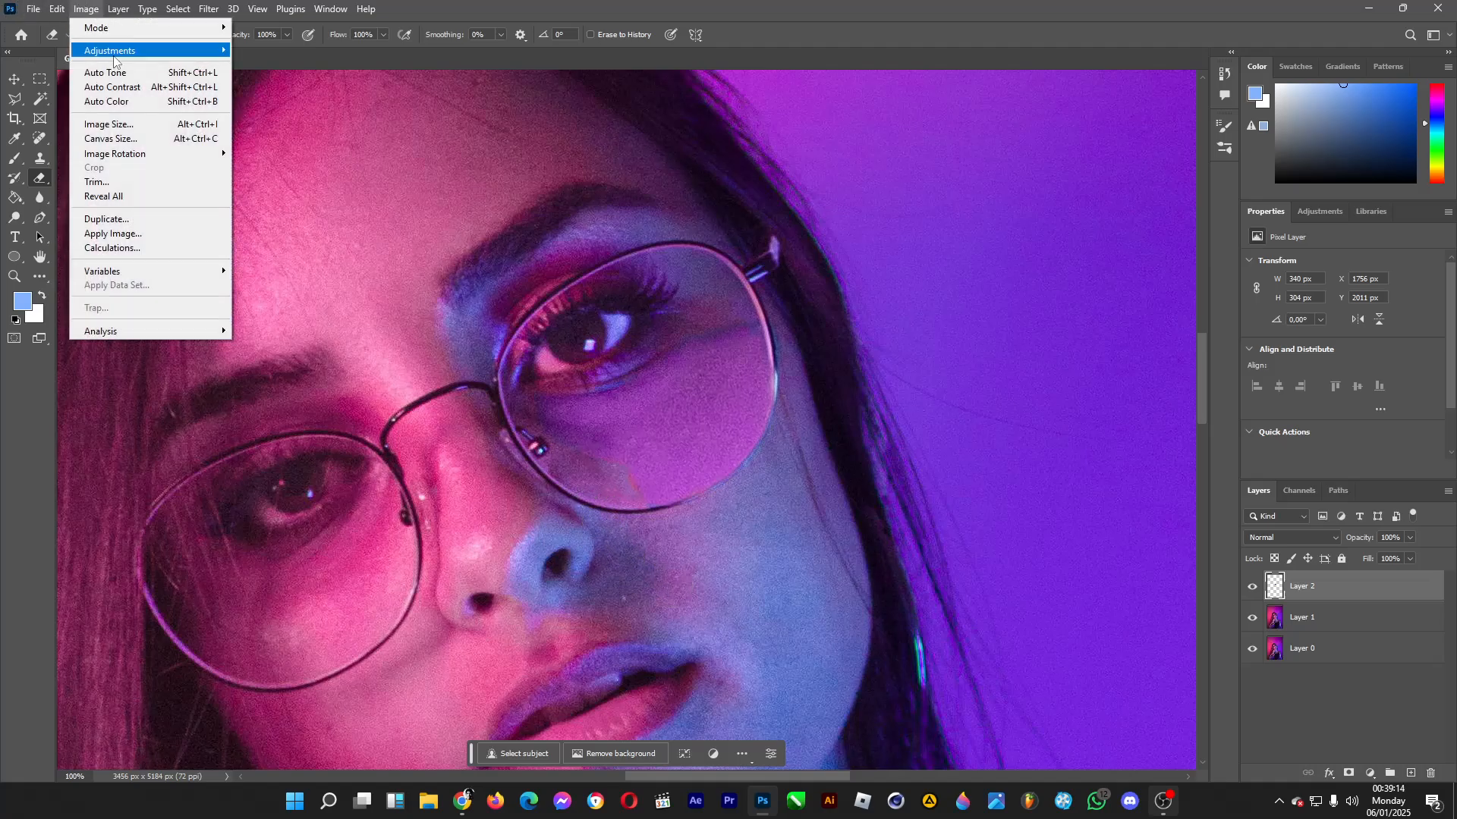
pyautogui.moveTo(113, 50)
pyautogui.click(274, 130)
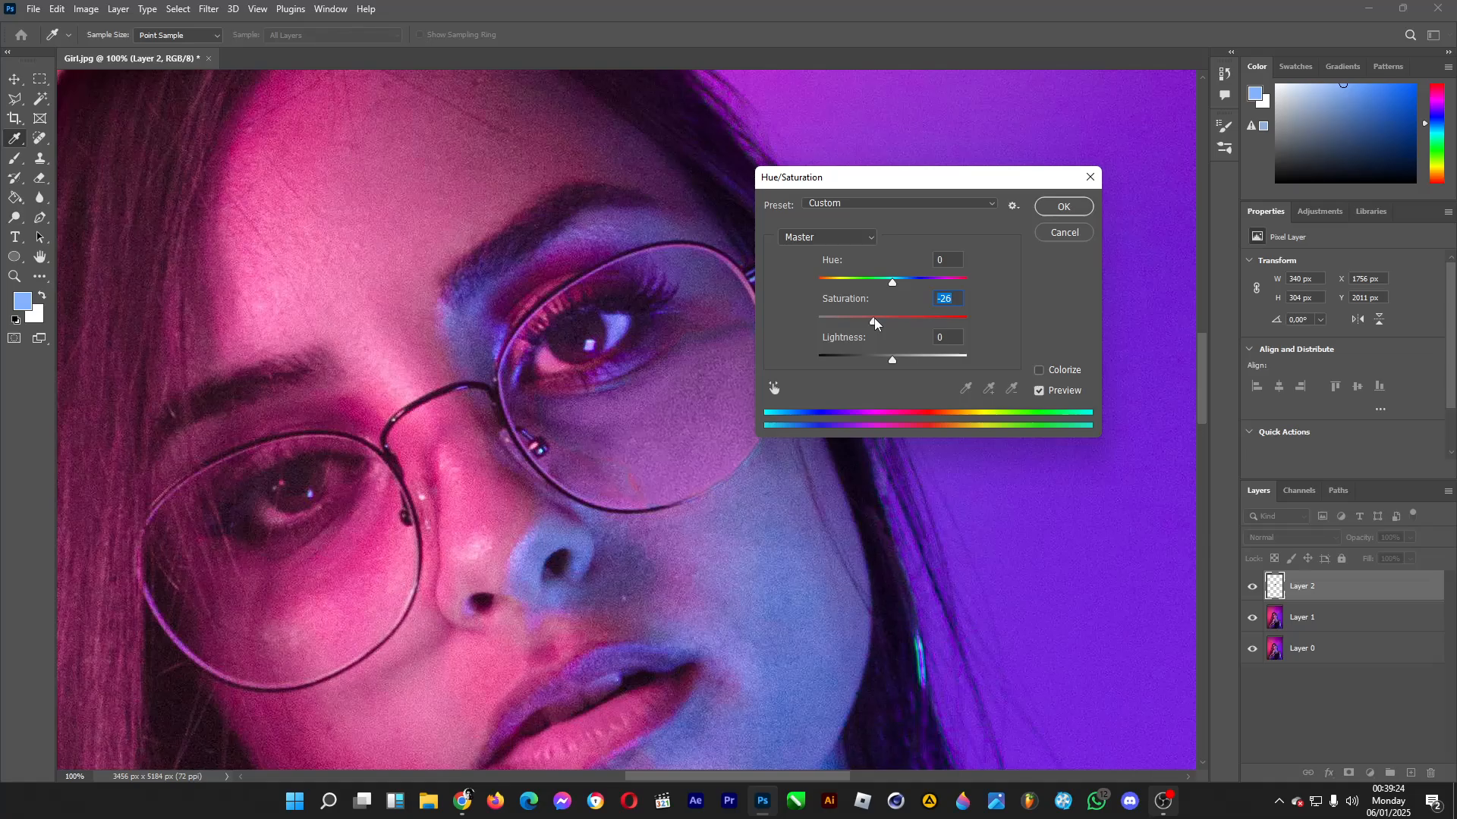
pyautogui.click(1074, 205)
pyautogui.press('e')
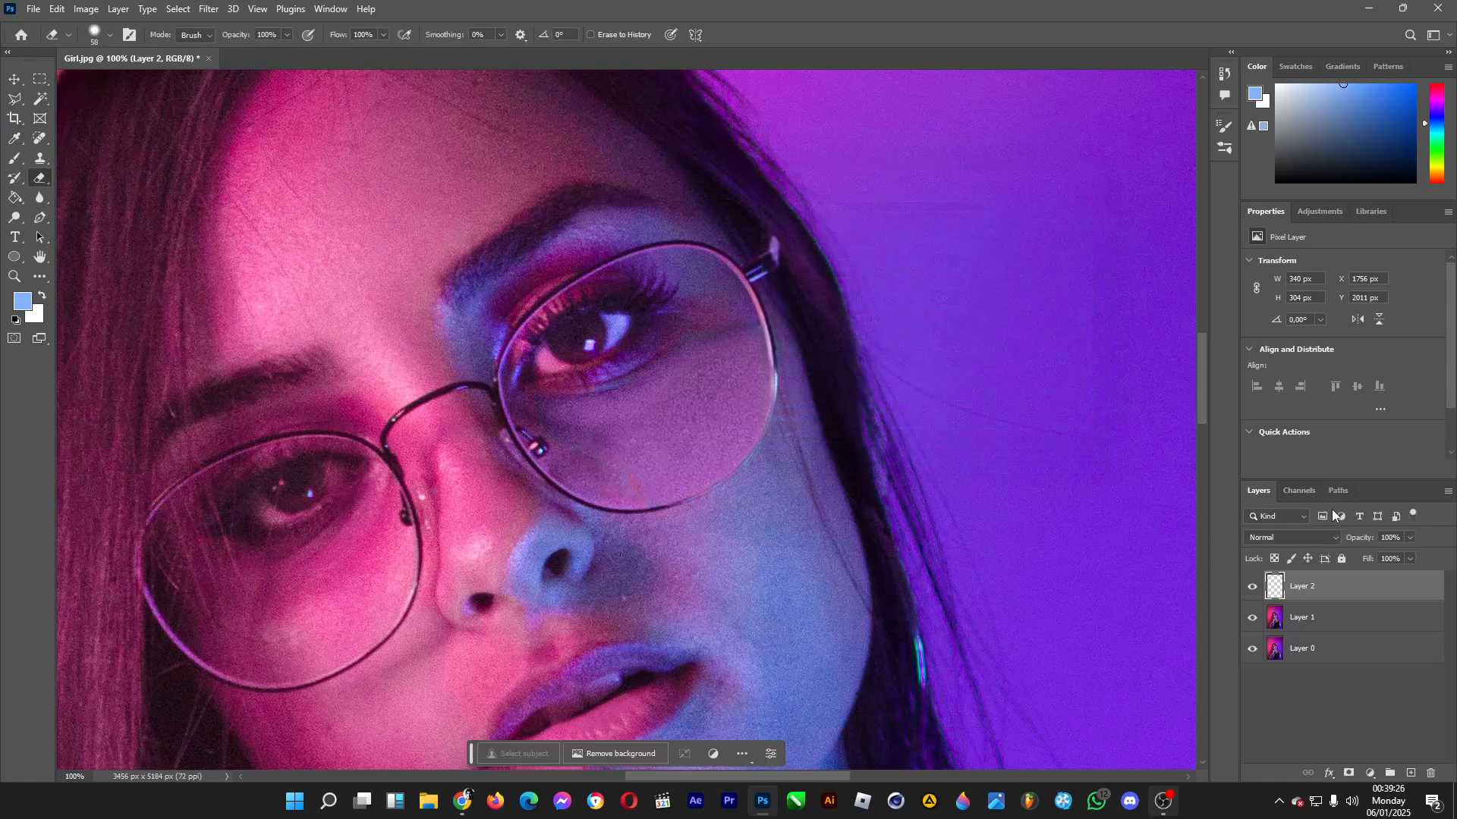
# Merge the recoloured lens layer, Layer 2, with Layer 1.
pyautogui.keyDown('ctrl'); pyautogui.click(1328, 617); pyautogui.keyUp('ctrl')
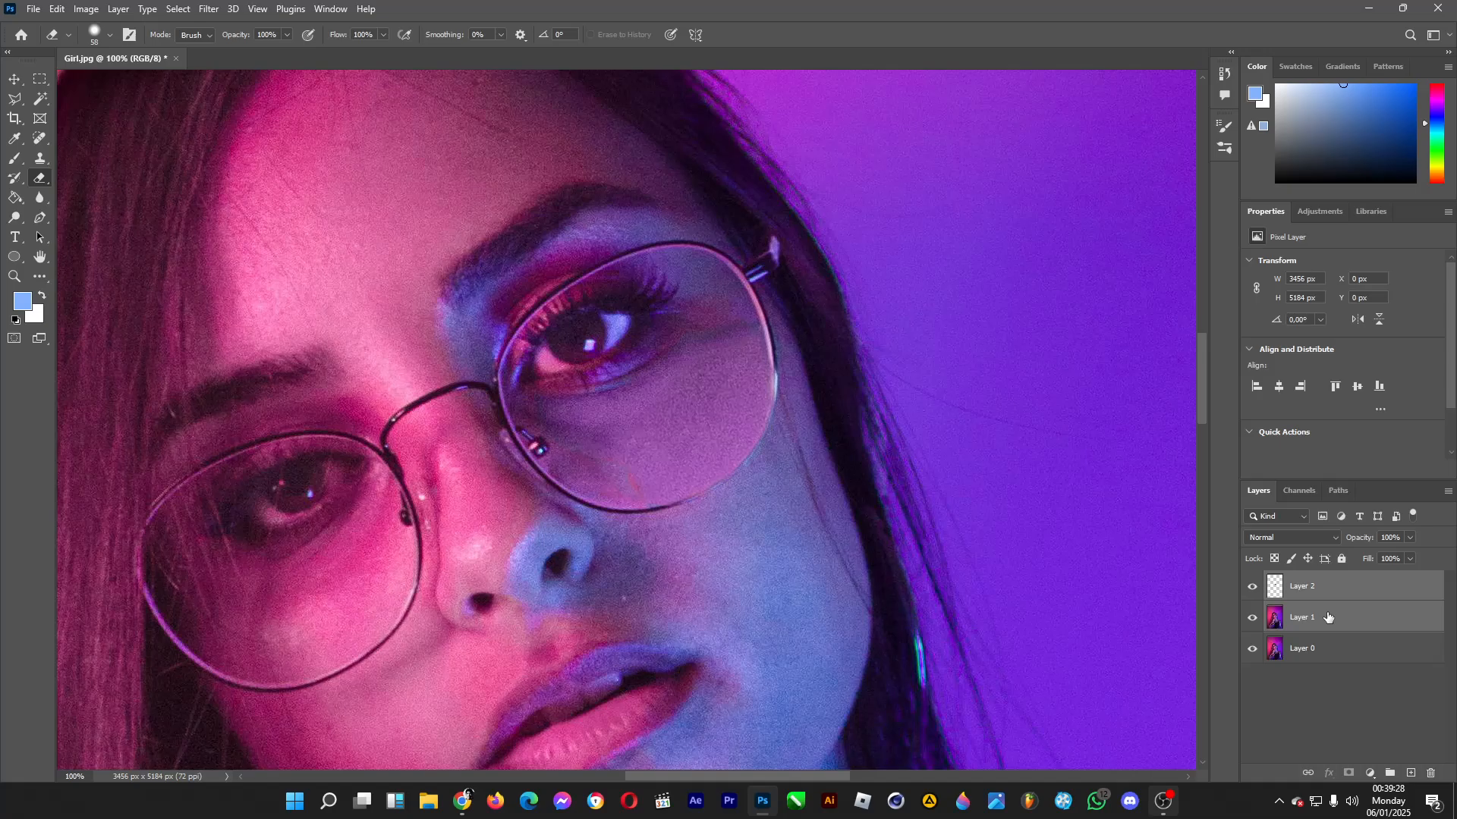
pyautogui.rightClick(1303, 616)
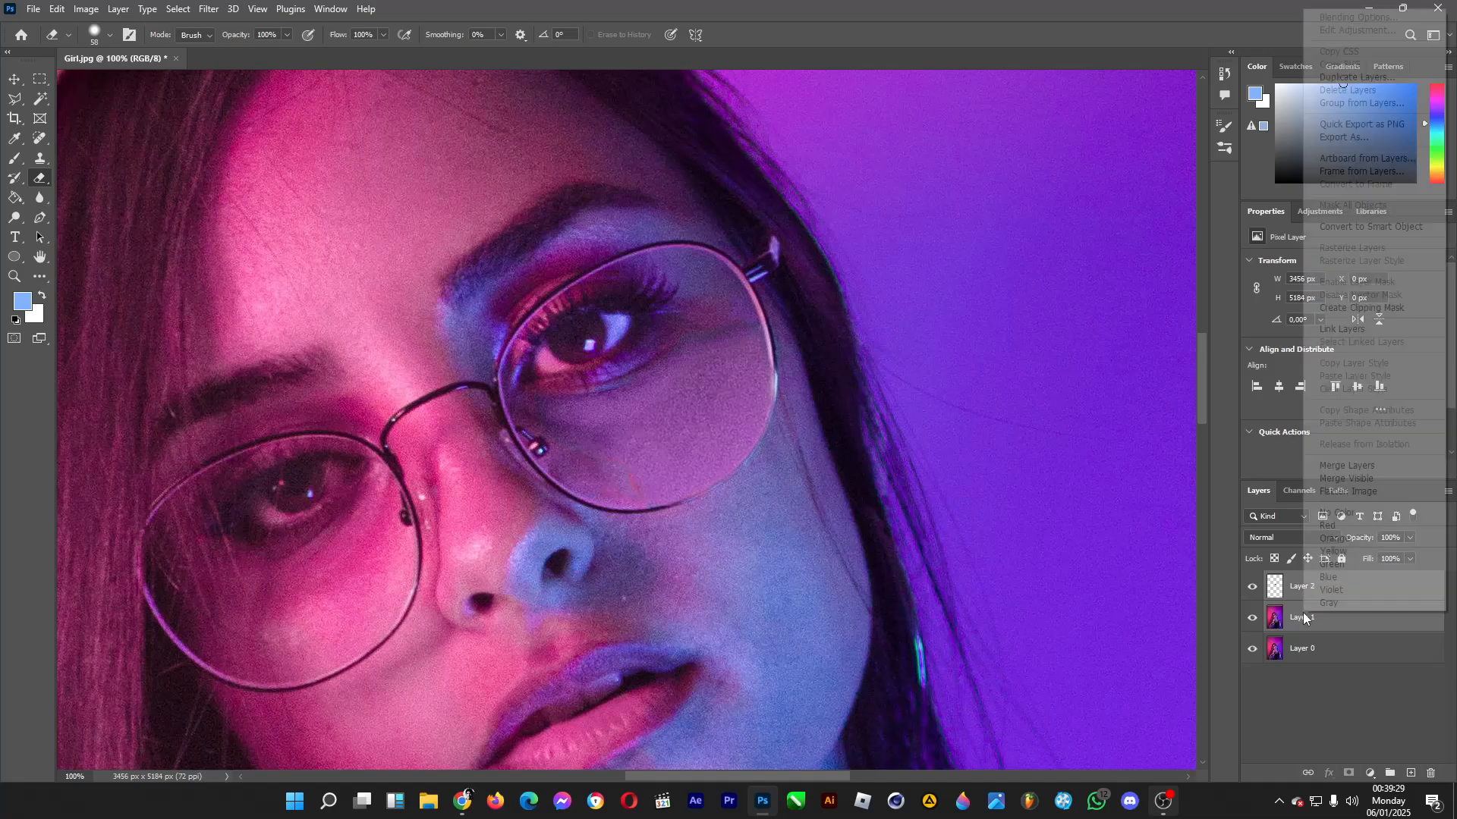
pyautogui.click(1364, 466)
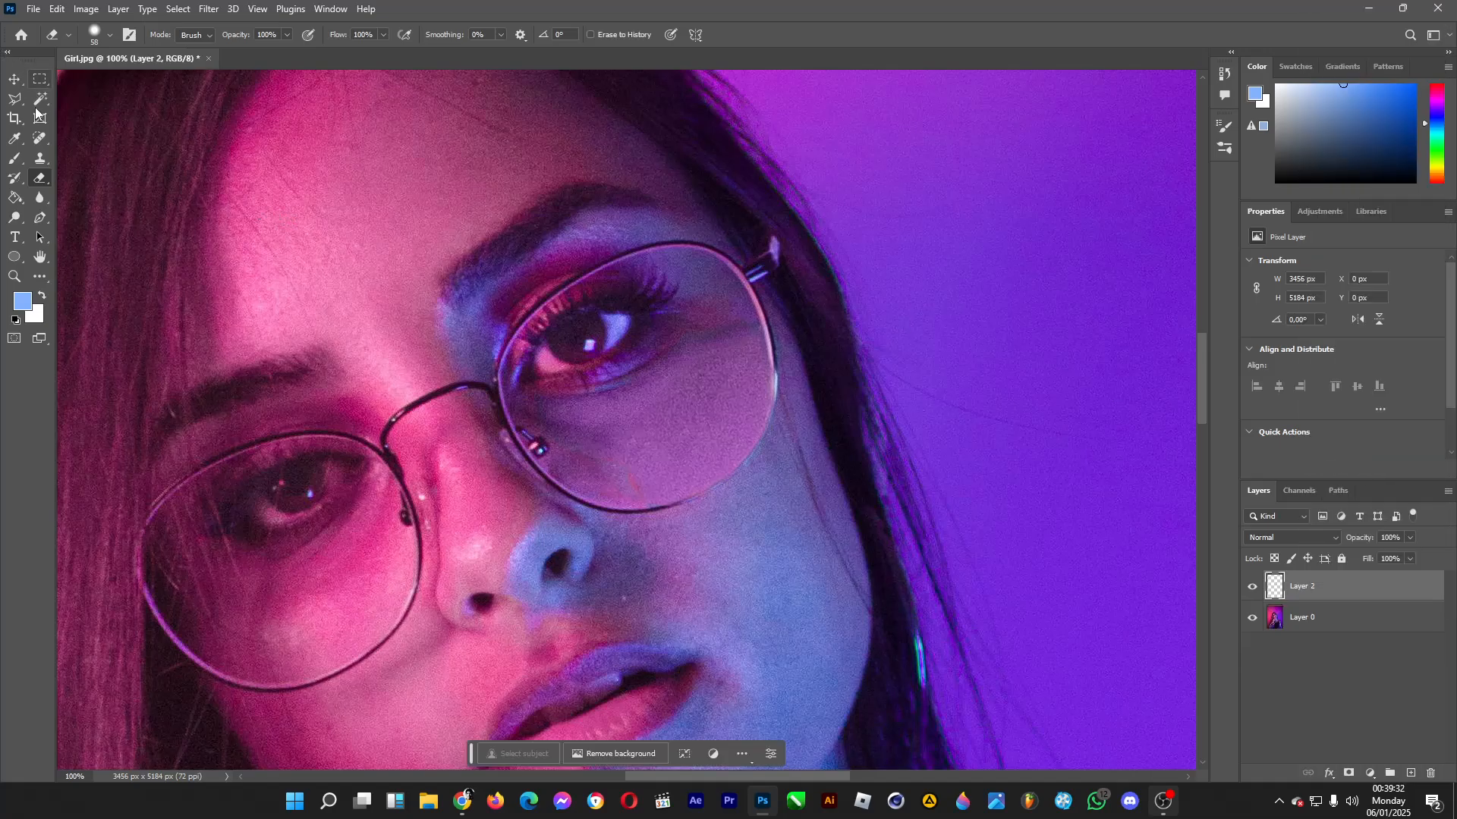
# Smooth leftover marks under the eye and along the lens's lower inner rim with a 45 px content-aware Spot Healing Brush.
pyautogui.click(39, 140)
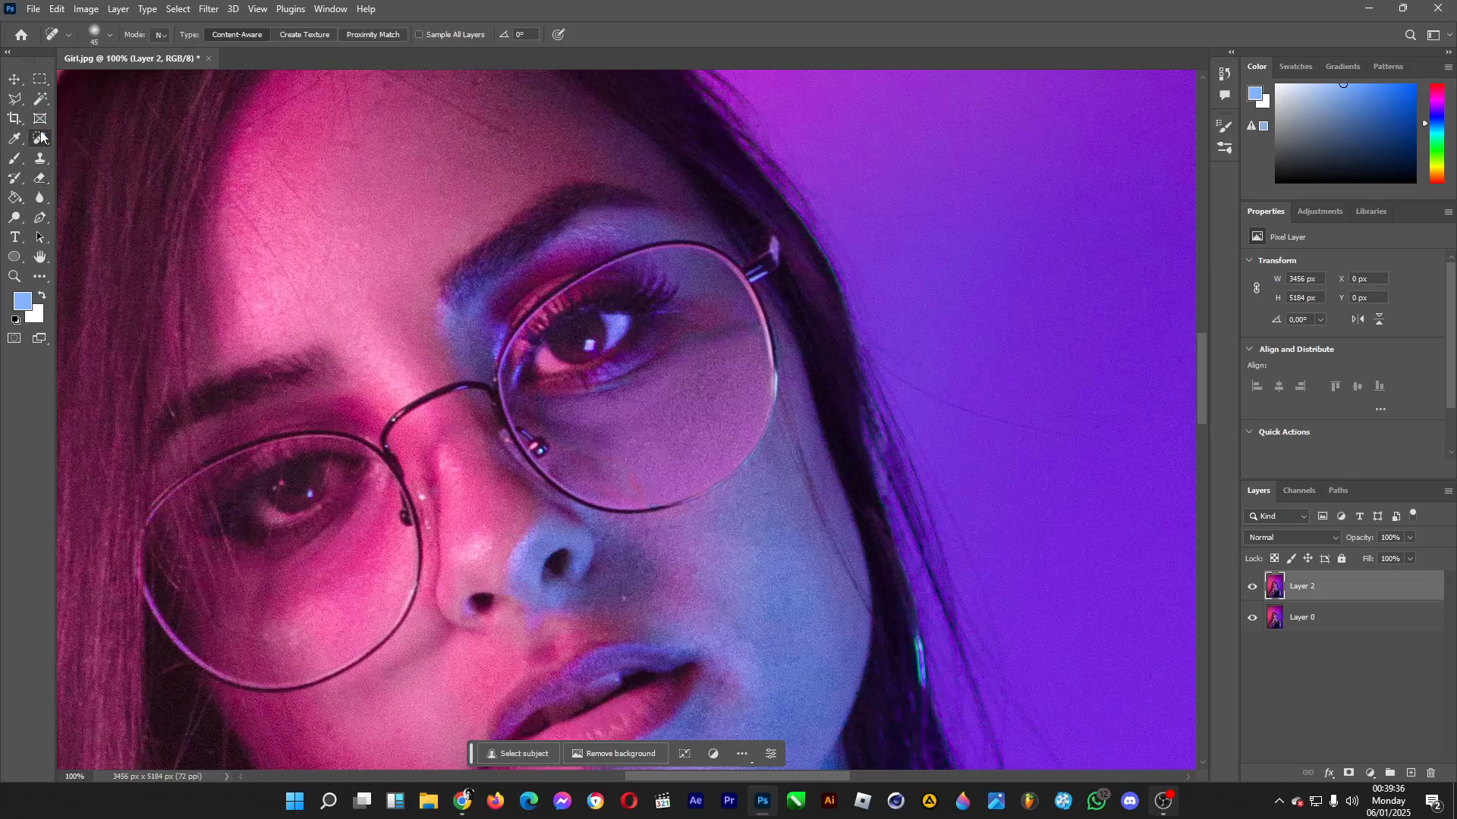
pyautogui.rightClick(42, 137)
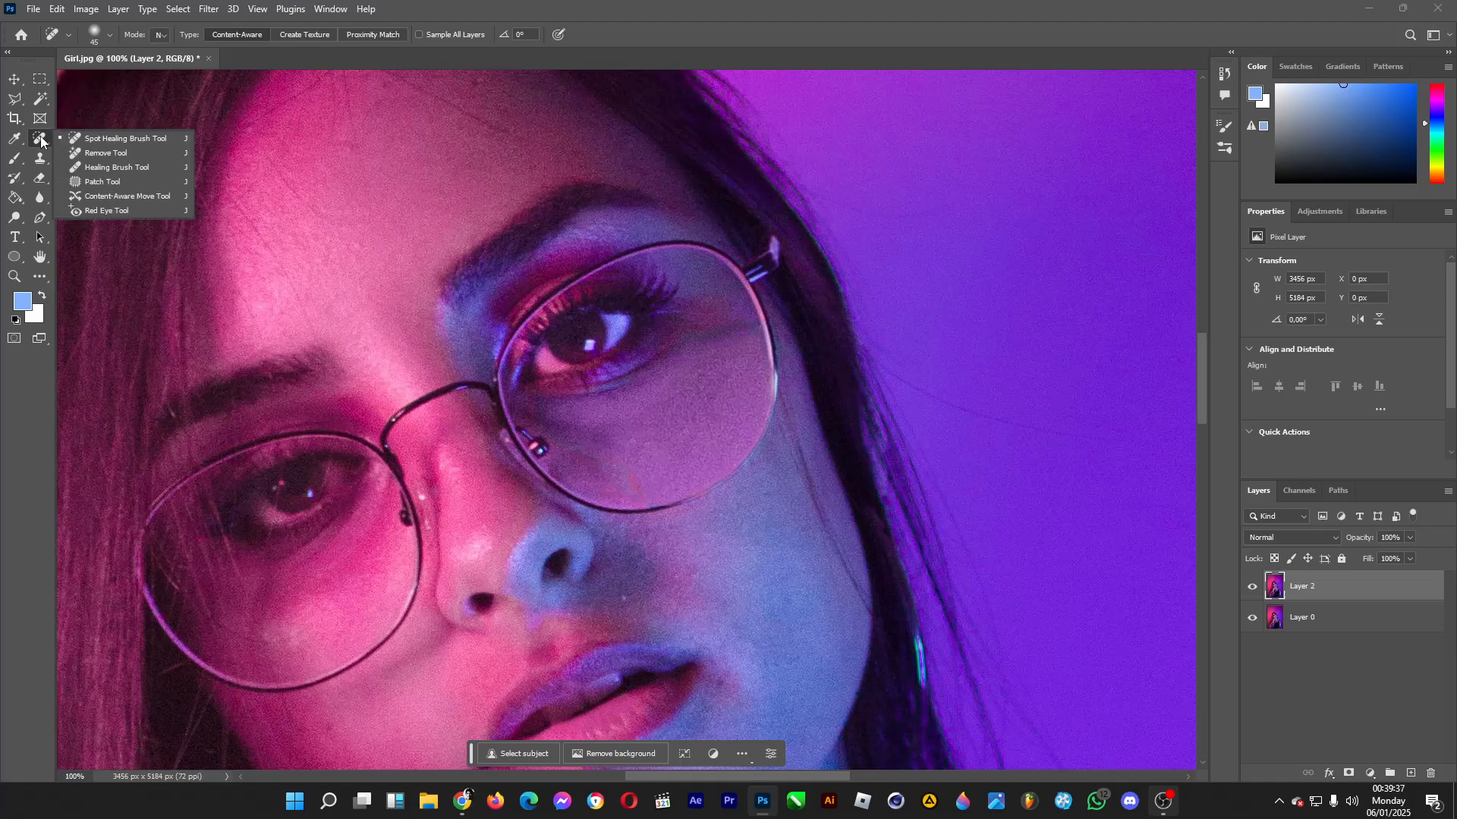
pyautogui.click(80, 141)
pyautogui.moveTo(617, 465)
pyautogui.mouseDown()
pyautogui.moveTo(630, 489)
pyautogui.moveTo(582, 455)
pyautogui.moveTo(625, 459)
pyautogui.moveTo(576, 453)
pyautogui.mouseUp()
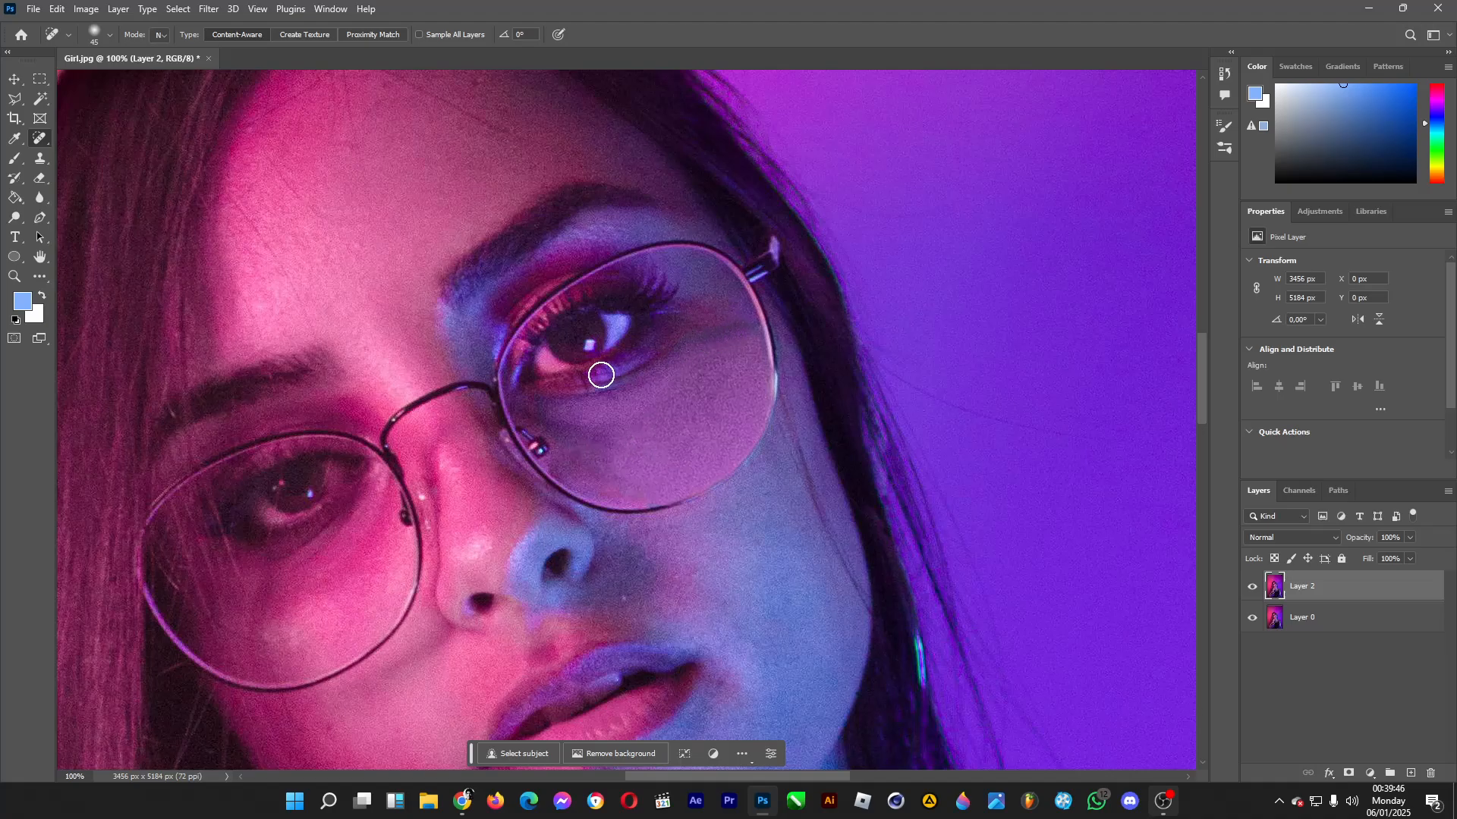
pyautogui.moveTo(601, 375); pyautogui.dragTo(658, 347)
pyautogui.moveTo(733, 326)
pyautogui.mouseDown()
pyautogui.moveTo(689, 352)
pyautogui.moveTo(747, 331)
pyautogui.moveTo(724, 328)
pyautogui.mouseUp()
pyautogui.moveTo(624, 390); pyautogui.dragTo(599, 392)
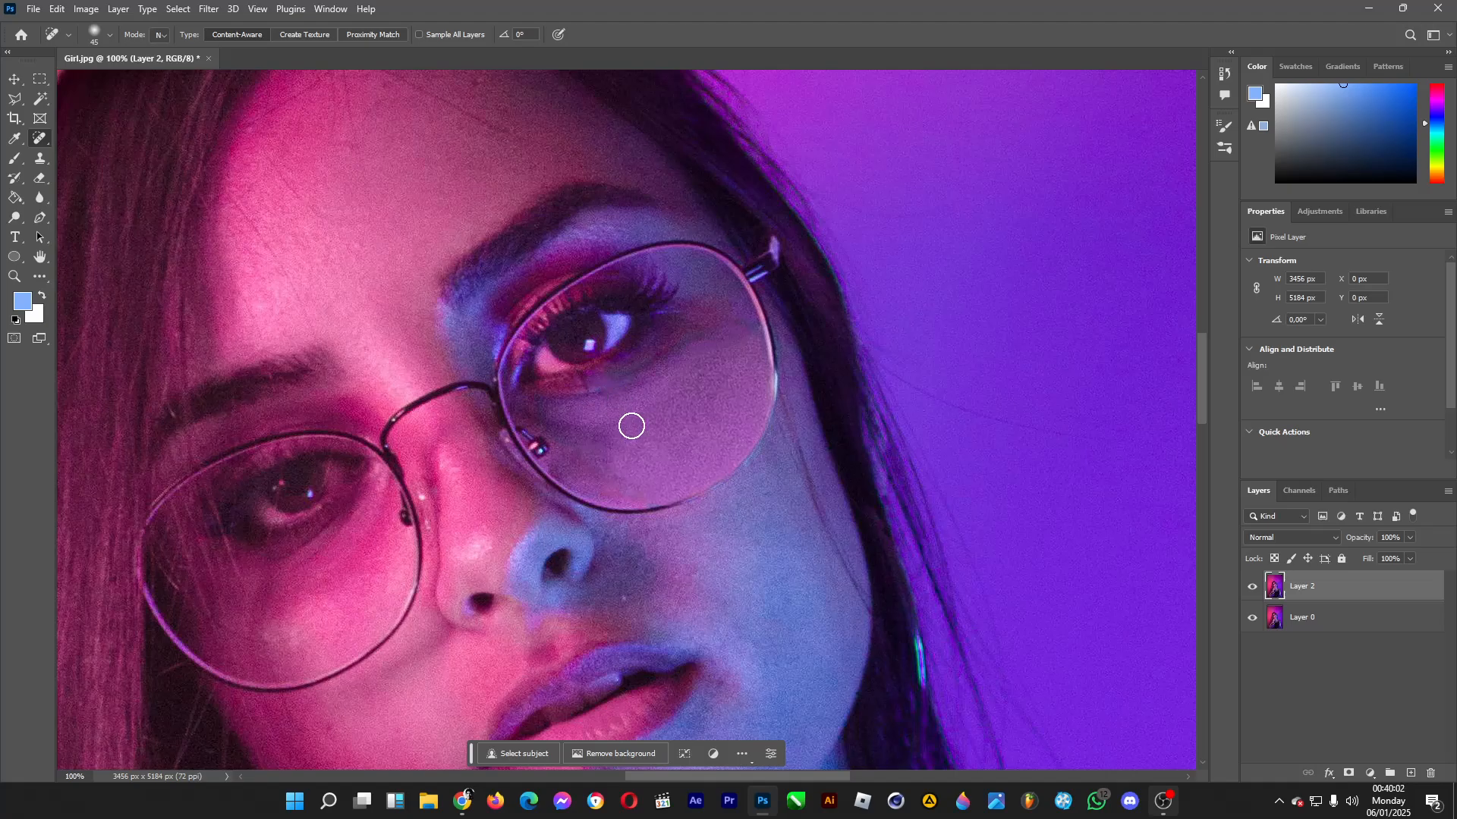
pyautogui.moveTo(627, 490)
pyautogui.mouseDown()
pyautogui.moveTo(614, 488)
pyautogui.moveTo(651, 495)
pyautogui.moveTo(640, 473)
pyautogui.mouseUp()
pyautogui.moveTo(647, 484)
pyautogui.mouseDown()
pyautogui.moveTo(604, 480)
pyautogui.moveTo(644, 493)
pyautogui.moveTo(566, 450)
pyautogui.mouseUp()
# Examine the whole portrait before and after the glare retouch by hiding Layer 2 and showing it again.
pyautogui.click(14, 277)
pyautogui.click(115, 34)
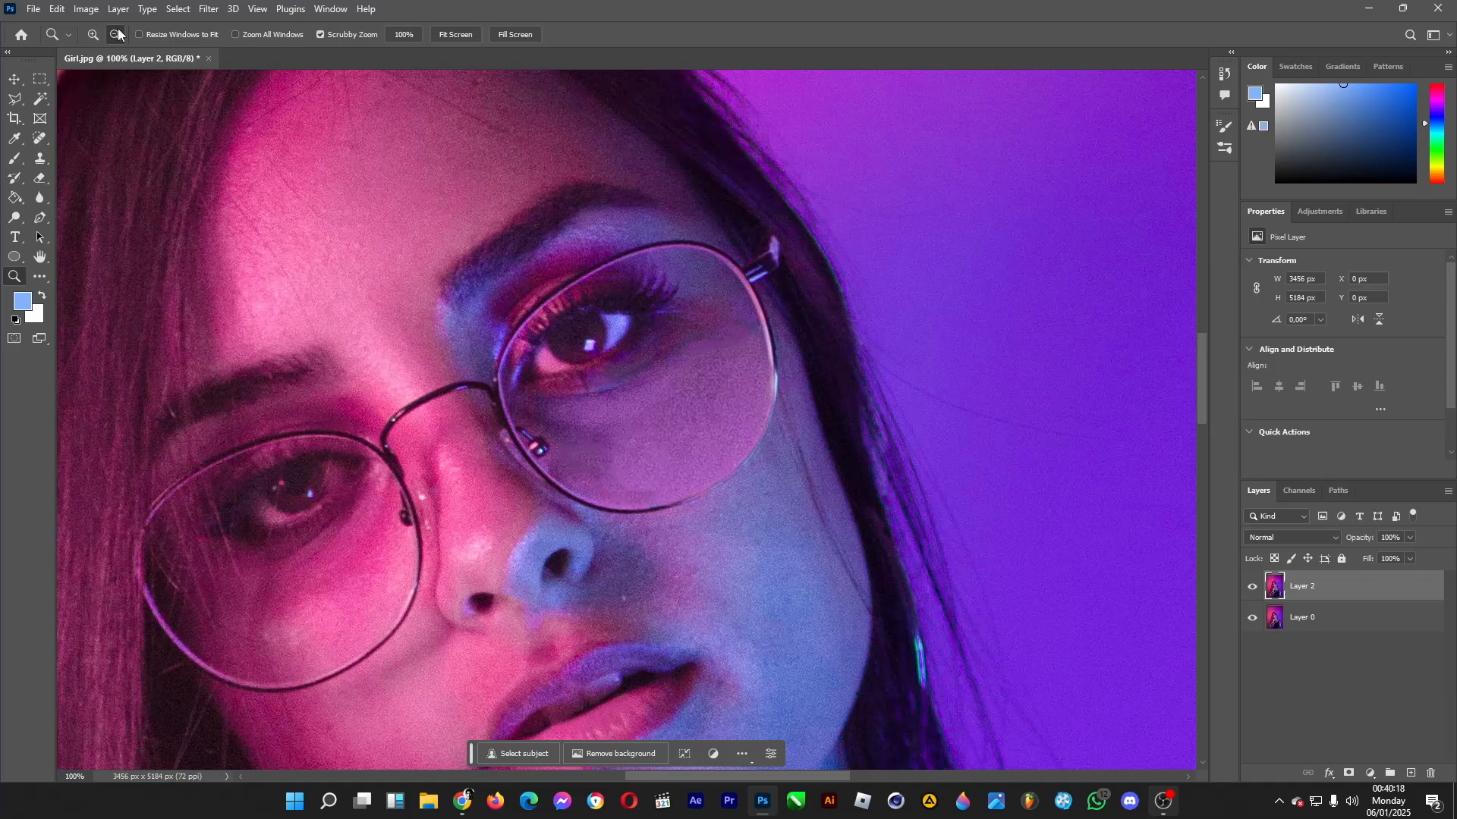
pyautogui.click(676, 330)
pyautogui.click(675, 330)
pyautogui.click(679, 372)
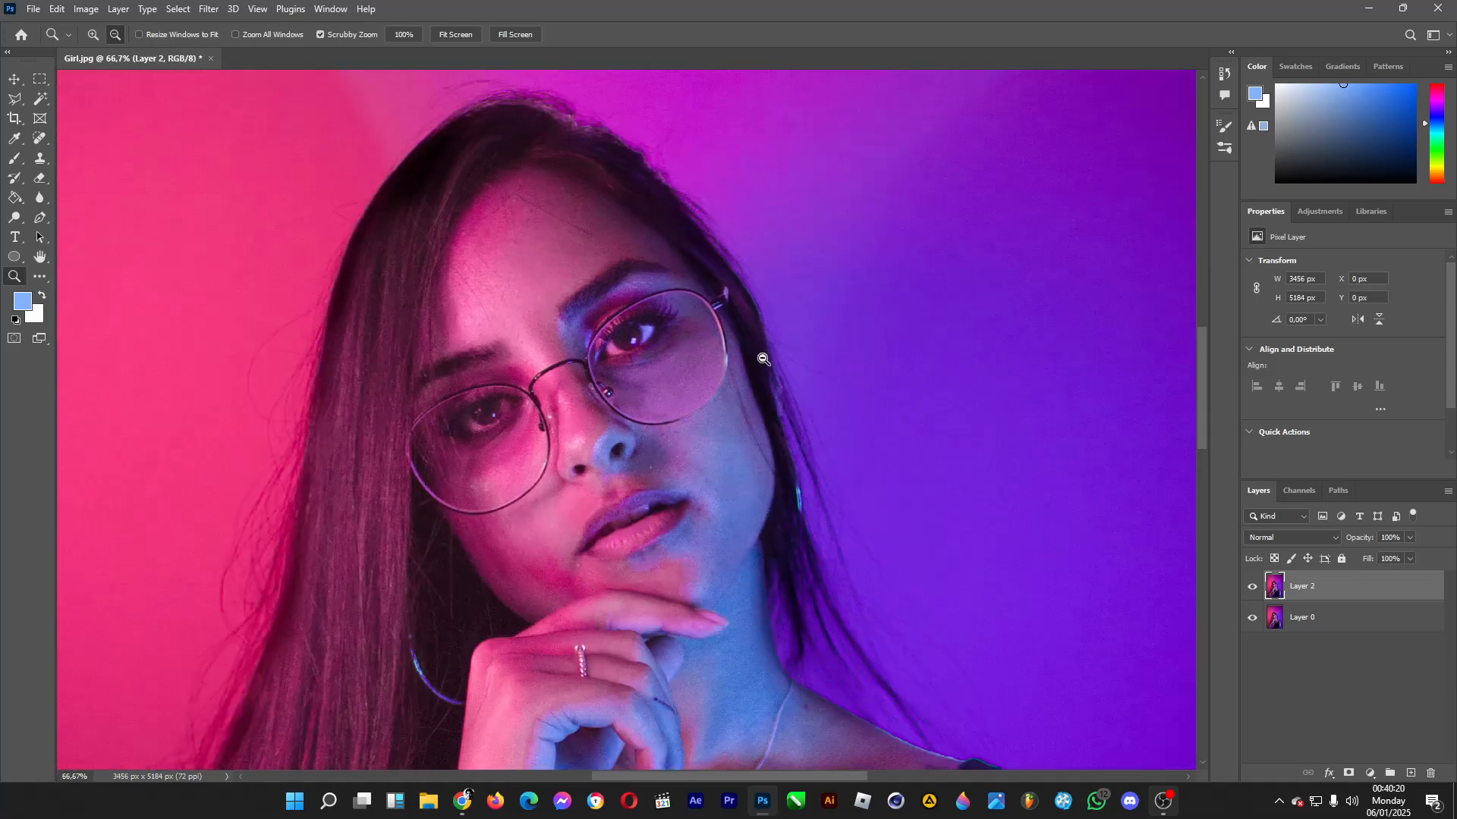
pyautogui.click(681, 416)
pyautogui.click(681, 416)
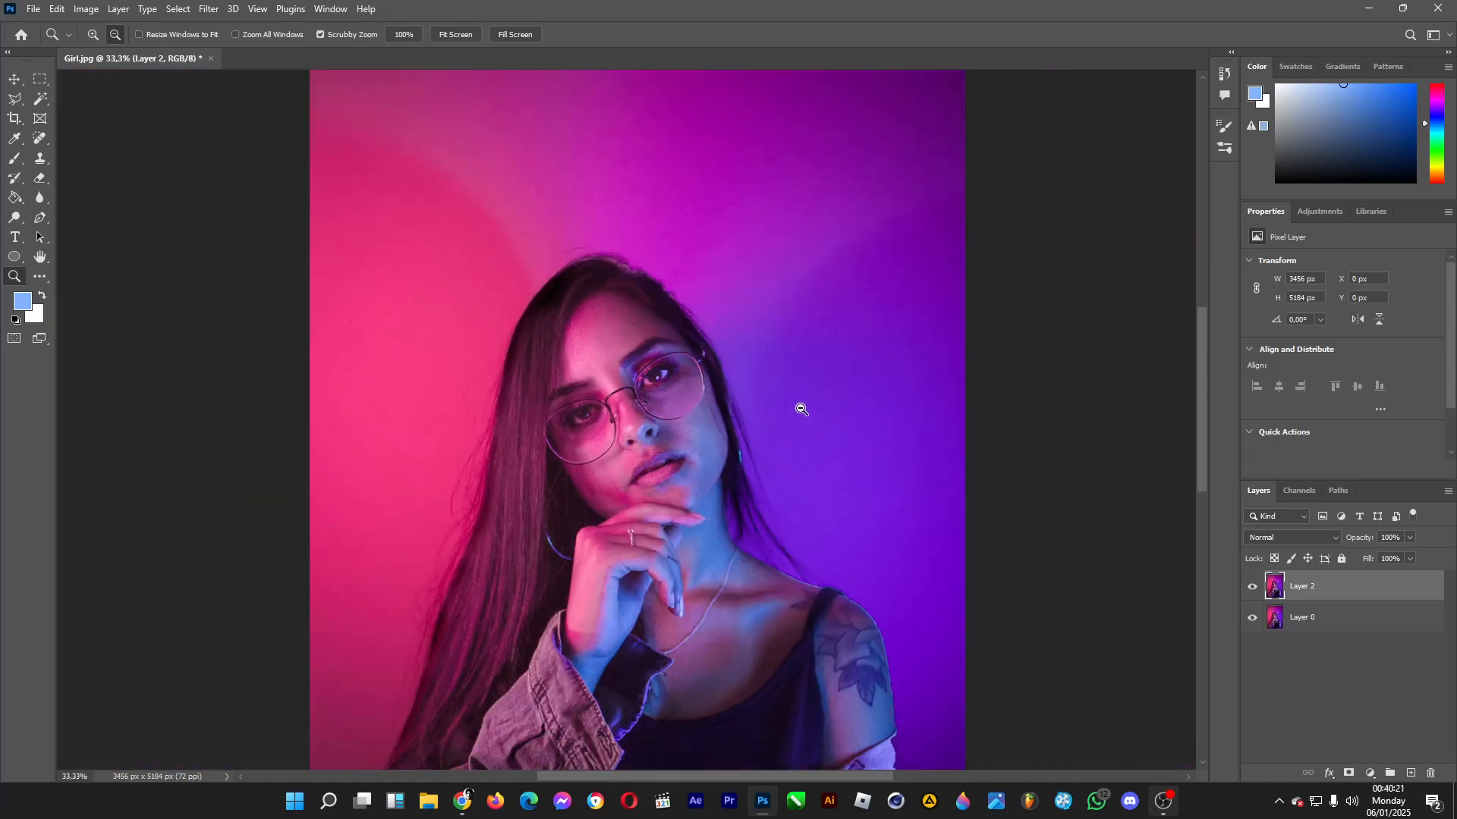
pyautogui.click(699, 427)
pyautogui.scroll(-1, 699, 427)
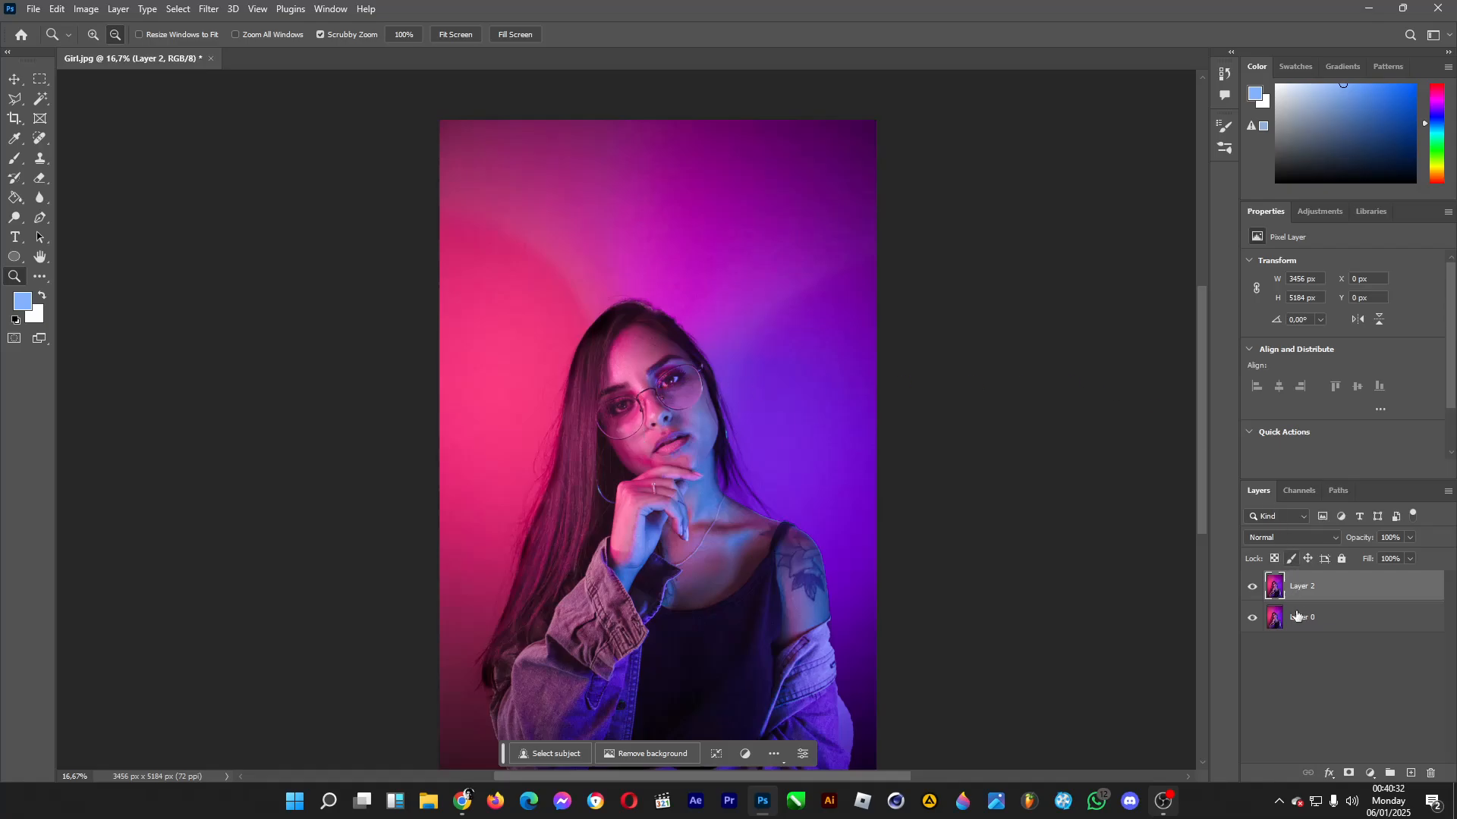
pyautogui.click(1252, 588)
pyautogui.click(1253, 590)
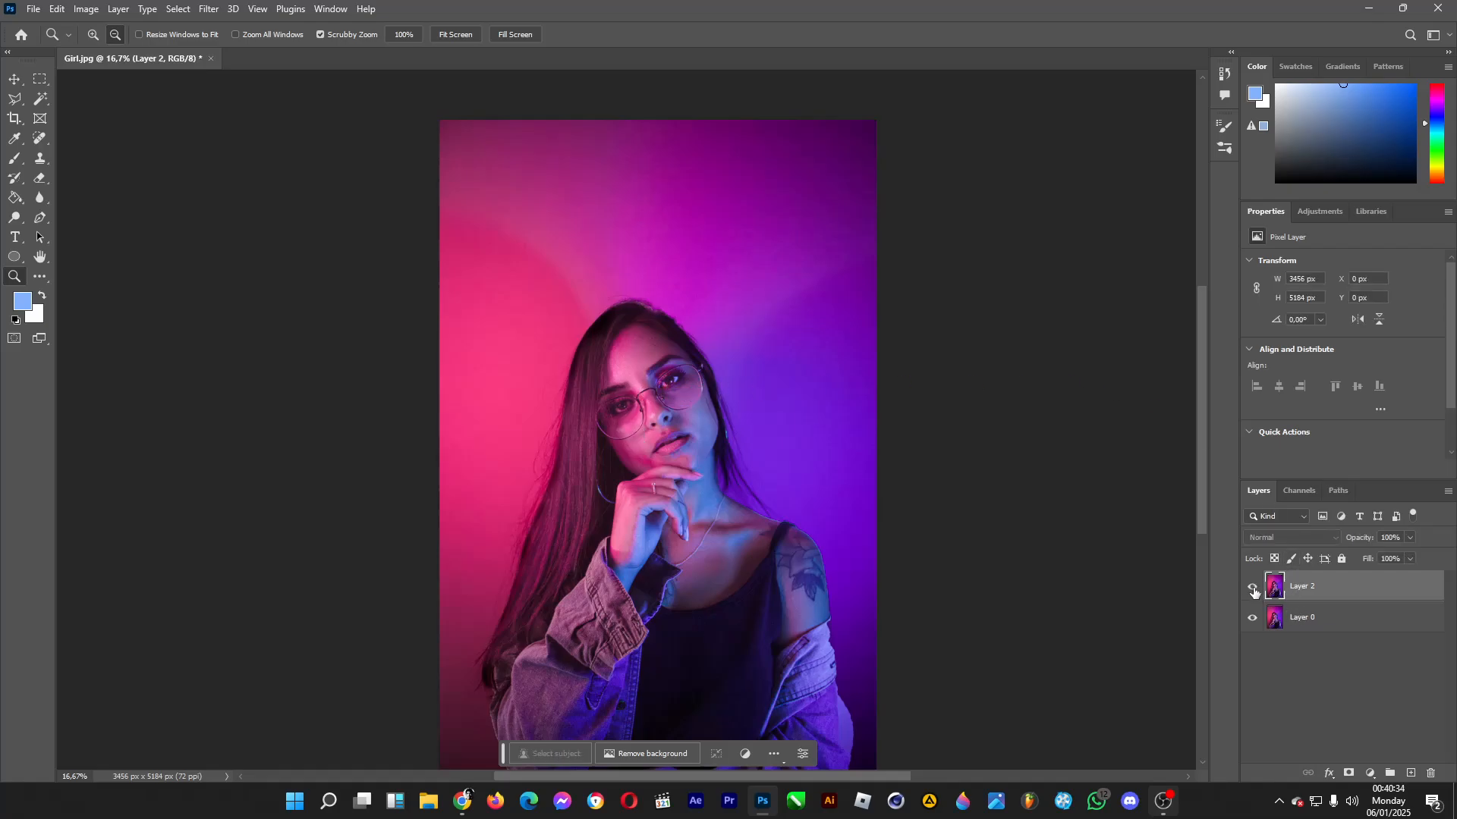